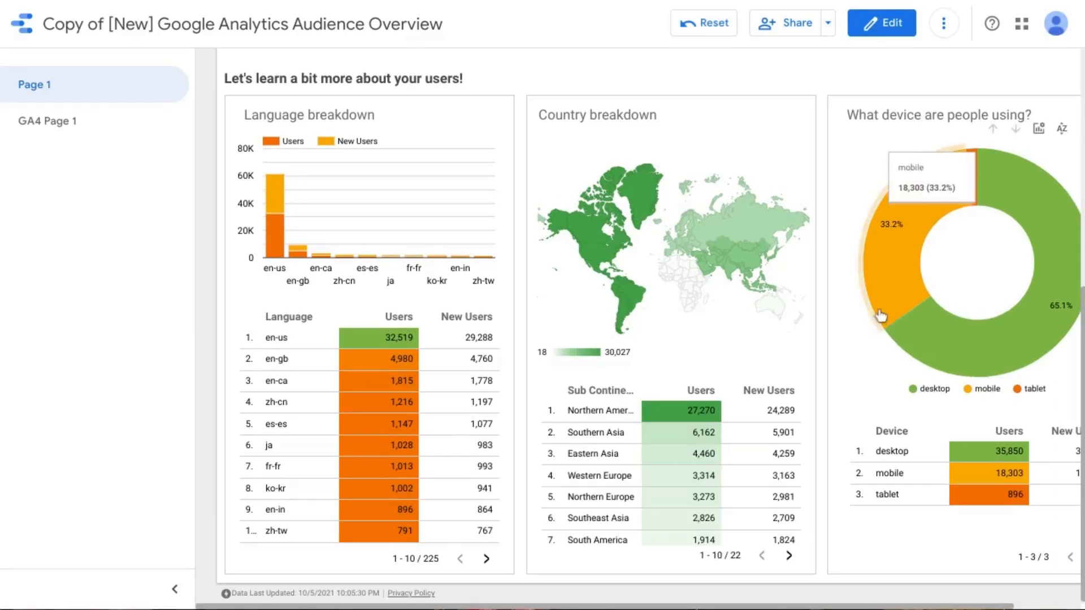
In Google Analytics, drill the Location report down from United States to California to view its cities
mouse_move(783, 383)
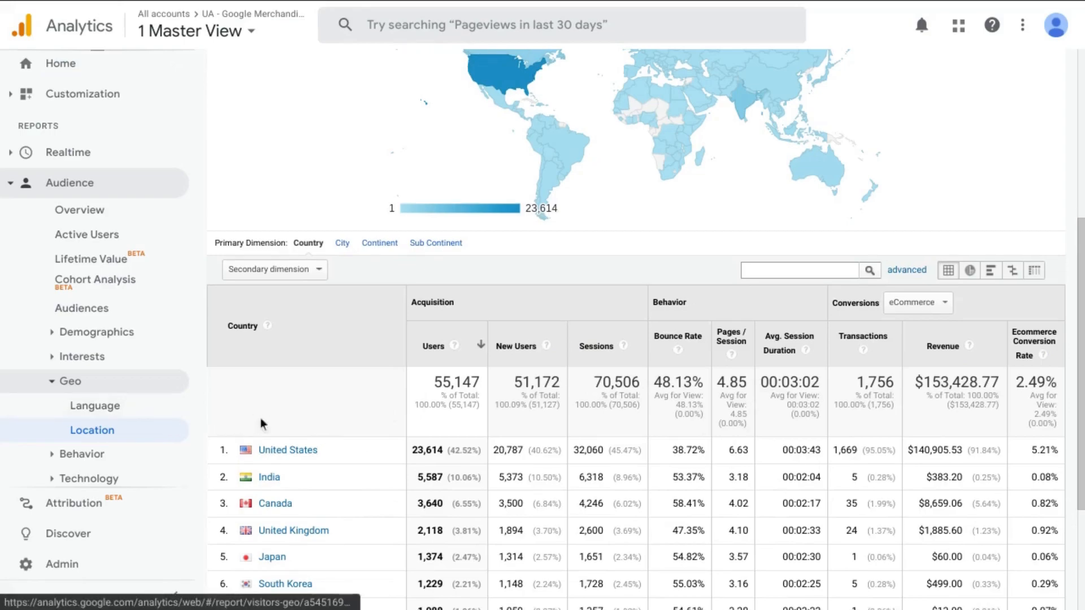
scroll(333, 379, "down", 1)
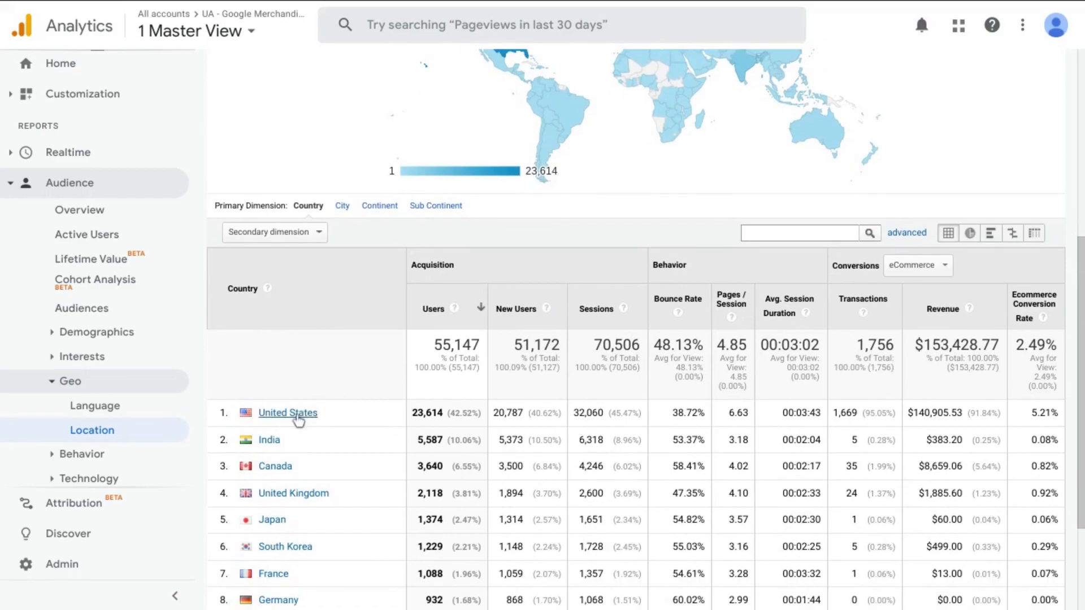
left_click(298, 418)
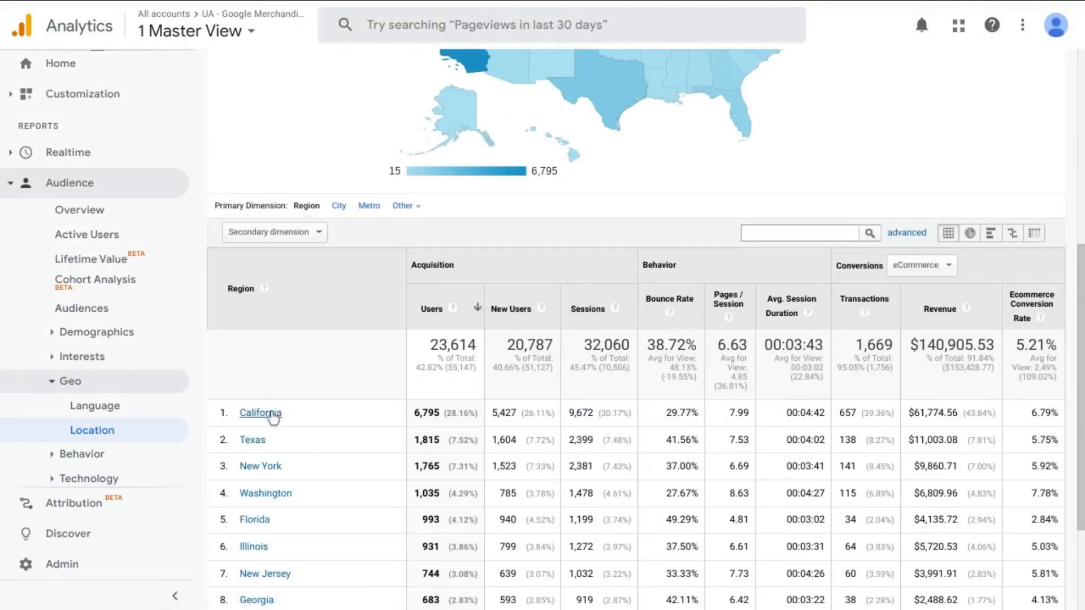
left_click(272, 414)
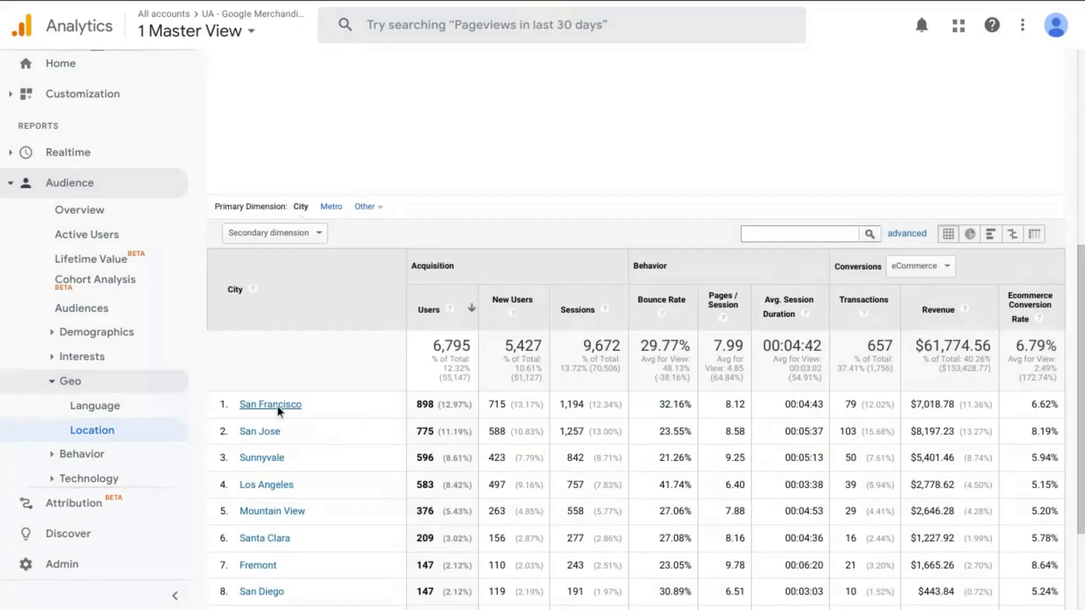
scroll(396, 424, "down", 1)
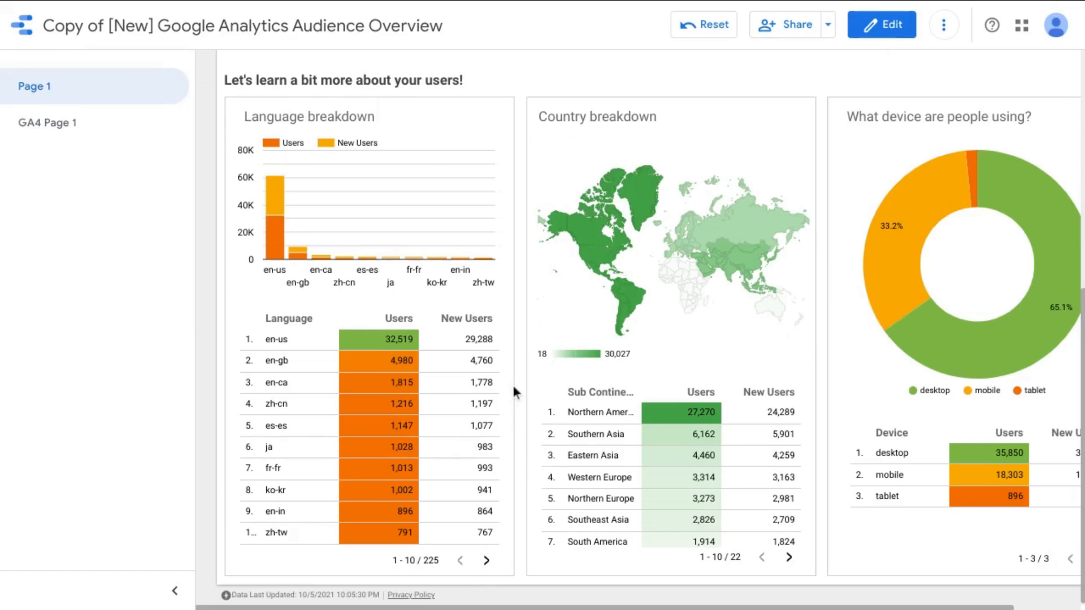
Look through the Acquisition, Behavior and Conversions report groups in Google Analytics, expanding each in turn
scroll(513, 386, "up", 1)
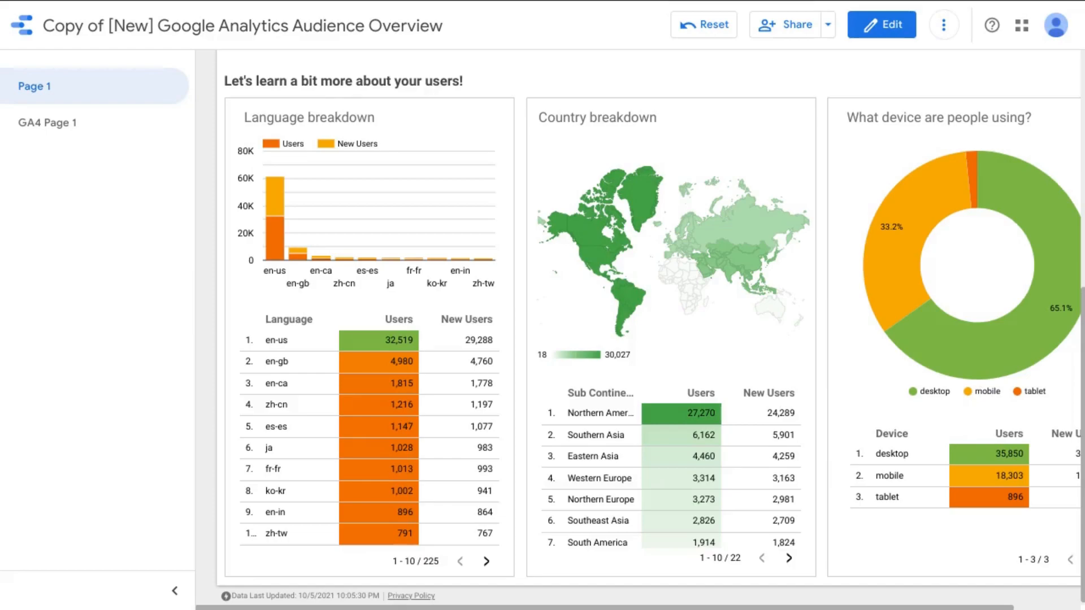
scroll(638, 328, "down", 1)
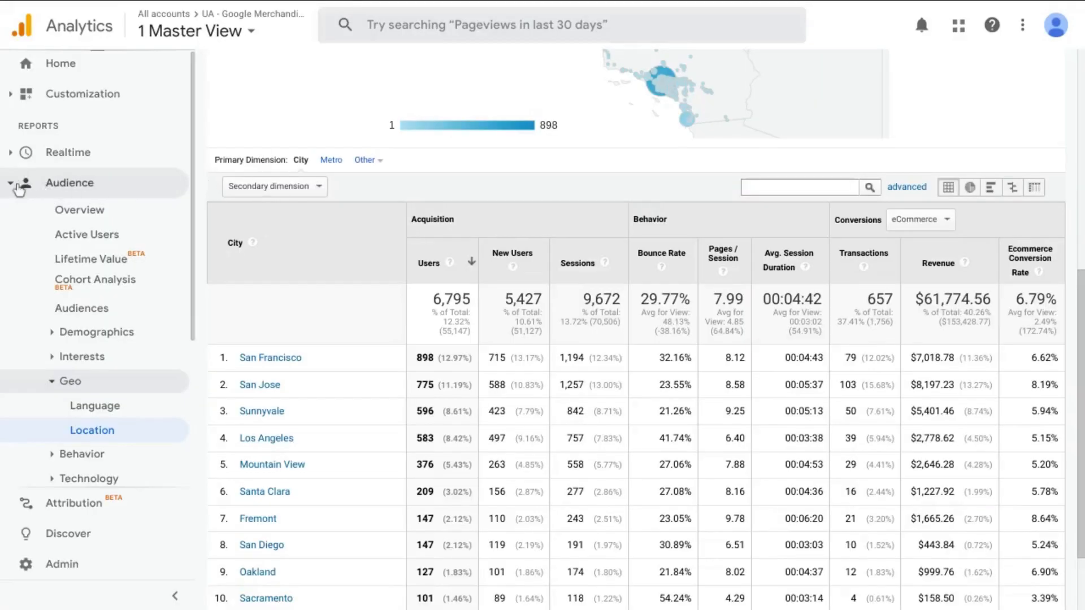
left_click(19, 184)
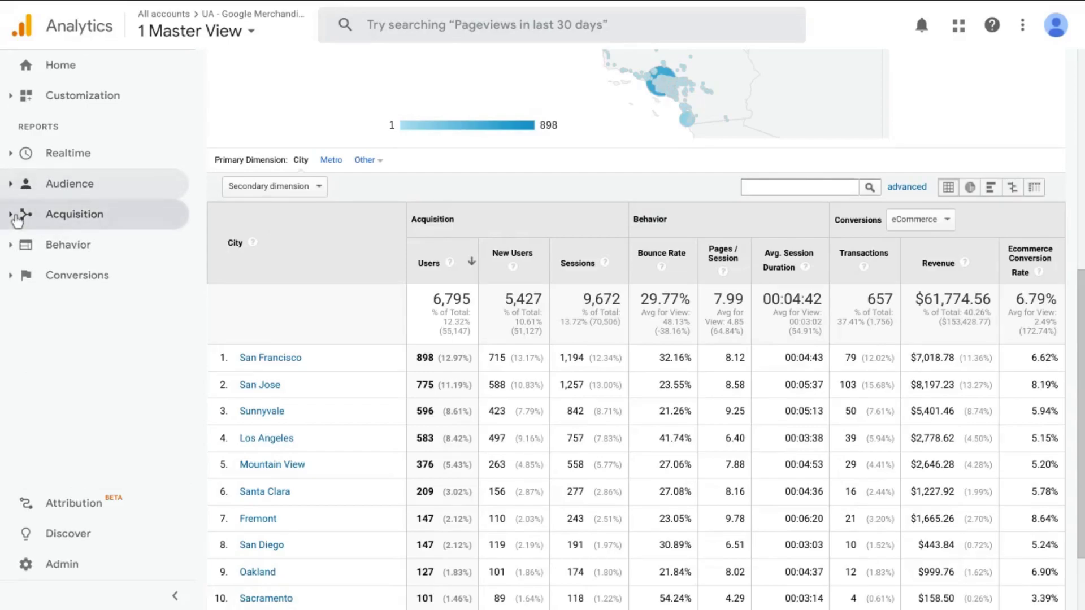
left_click(25, 213)
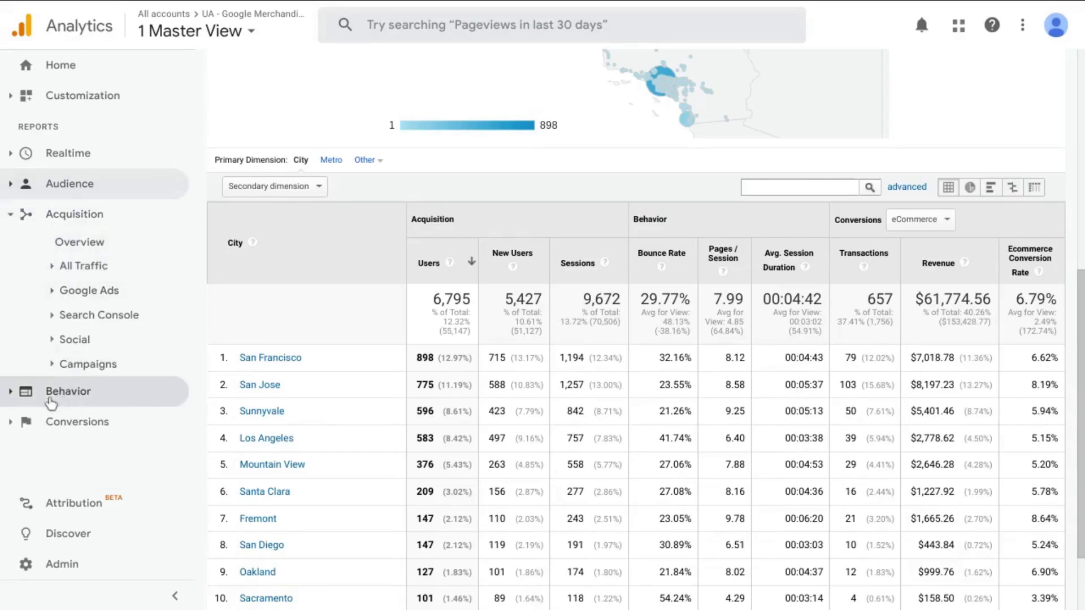
left_click(33, 391)
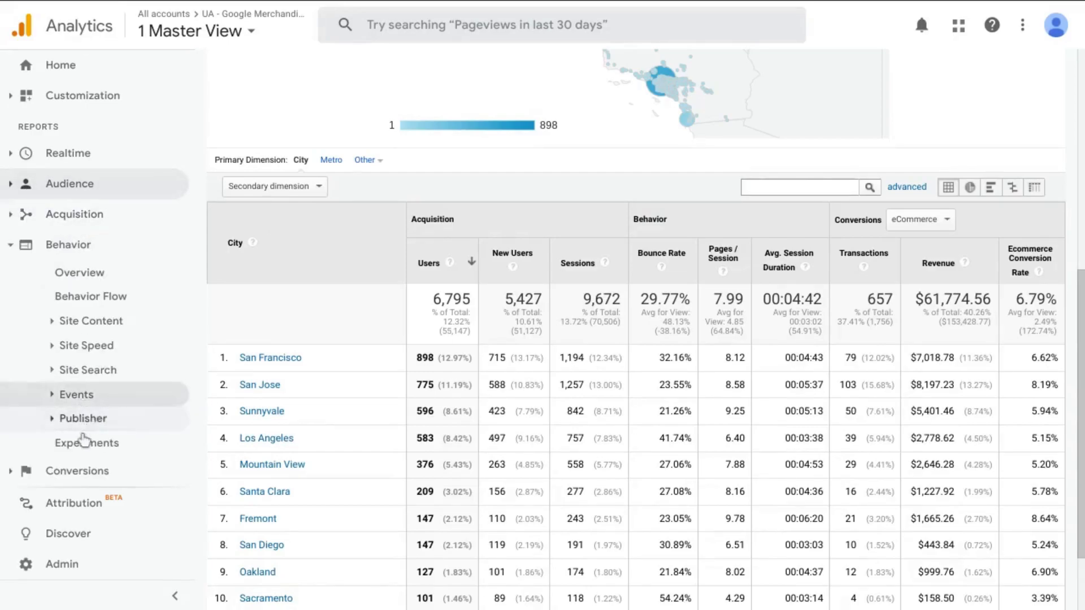
left_click(79, 471)
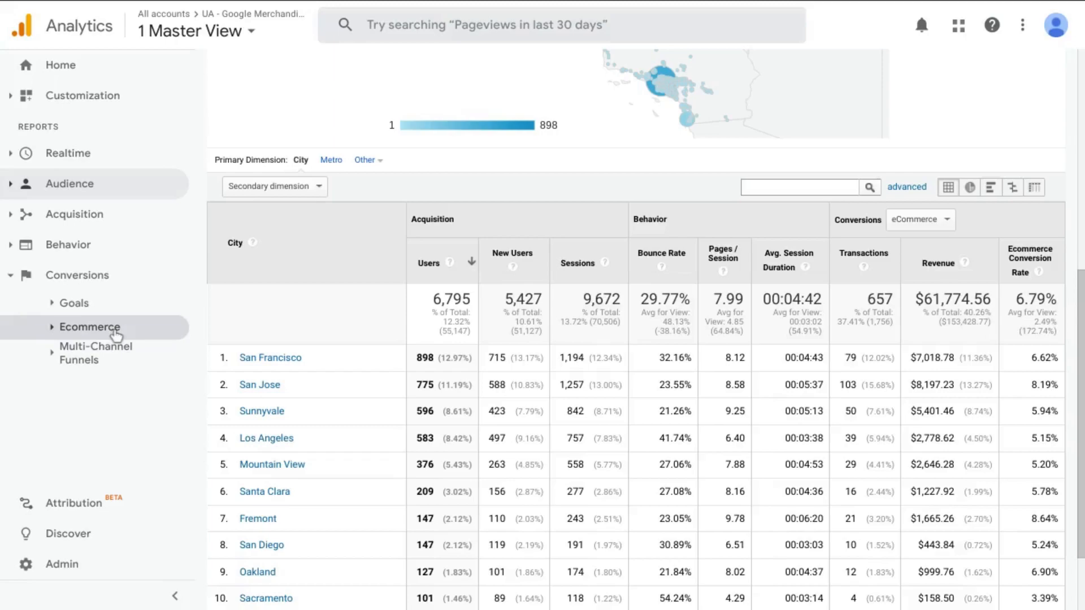
In the Data Studio report, inspect the dimensions and drill-down settings of the world geo chart and the continent table below it
scroll(587, 294, "down", 1)
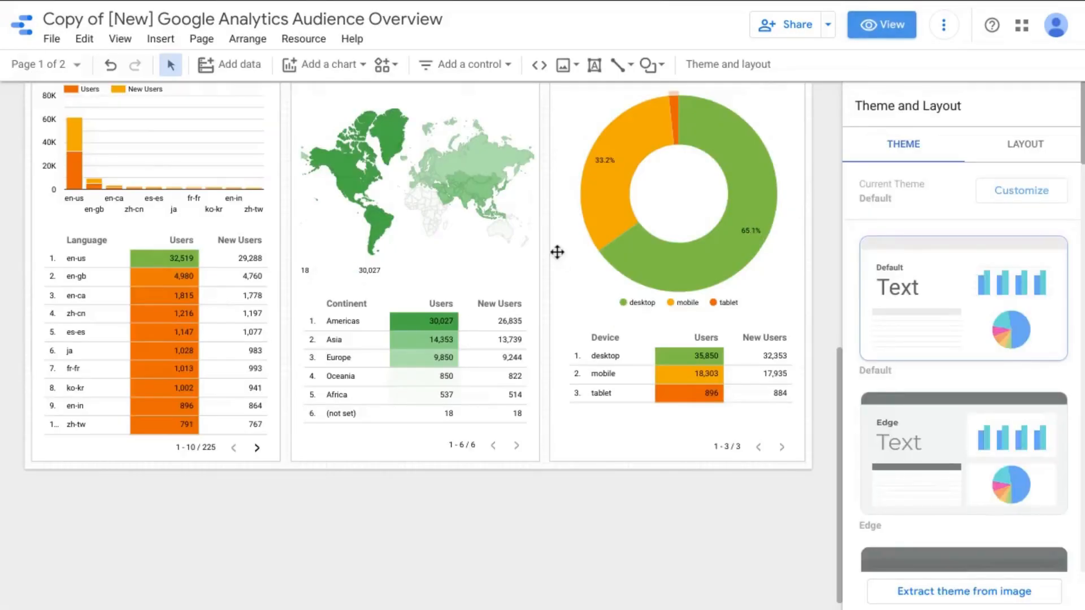
left_click(418, 221)
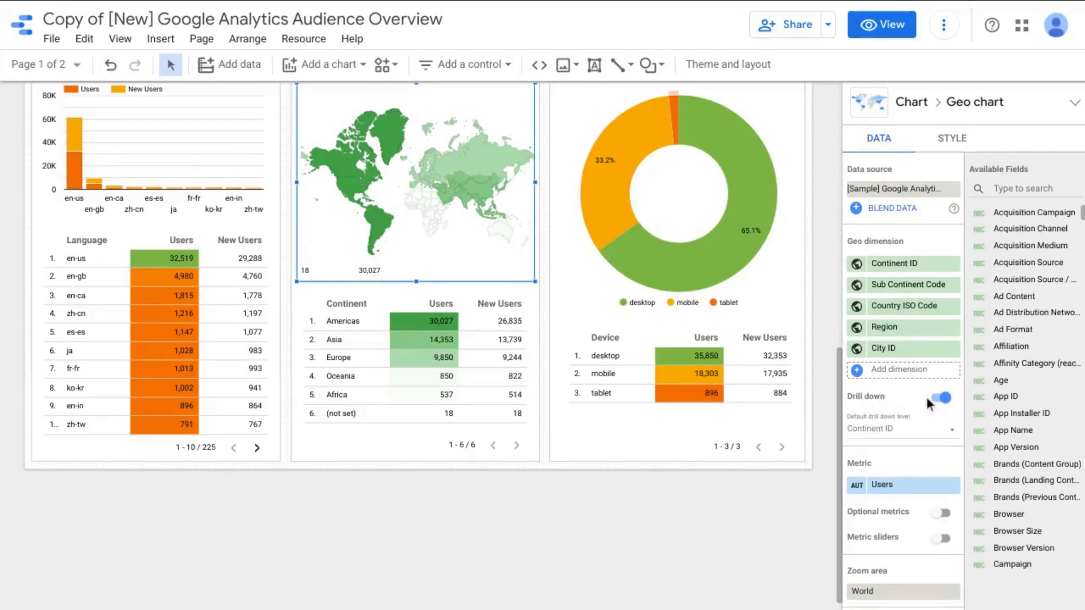
left_click(335, 380)
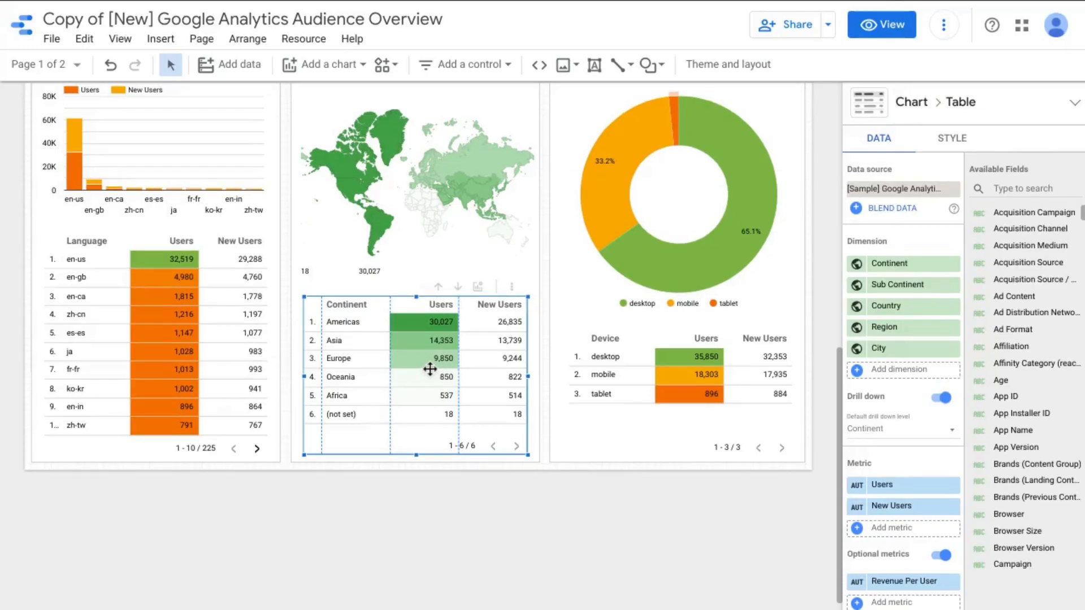
scroll(430, 369, "up", 2)
scroll(441, 395, "down", 3)
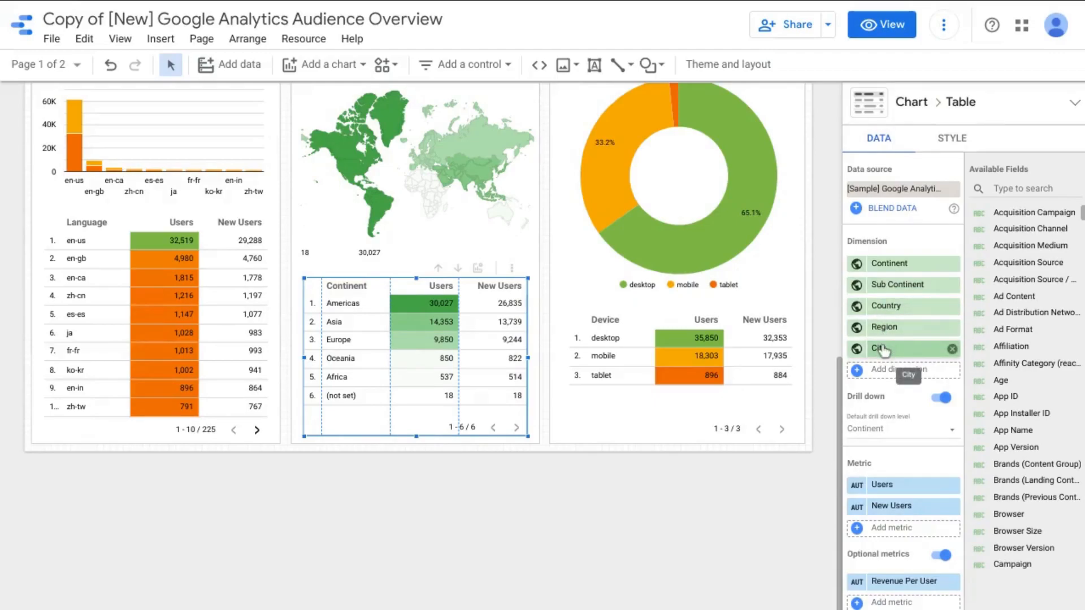
Add Device Category as a dimension after City in the Country breakdown table
left_click(886, 377)
type("devic")
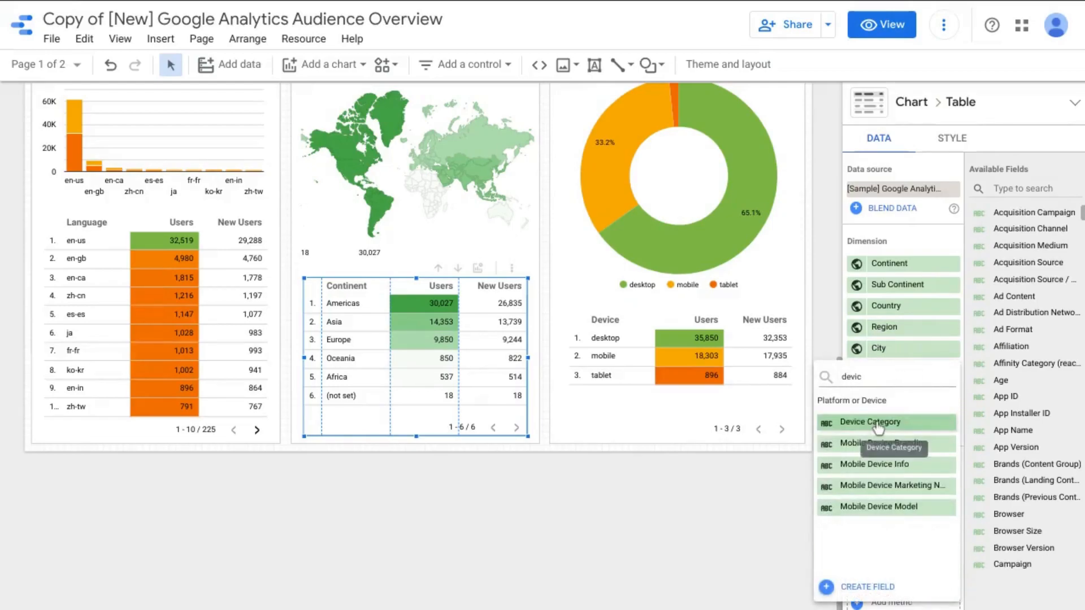
left_click(877, 423)
scroll(477, 422, "up", 10)
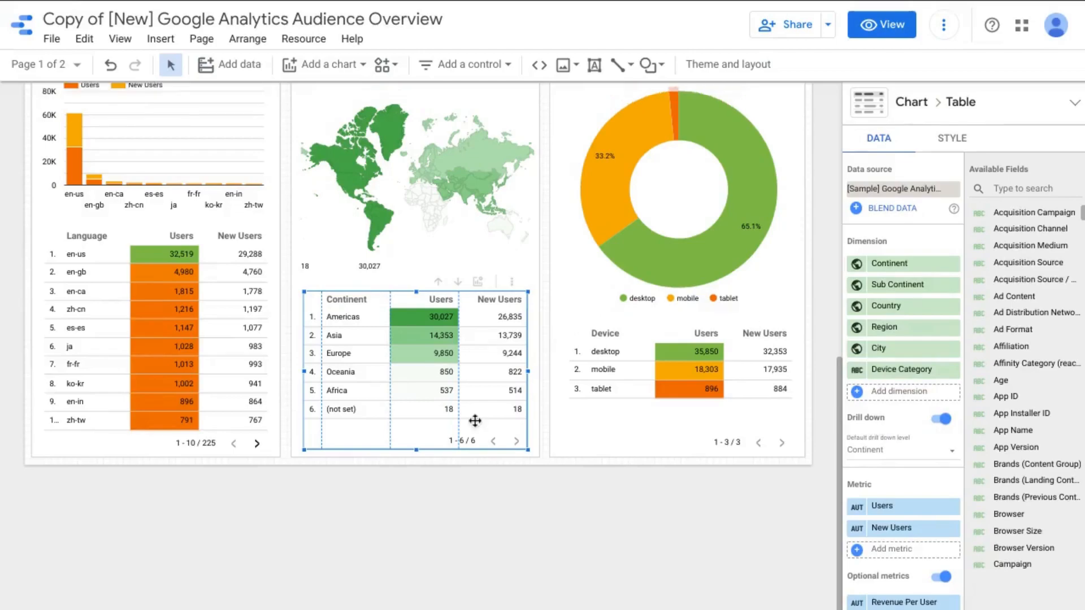
Inspect the data settings of the Bounce Rate scorecard and select the Users time series chart in the audience overview
scroll(463, 390, "down", 2)
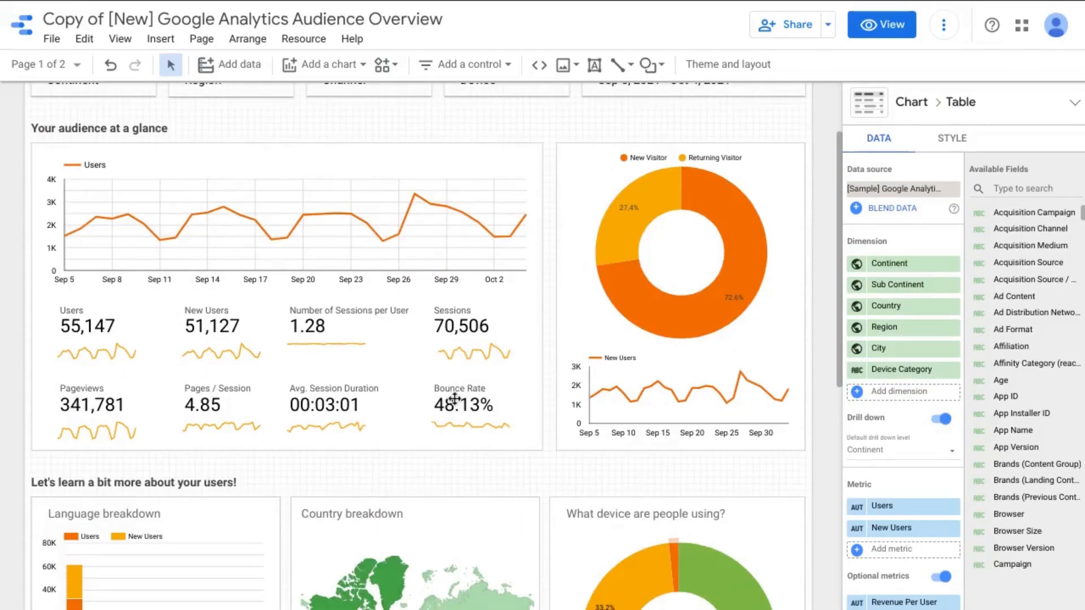
left_click(452, 400)
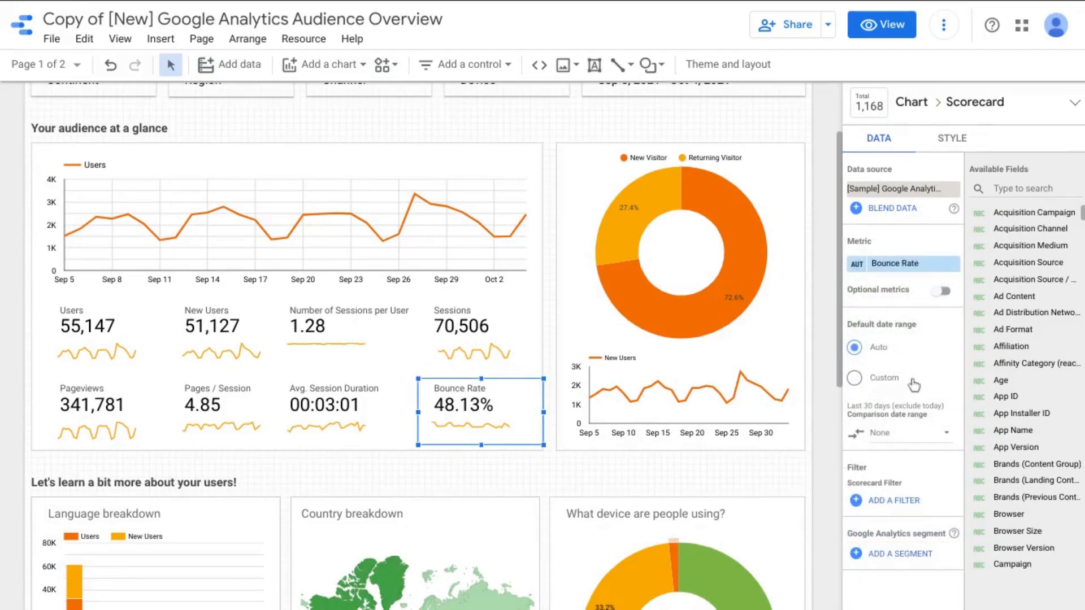
left_click(417, 254)
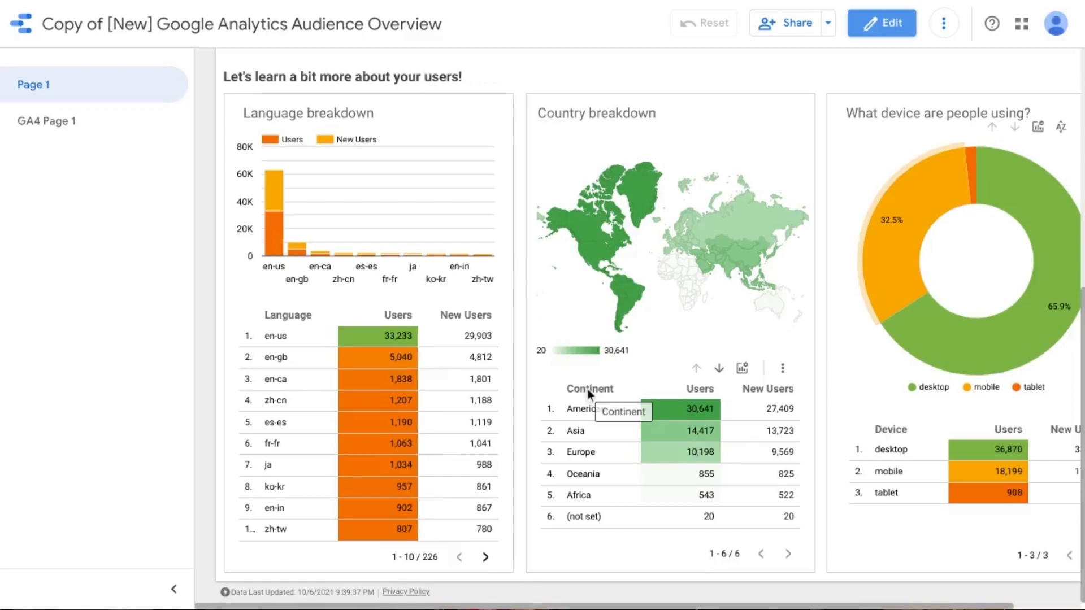
Open the report for editing and change the "Language breakdown" heading to "Browser Breakdown"
left_click(877, 28)
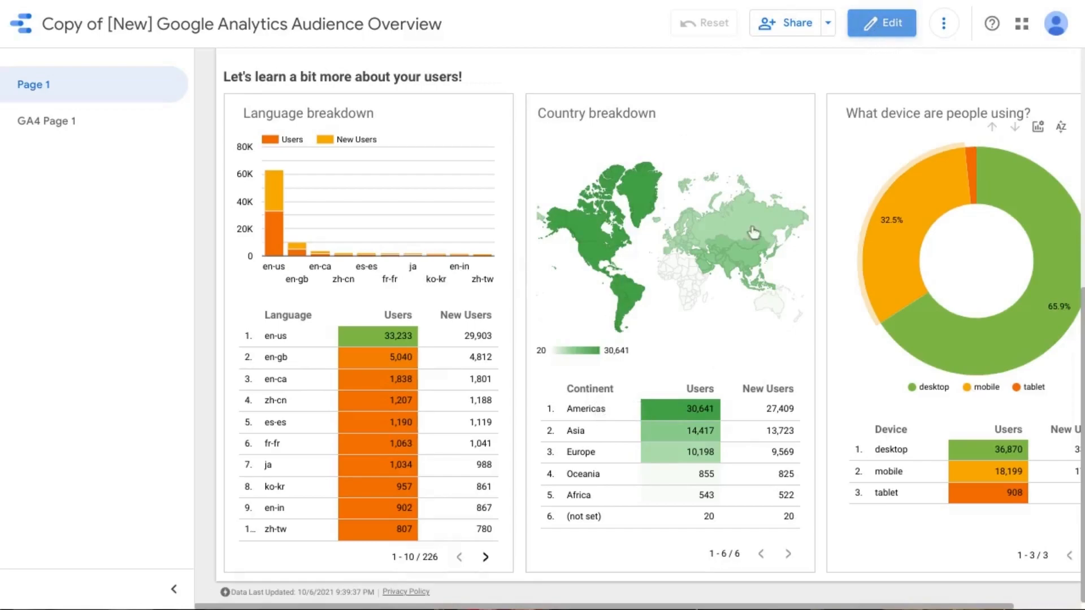
scroll(348, 248, "up", 5)
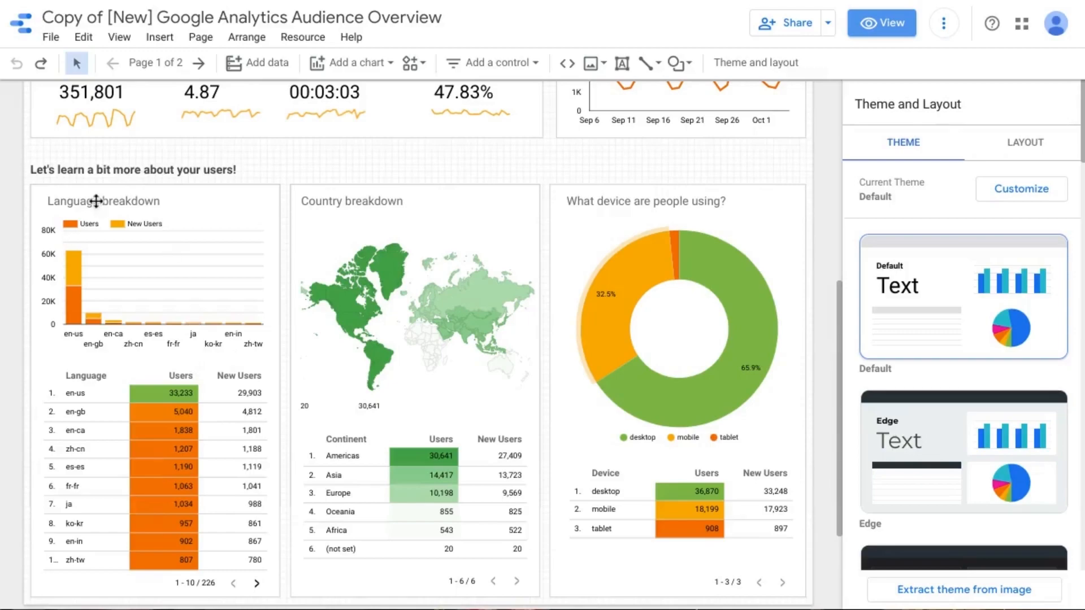
left_click(96, 201)
double_click(96, 201)
left_click(95, 200)
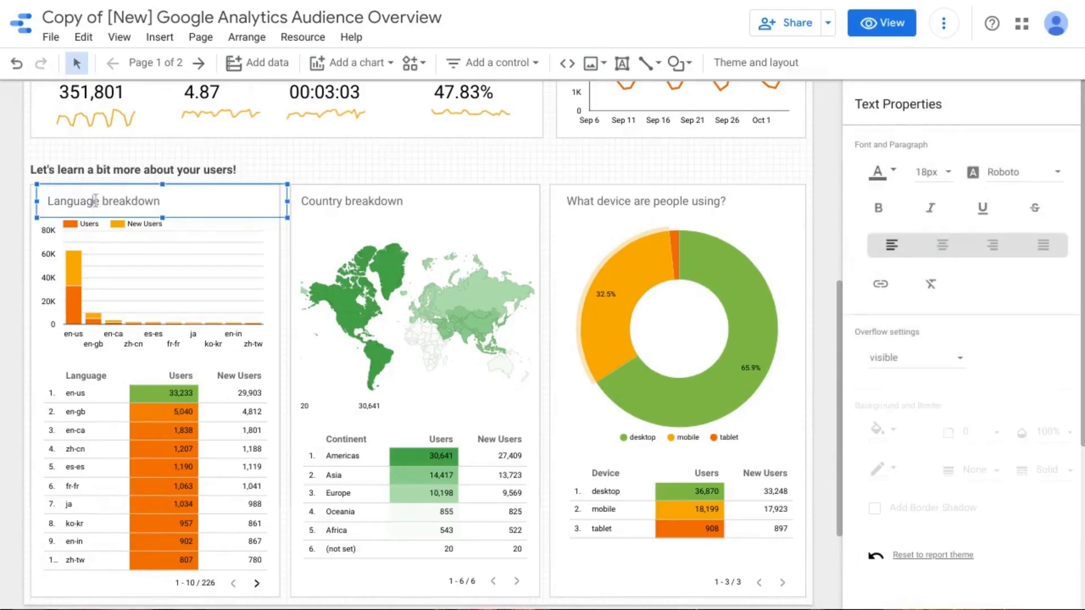
triple_click(95, 200)
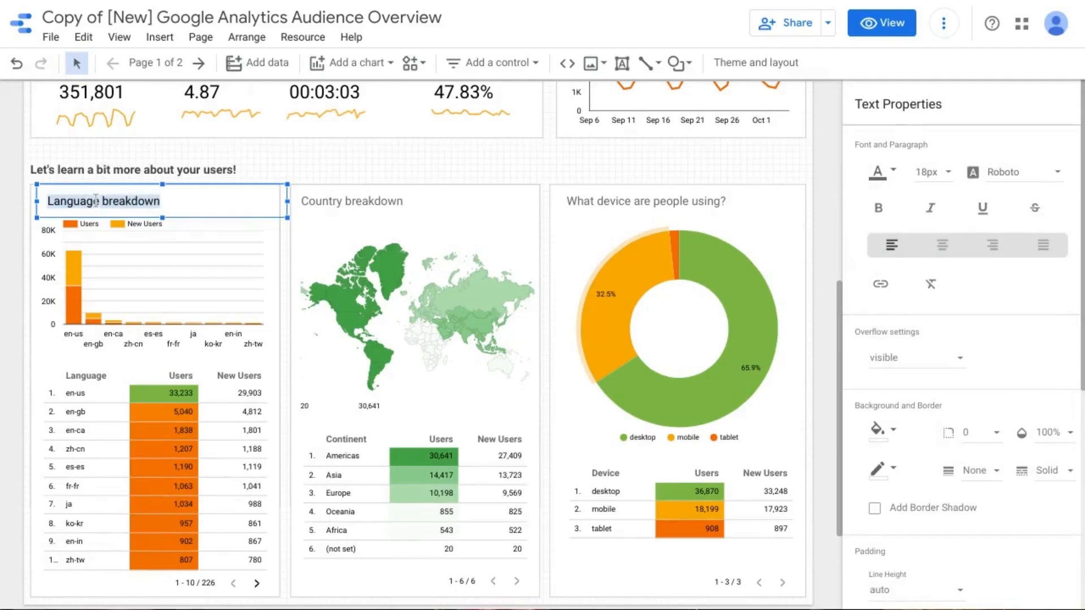
type("Br")
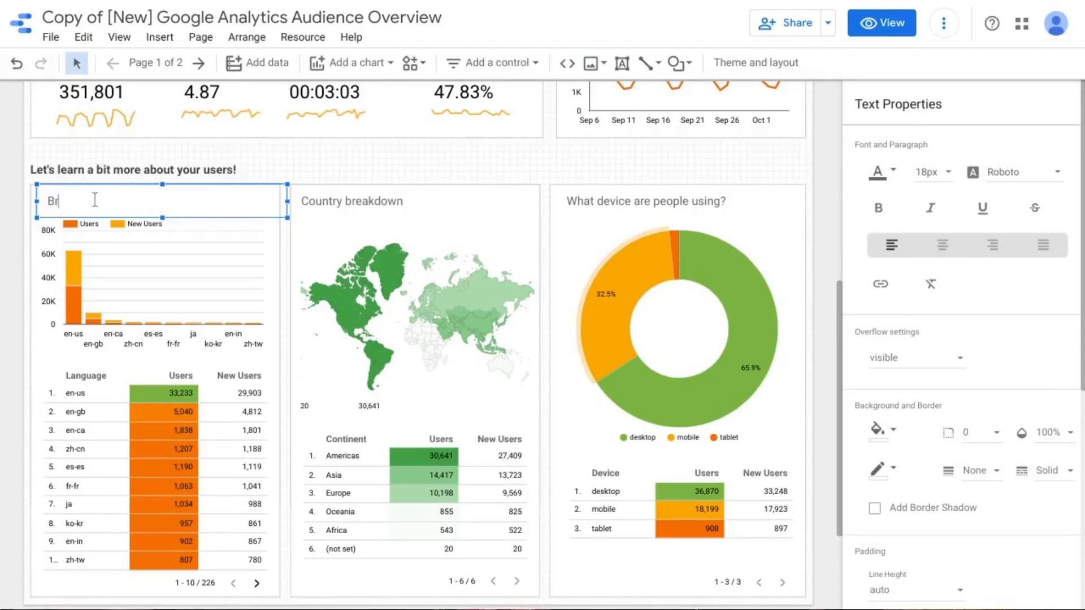
type("owser Breakdown")
Delete the language bar chart and the language table under the Browser Breakdown heading
left_click(162, 293)
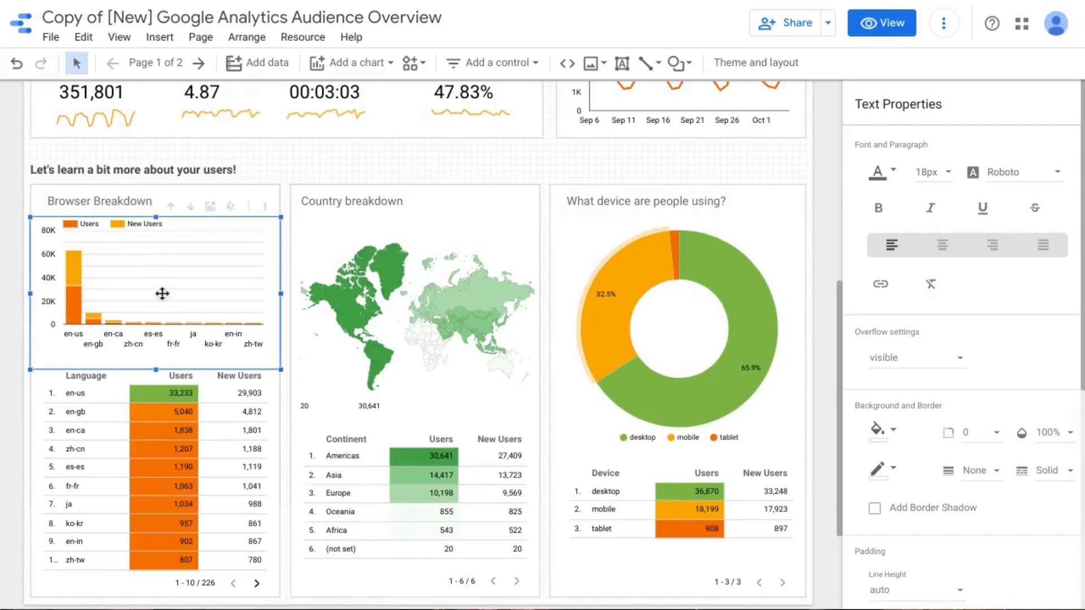
left_click_drag(162, 295, 165, 445)
left_click(165, 445)
key("Delete")
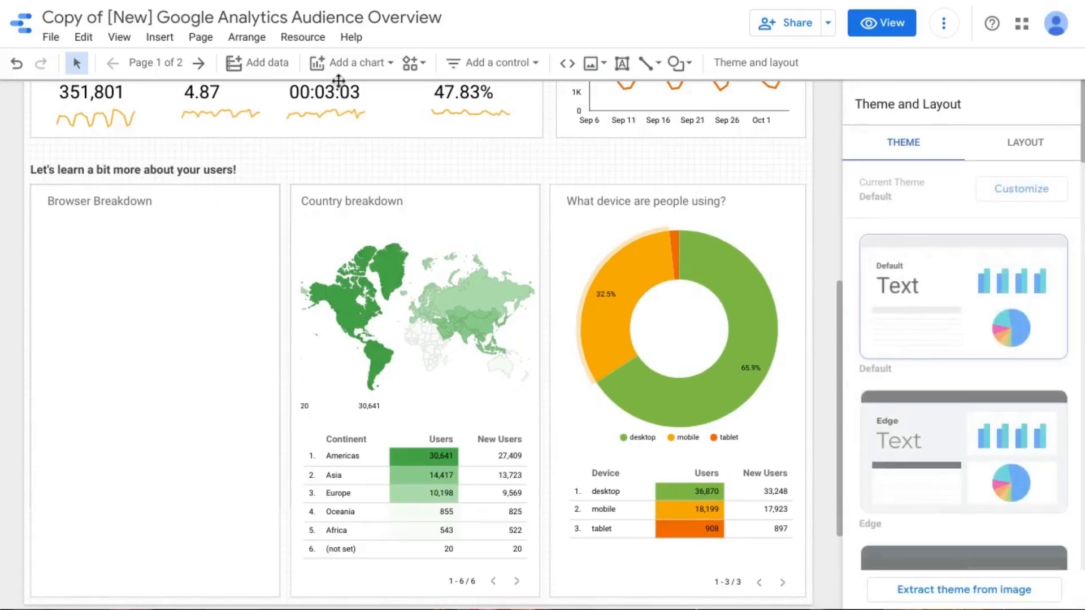
Add a geo chart under the Browser Breakdown heading, spanning the card's width and about half its height
left_click(350, 63)
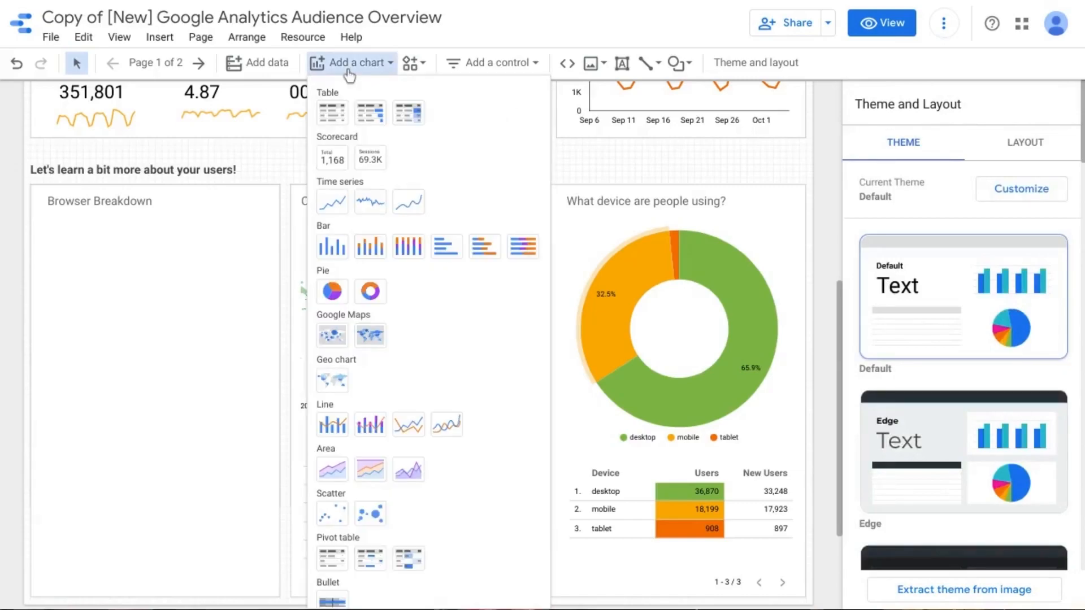
left_click(333, 378)
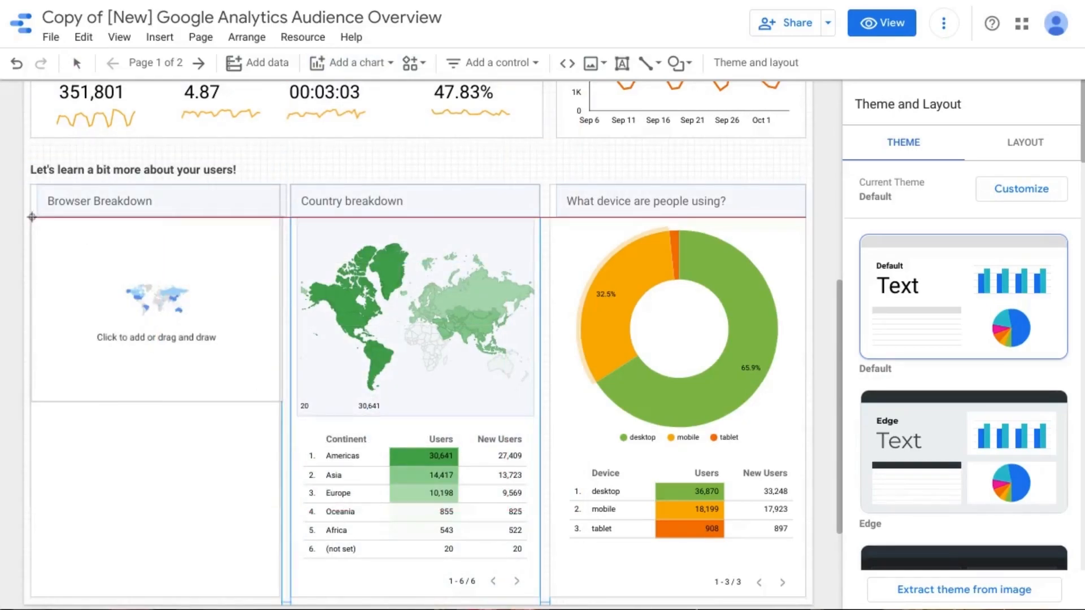
left_click_drag(39, 218, 277, 421)
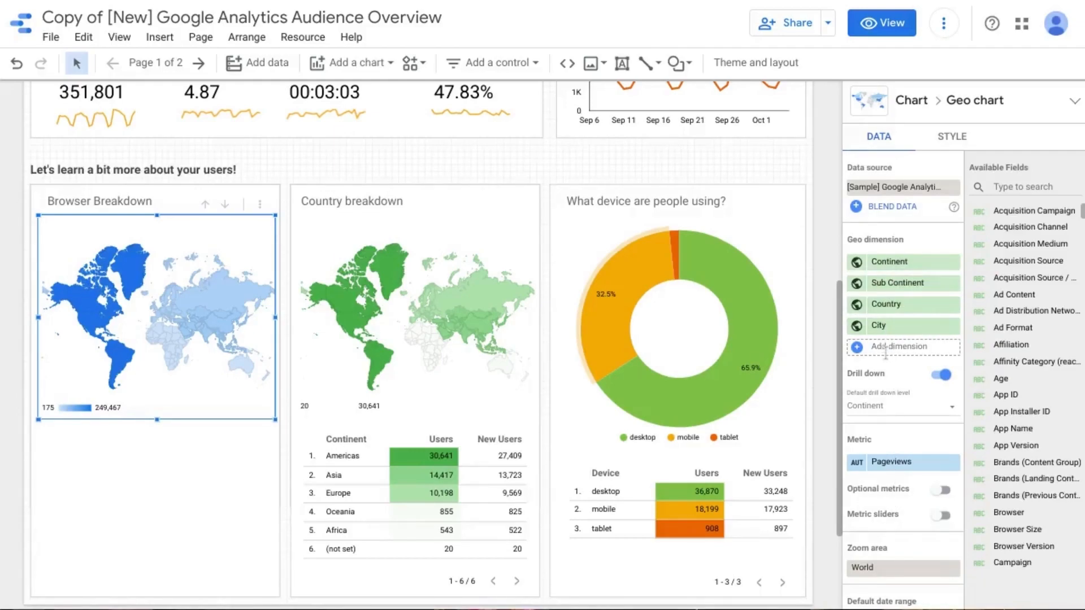
Add Region to the new geo chart's geo dimensions and place it between Country and City
left_click(886, 351)
type("region")
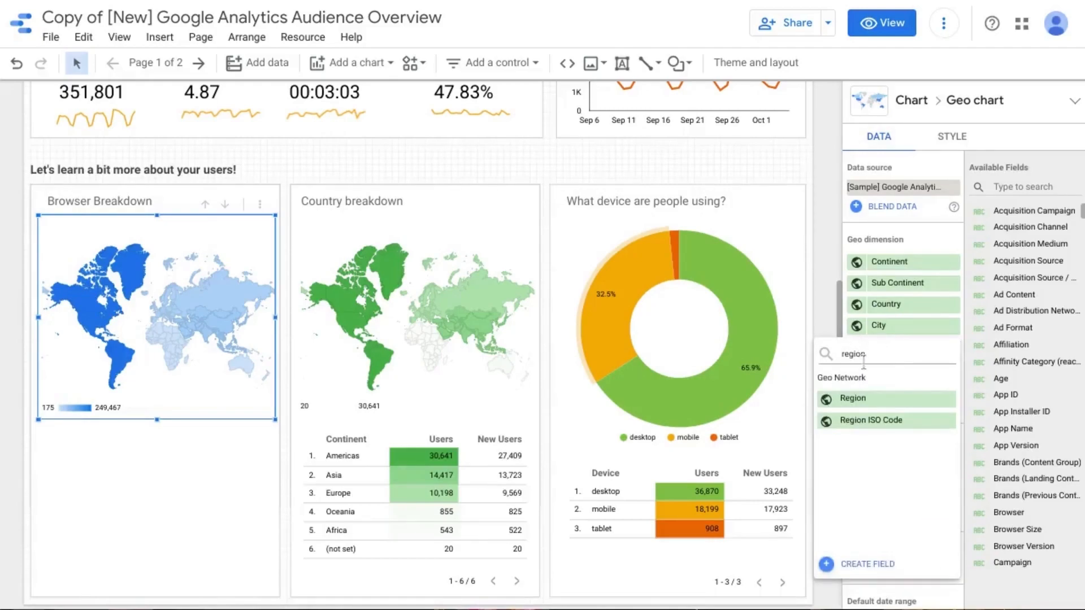
left_click(861, 399)
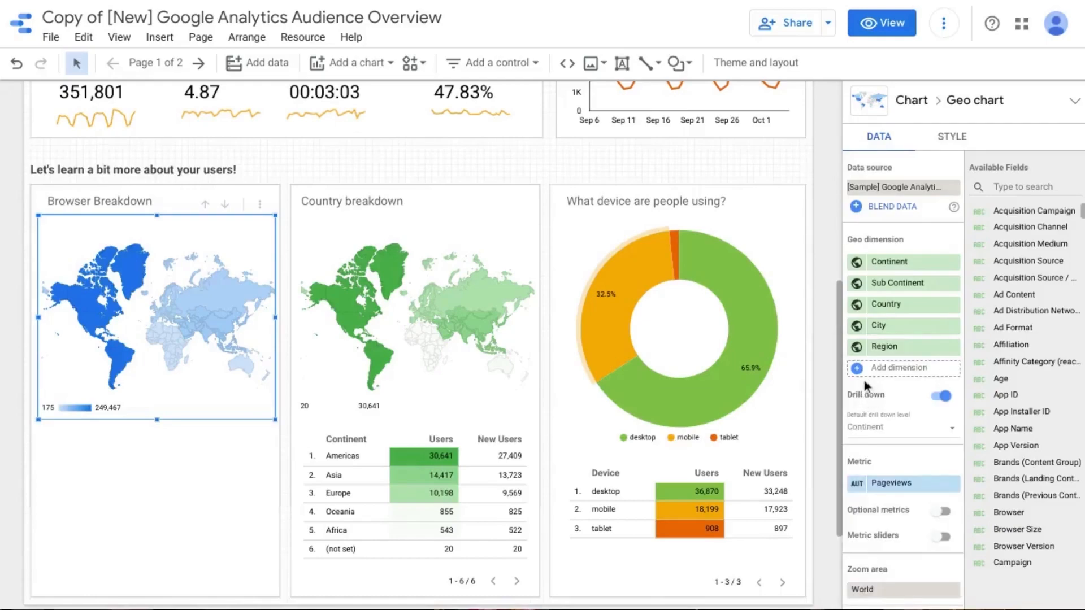
mouse_move(850, 349)
left_mouse_down()
mouse_move(854, 319)
mouse_move(855, 331)
left_mouse_up()
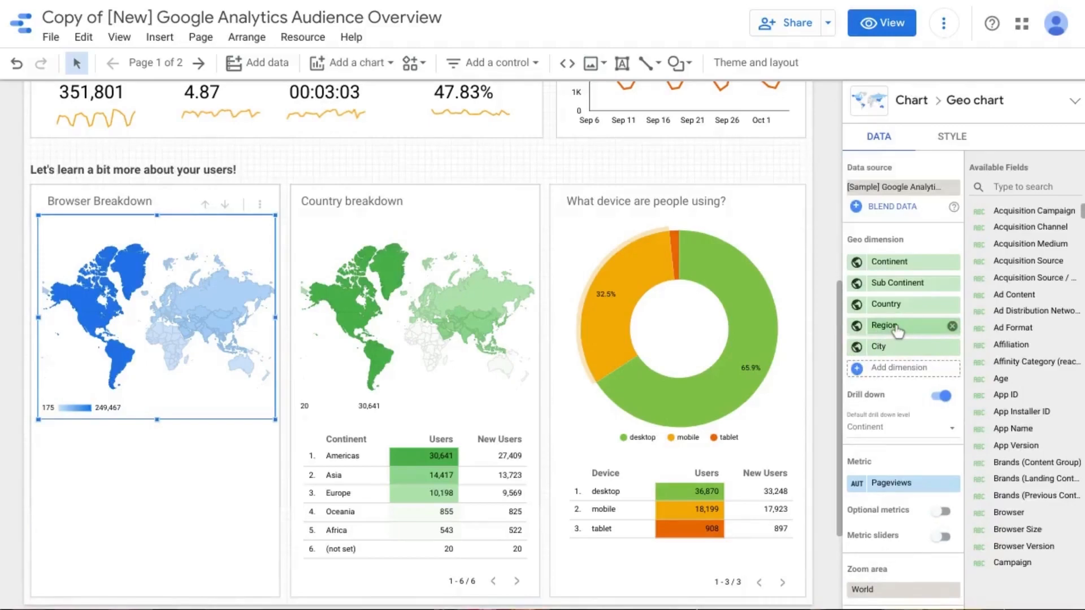
Replace the metric of the Browser Breakdown geo chart with Users
scroll(884, 412, "down", 1)
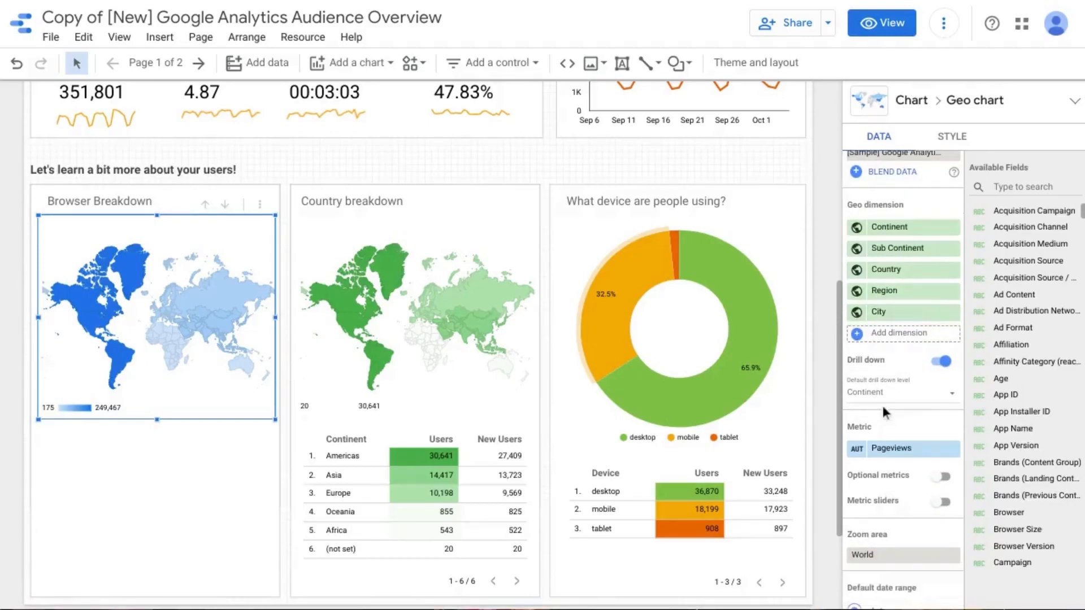
scroll(885, 412, "down", 3)
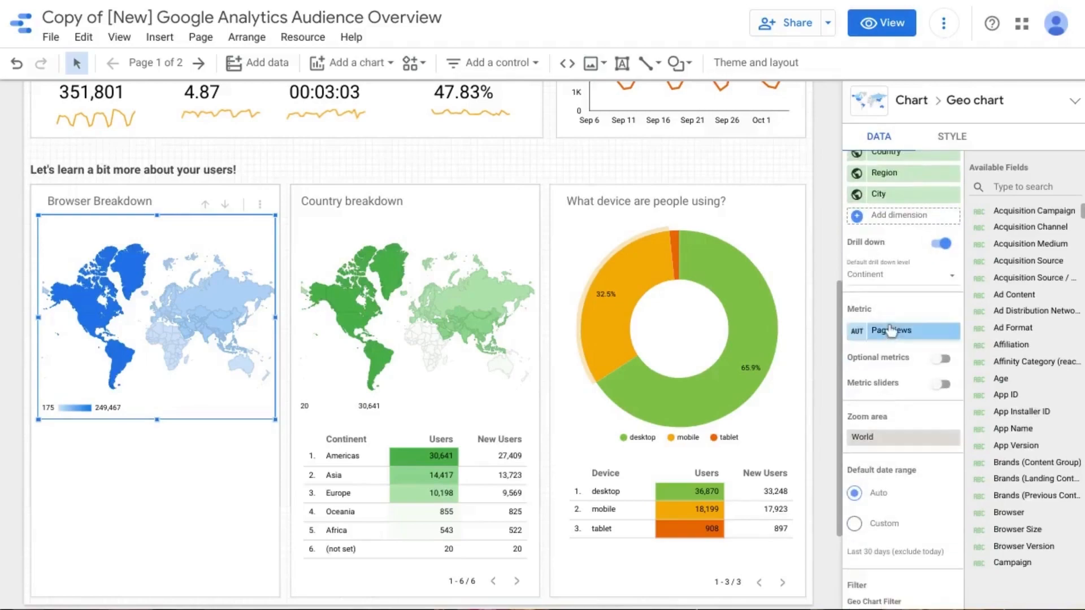
left_click(889, 332)
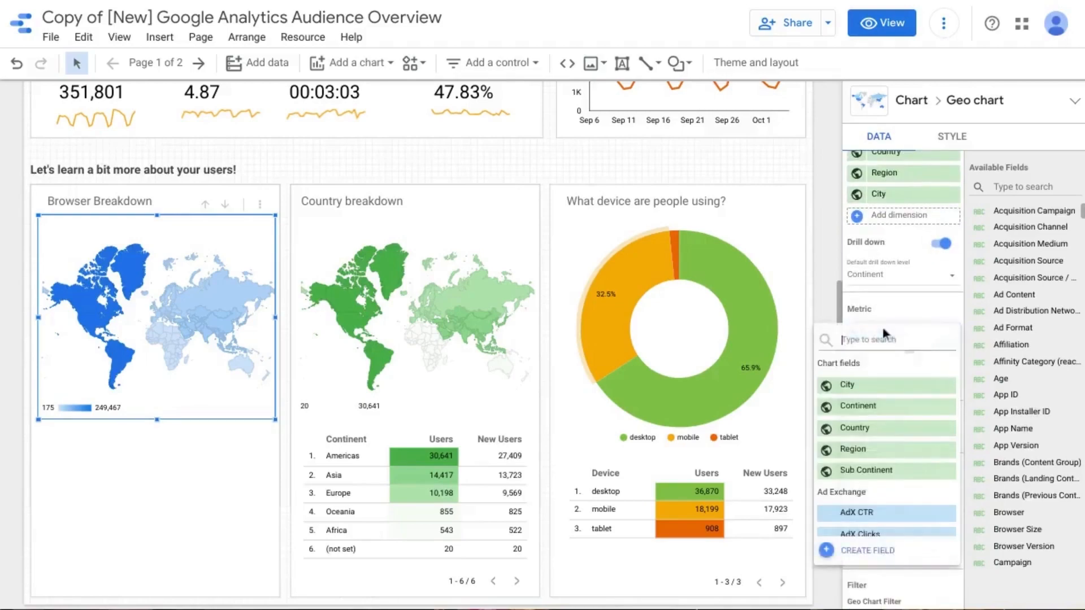
type("user")
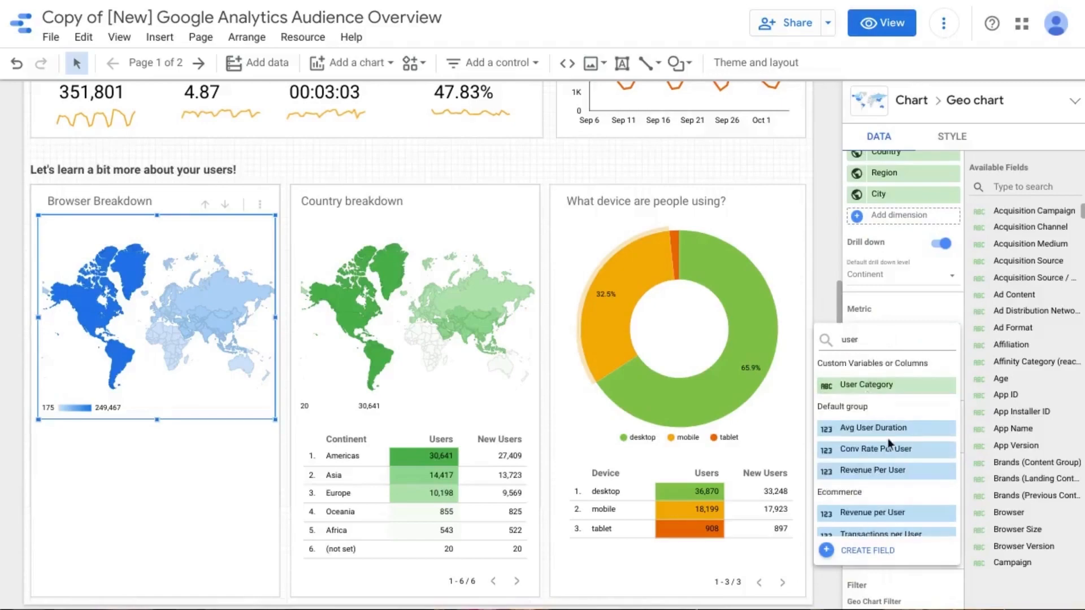
scroll(892, 445, "down", 3)
scroll(890, 448, "down", 5)
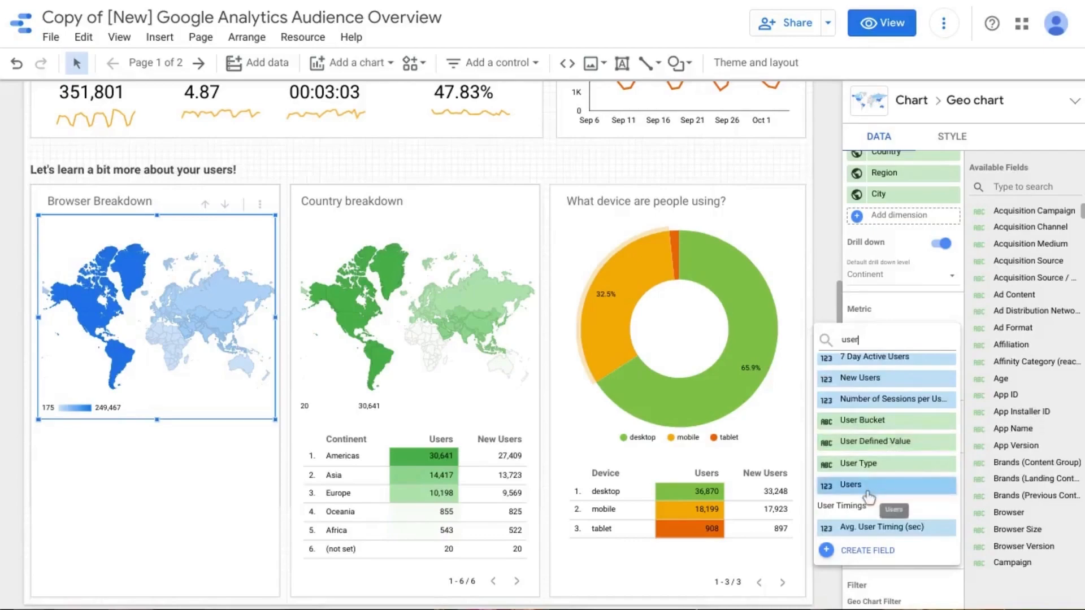
left_click(884, 486)
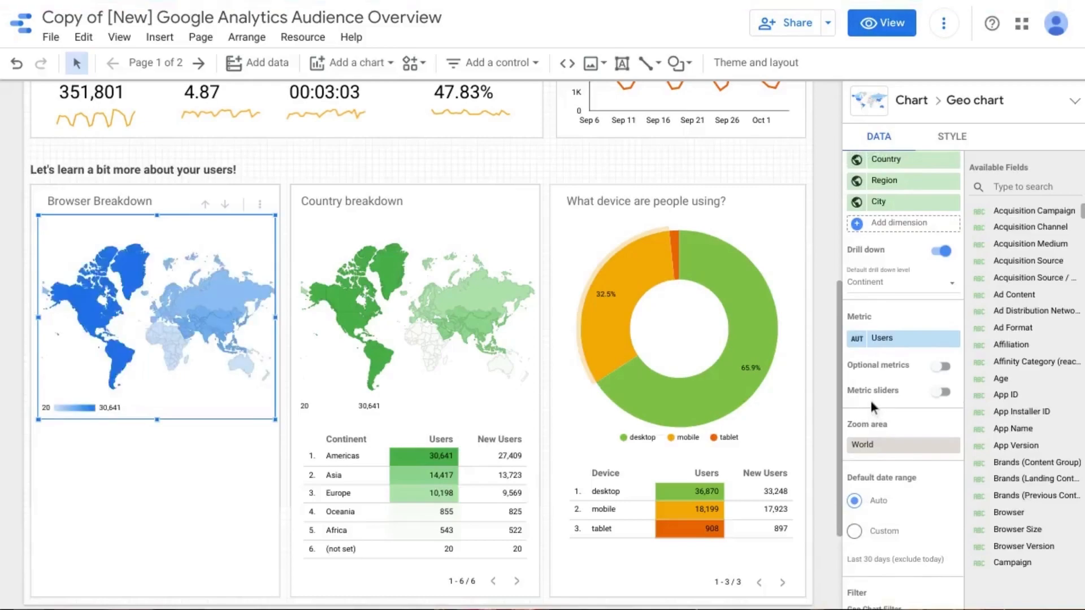
Add a plain table beneath the Browser Breakdown map, filling the rest of the card
scroll(170, 267, "down", 1)
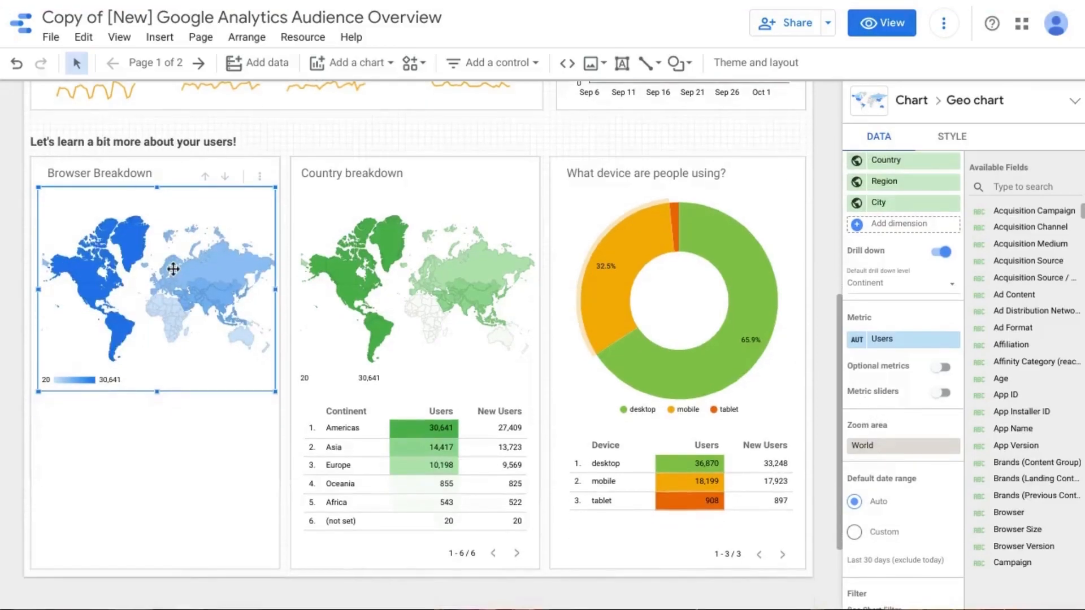
scroll(173, 269, "down", 1)
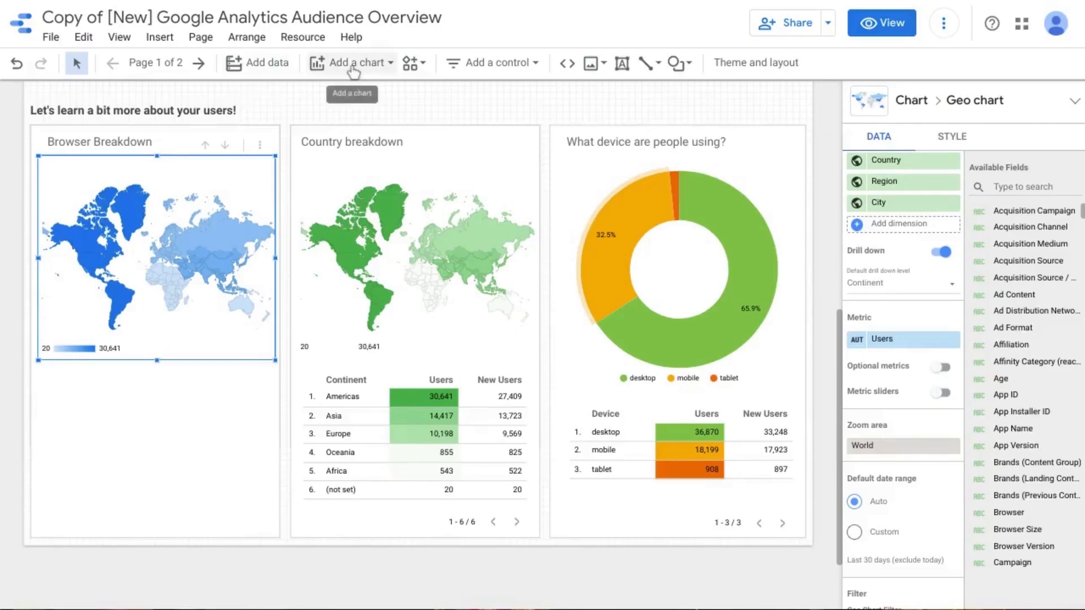
left_click(353, 65)
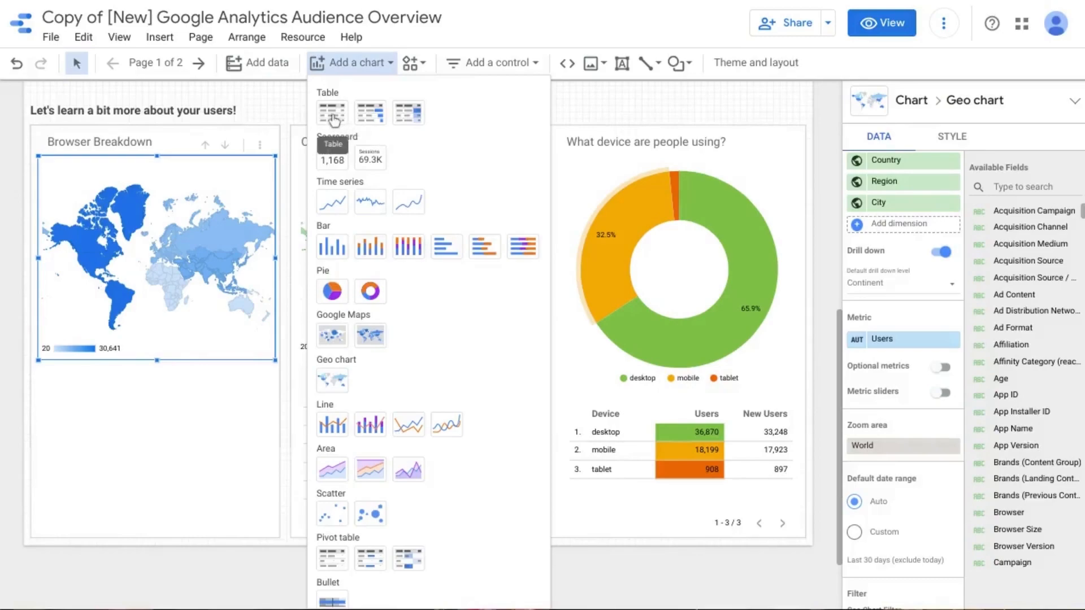
left_click(334, 119)
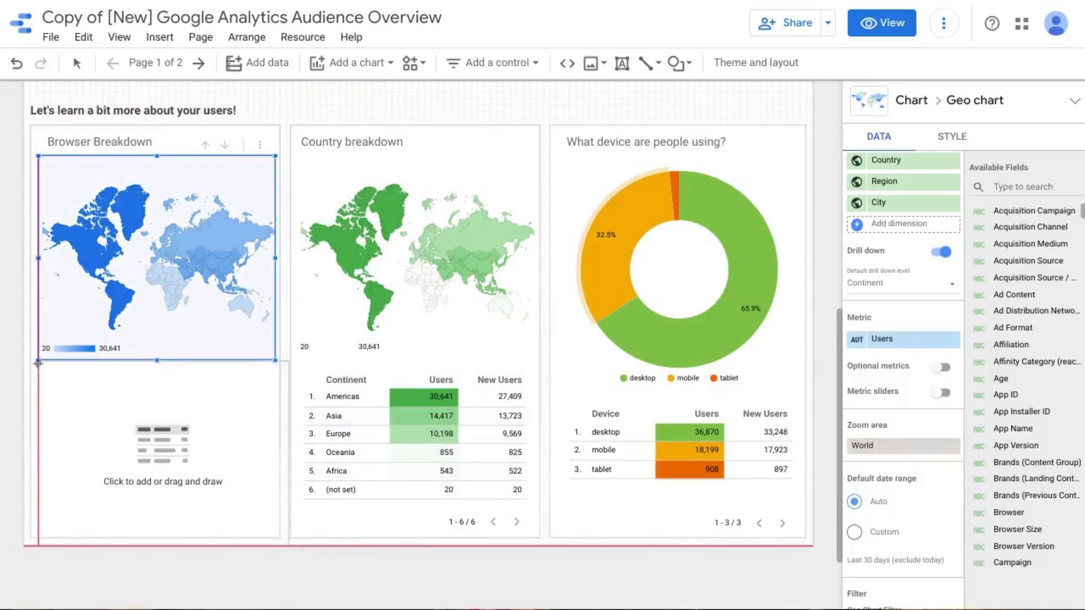
mouse_move(38, 362)
left_mouse_down()
mouse_move(133, 438)
mouse_move(252, 504)
mouse_move(274, 535)
left_mouse_up()
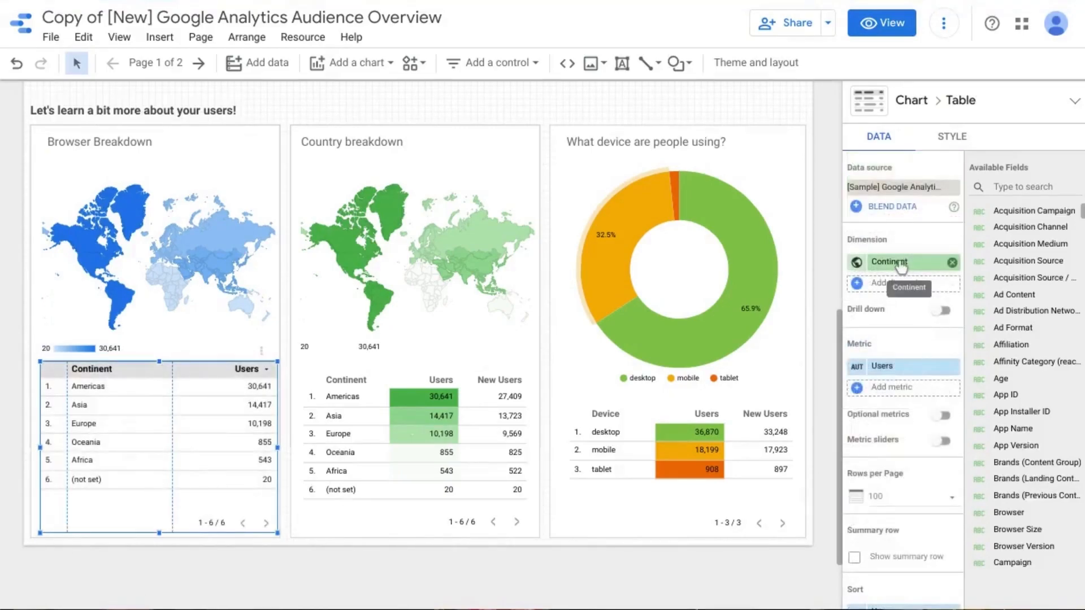
Change the new table's dimension to Browser
left_click(902, 265)
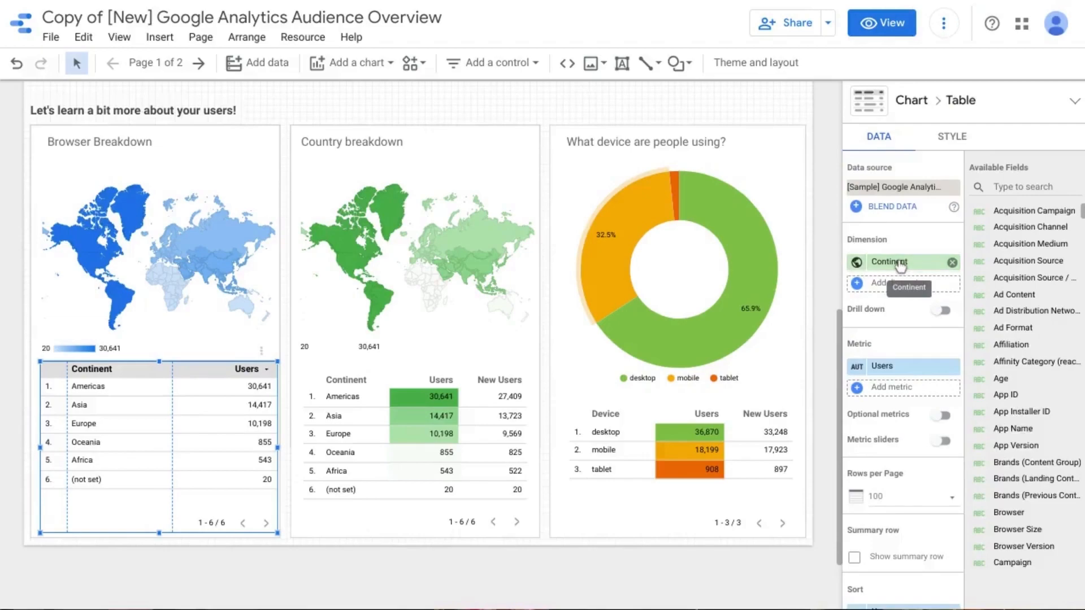
type("browser")
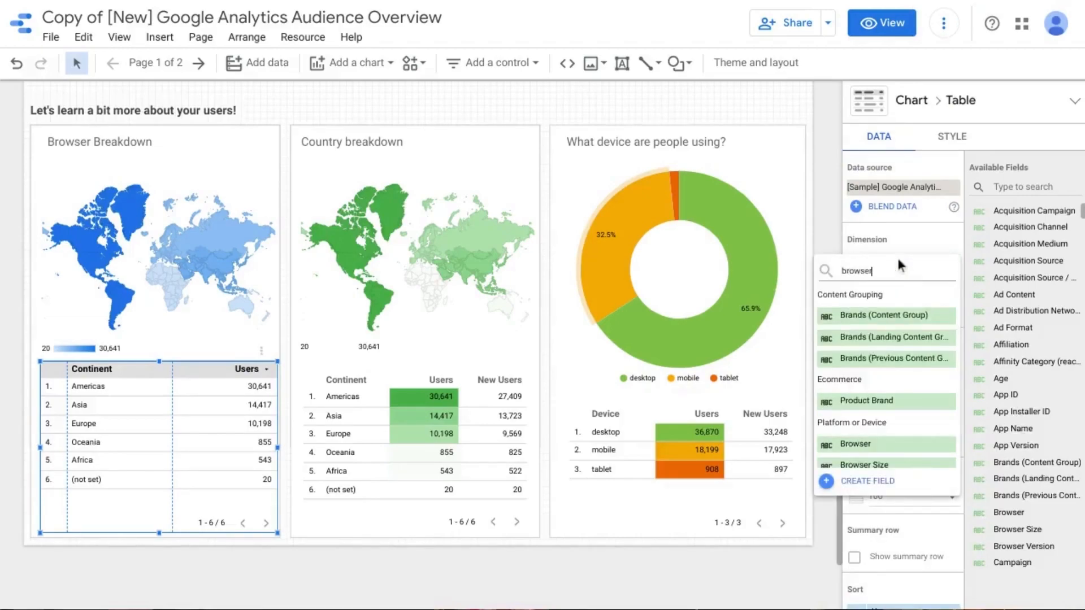
left_click(883, 320)
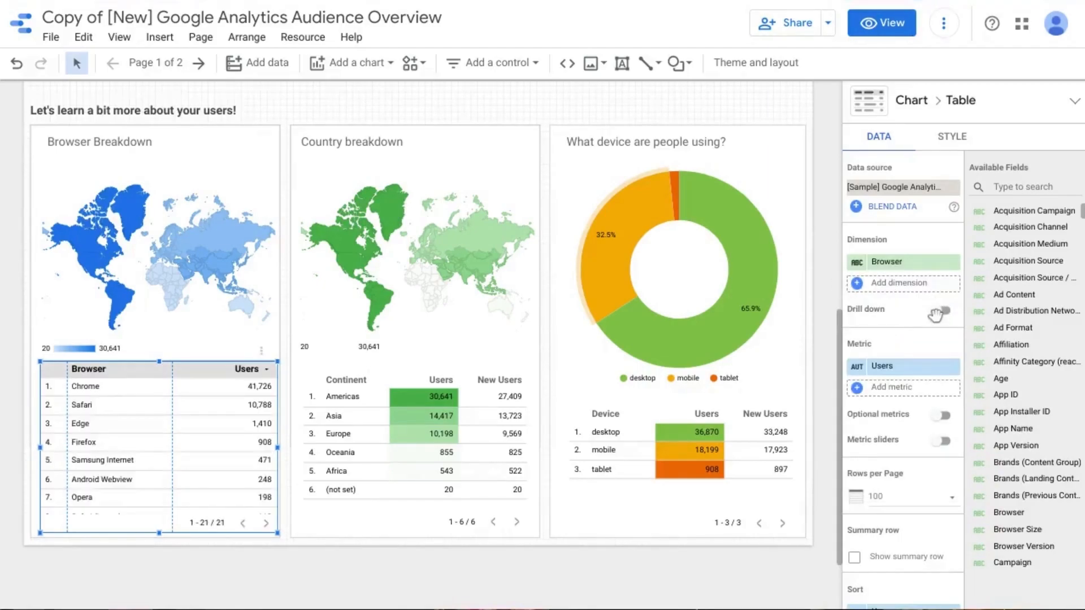
Enable drill down on the browser table and add Browser Version as its second dimension
left_click(941, 312)
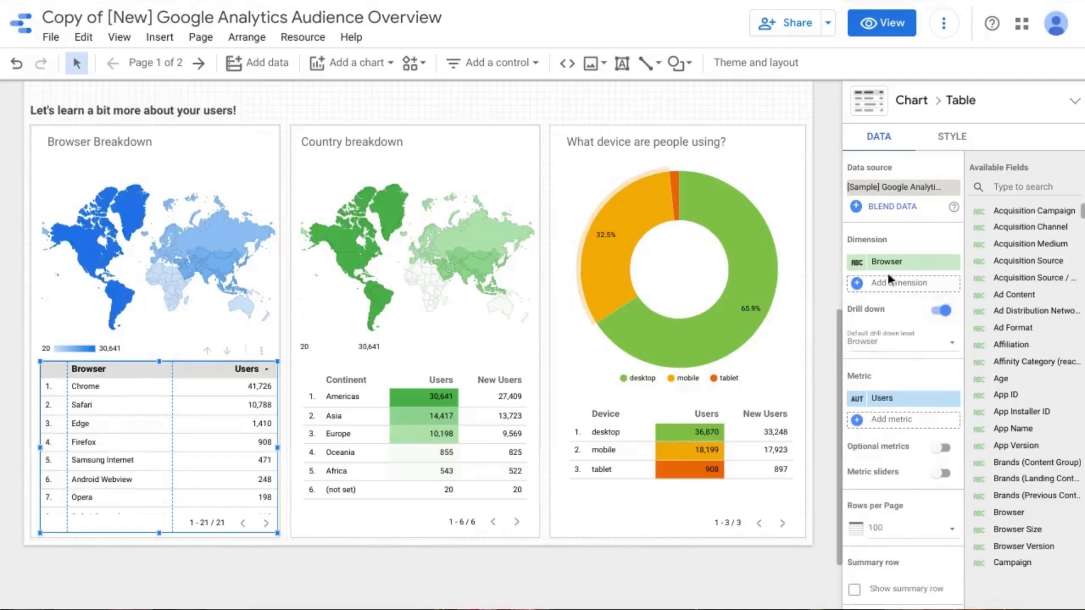
left_click(889, 289)
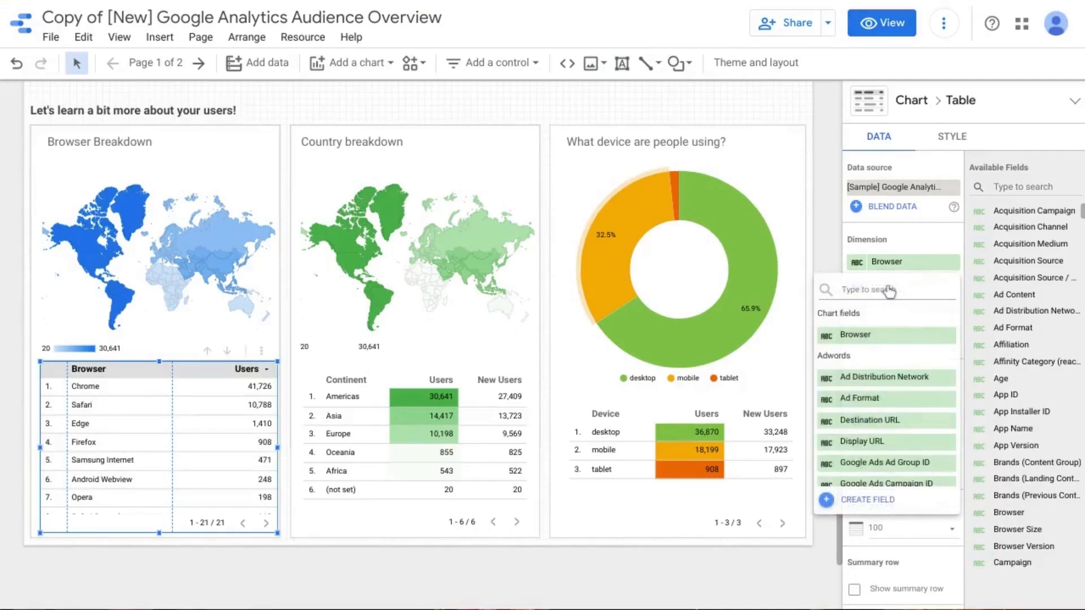
type("browser")
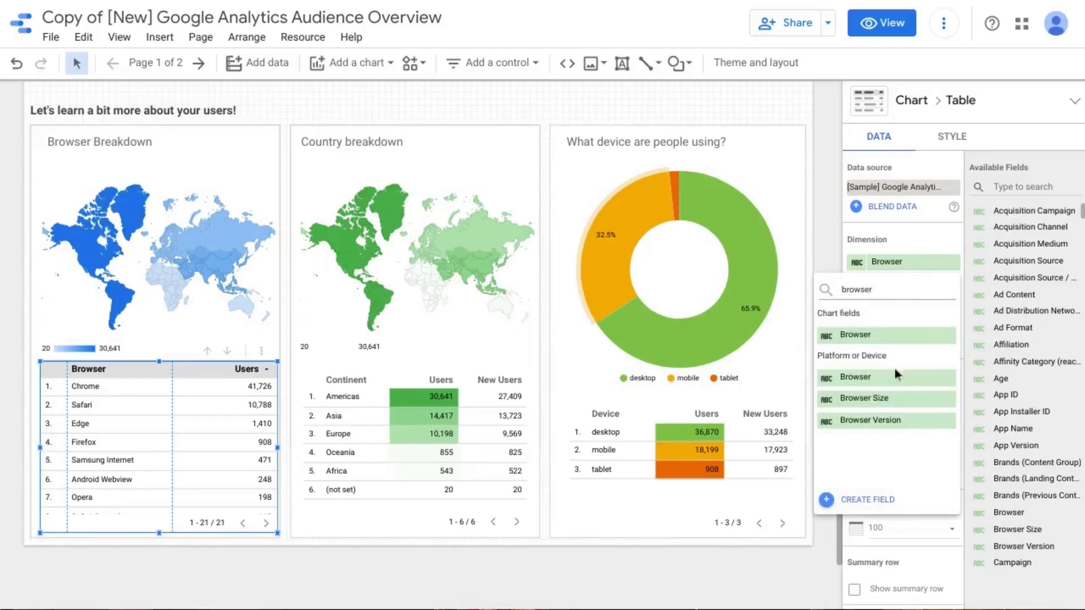
left_click(893, 421)
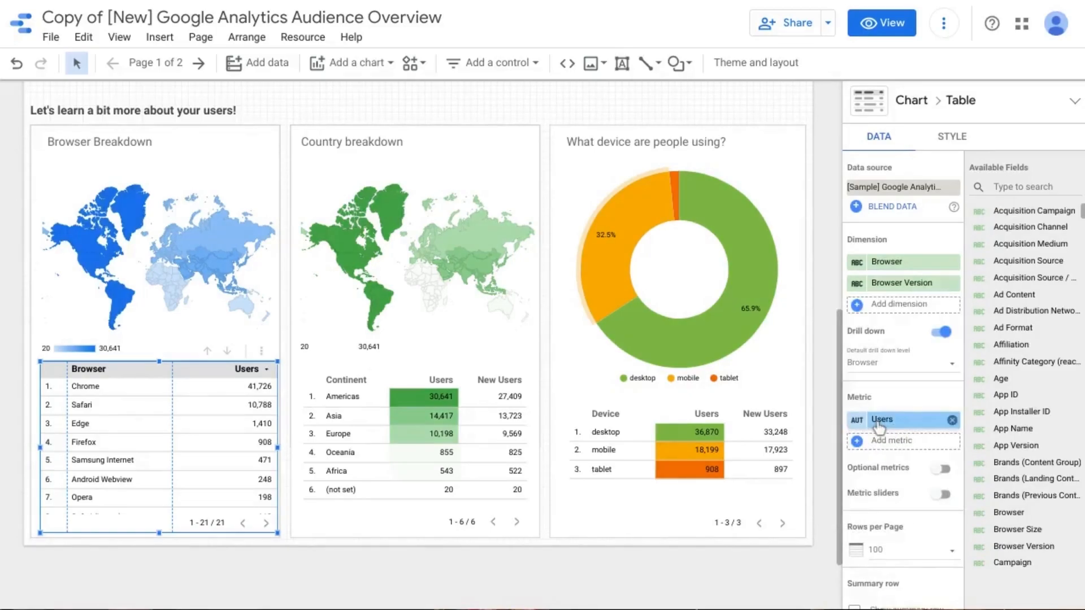
Replace the browser table's metric with Unique Pageviews
left_click(890, 420)
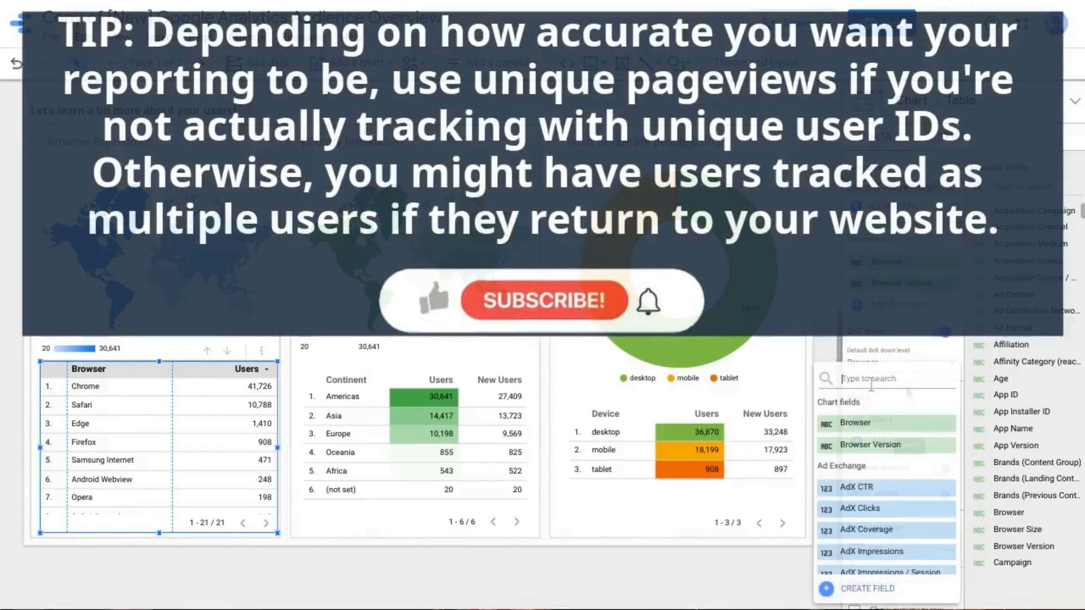
type("uni")
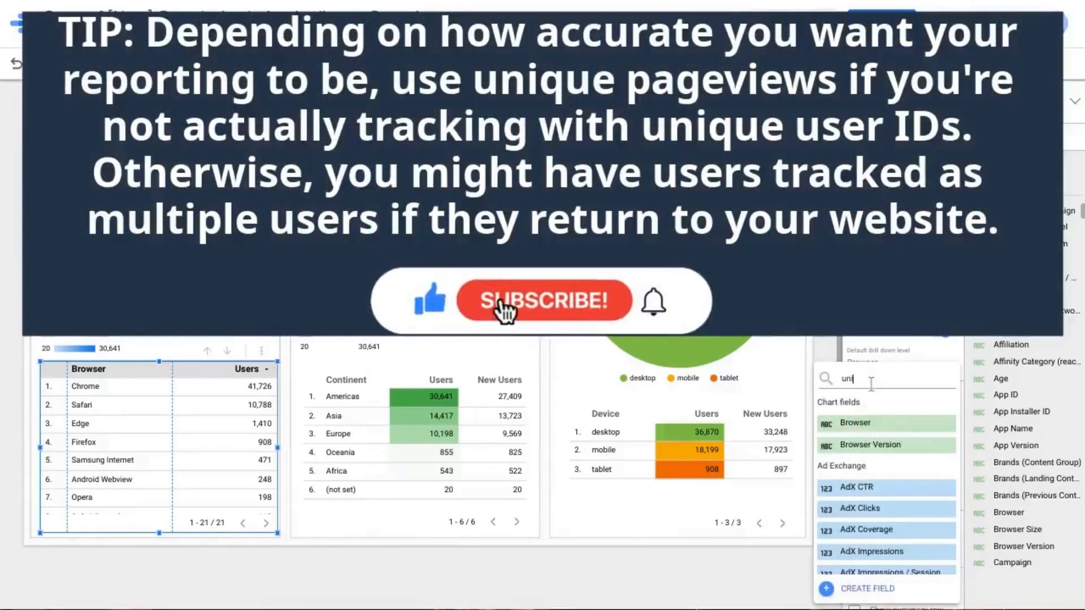
type("que pagevi")
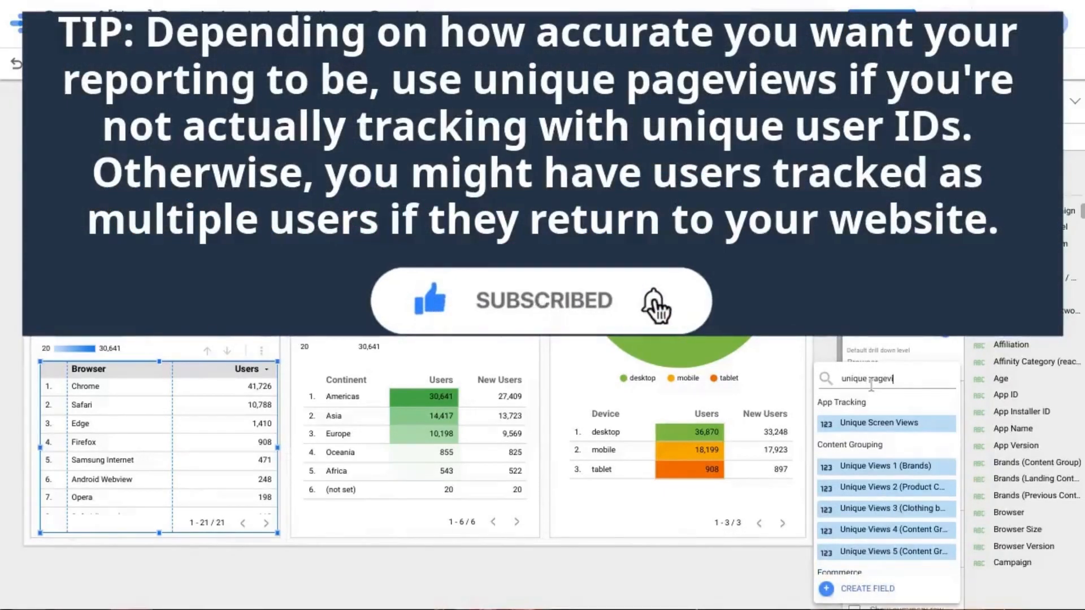
type("ews")
left_click(880, 428)
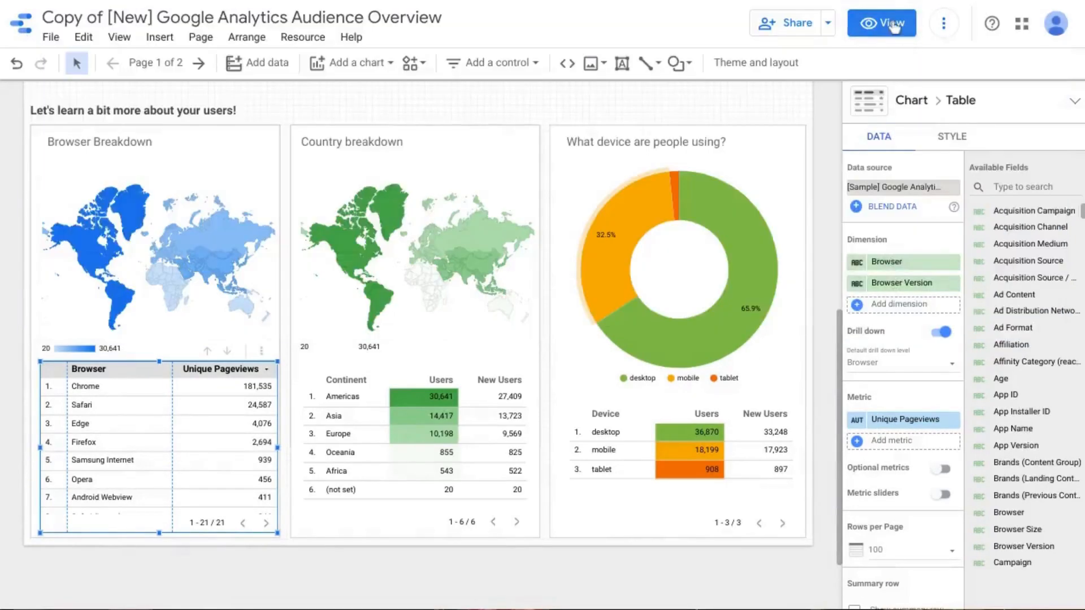
Switch the report to view mode and drill the Browser Breakdown map down from Continent to Sub Continent
left_click(893, 26)
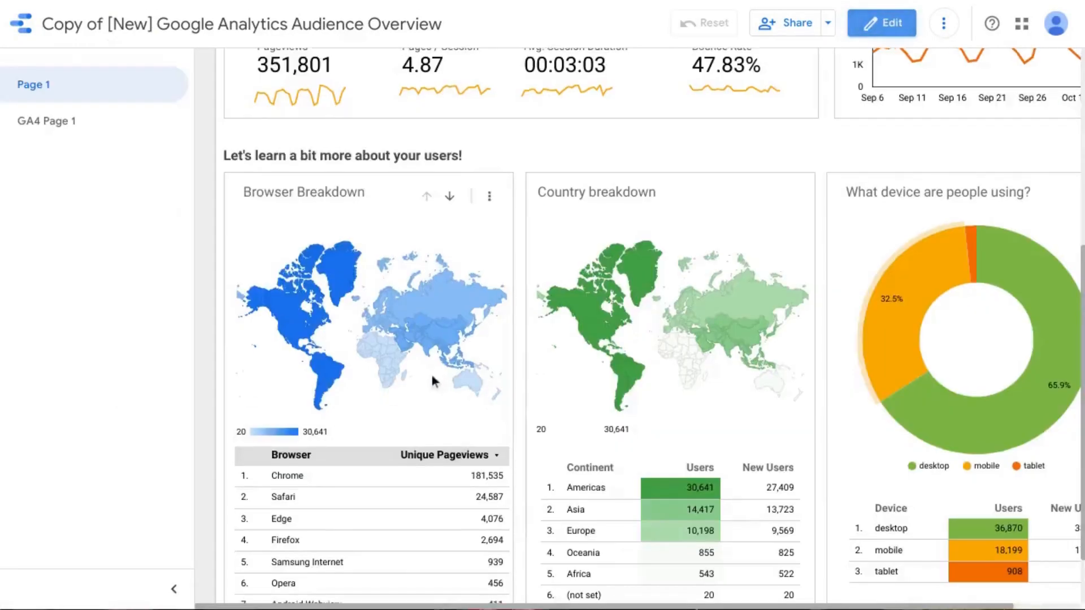
scroll(431, 376, "down", 2)
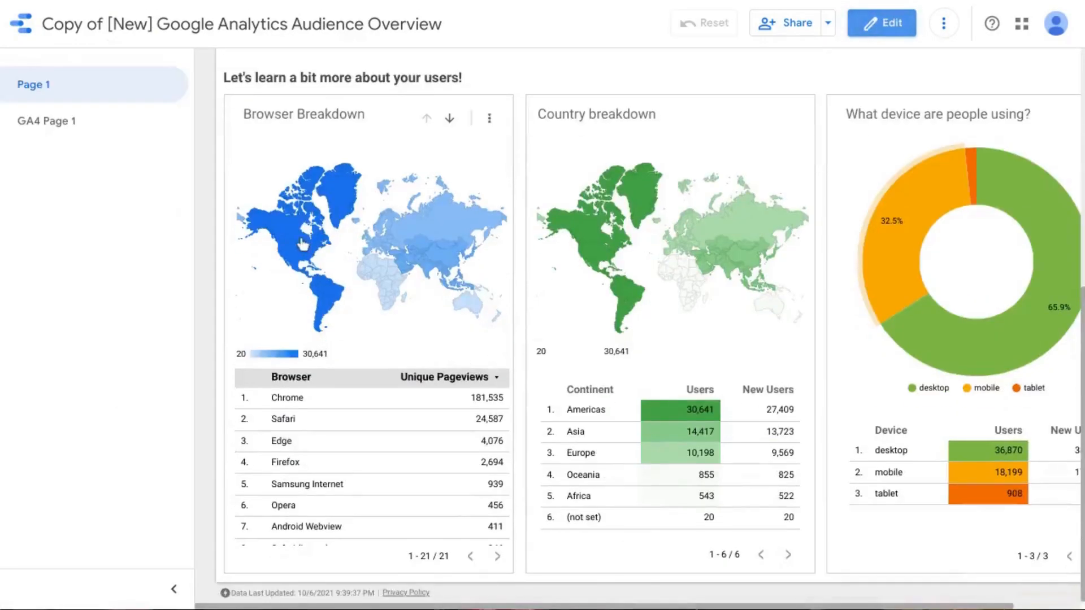
left_click(449, 121)
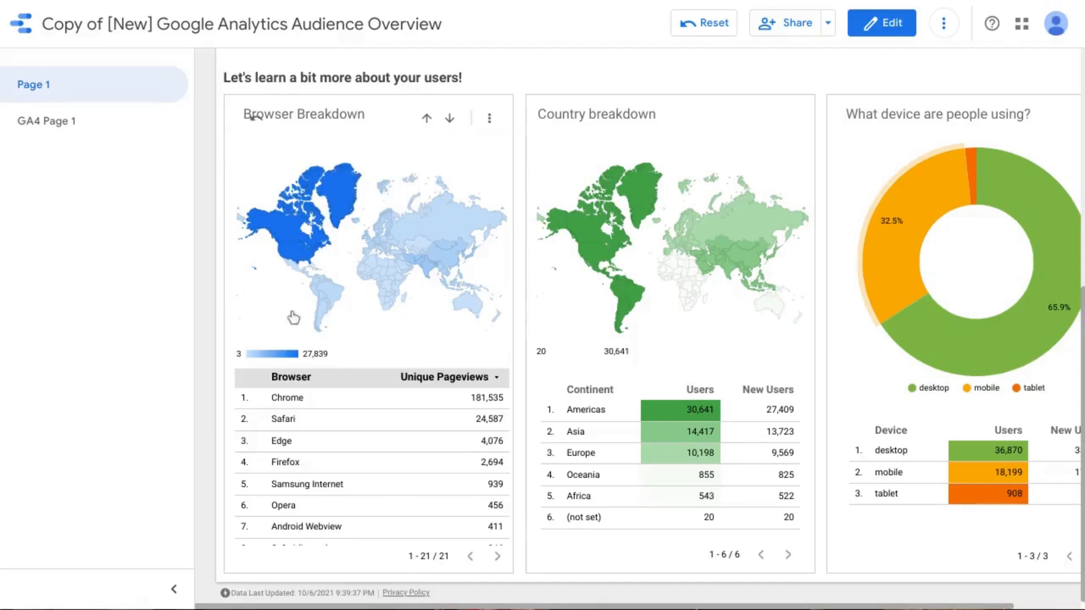
Inspect Northern America on the Browser Breakdown map and drill down from Sub Continent to Country
mouse_move(320, 290)
mouse_move(299, 253)
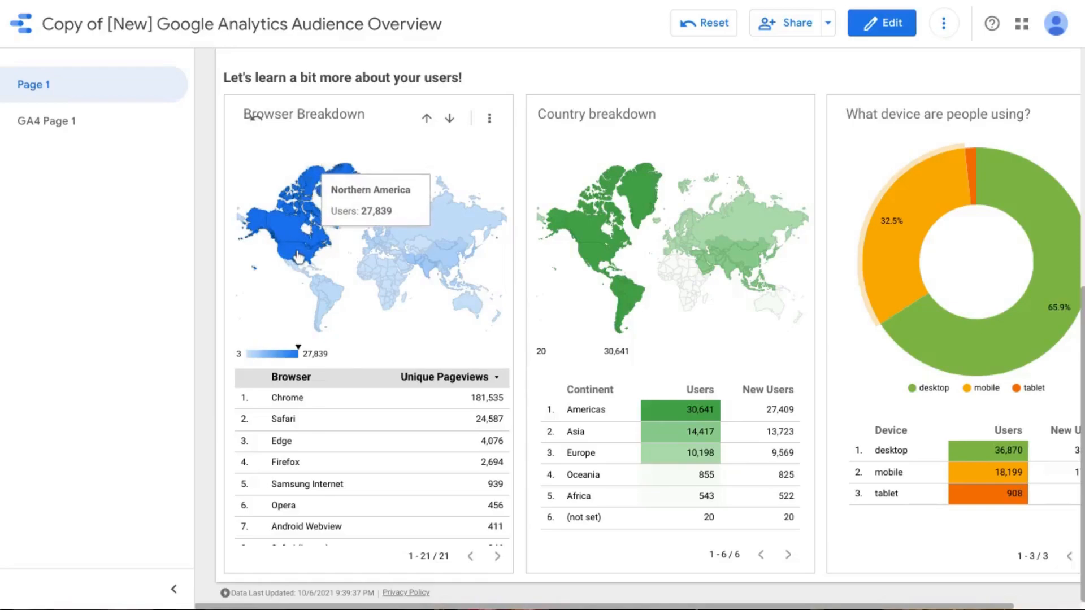
right_click(297, 253)
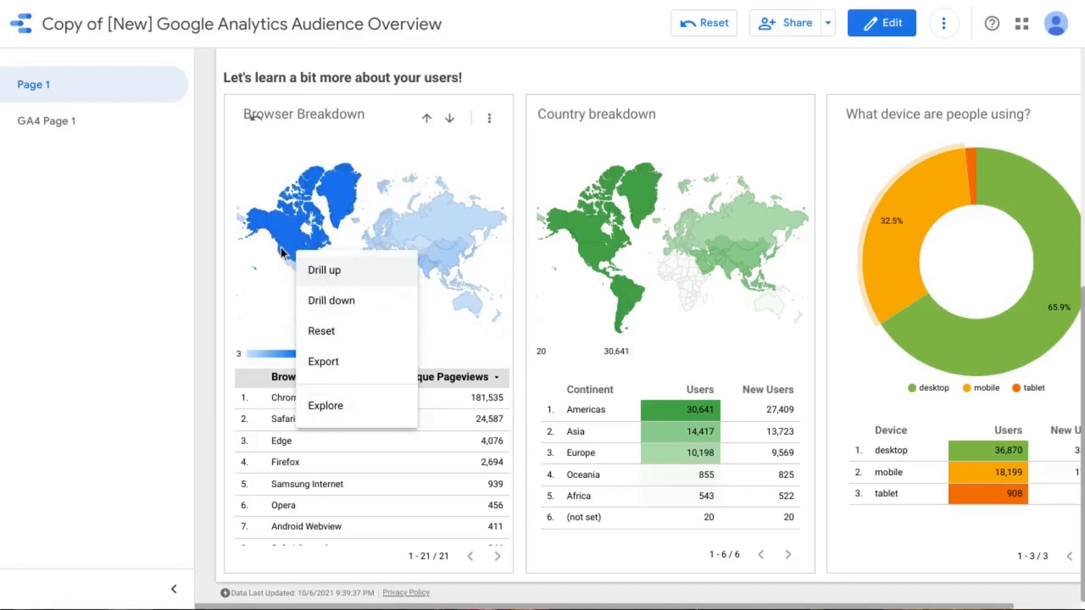
left_click(365, 301)
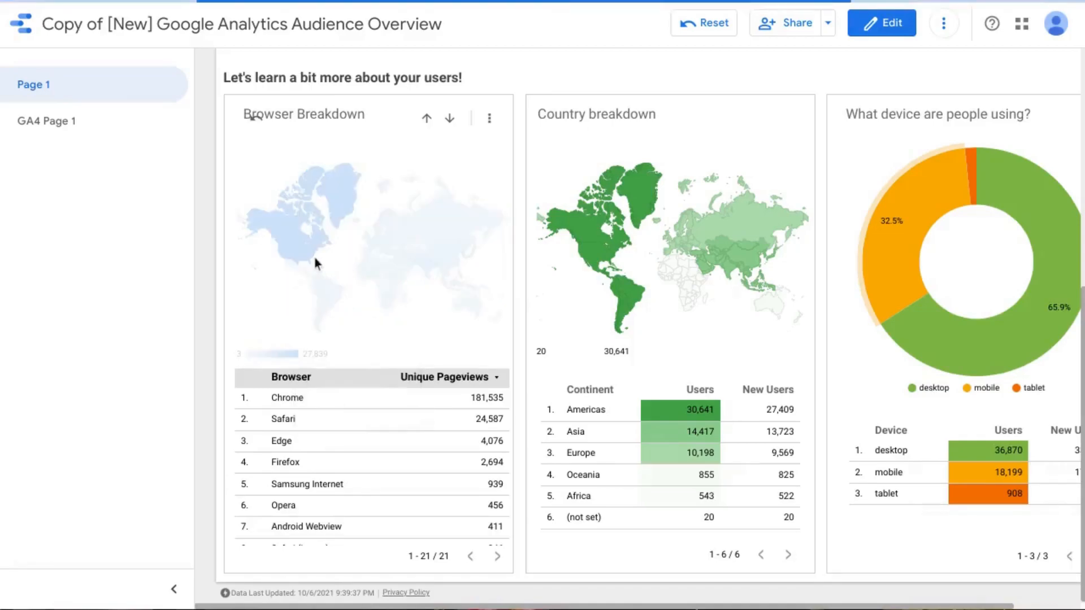
Examine the country-level Browser Breakdown map and drill it back up to Continent
mouse_move(294, 257)
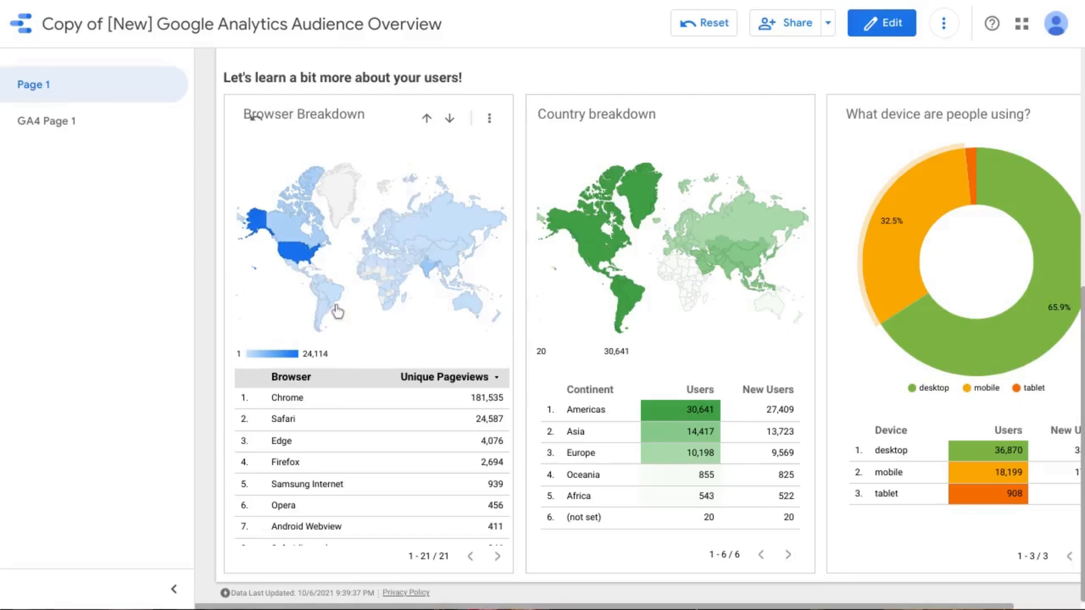
mouse_move(351, 260)
left_click(427, 120)
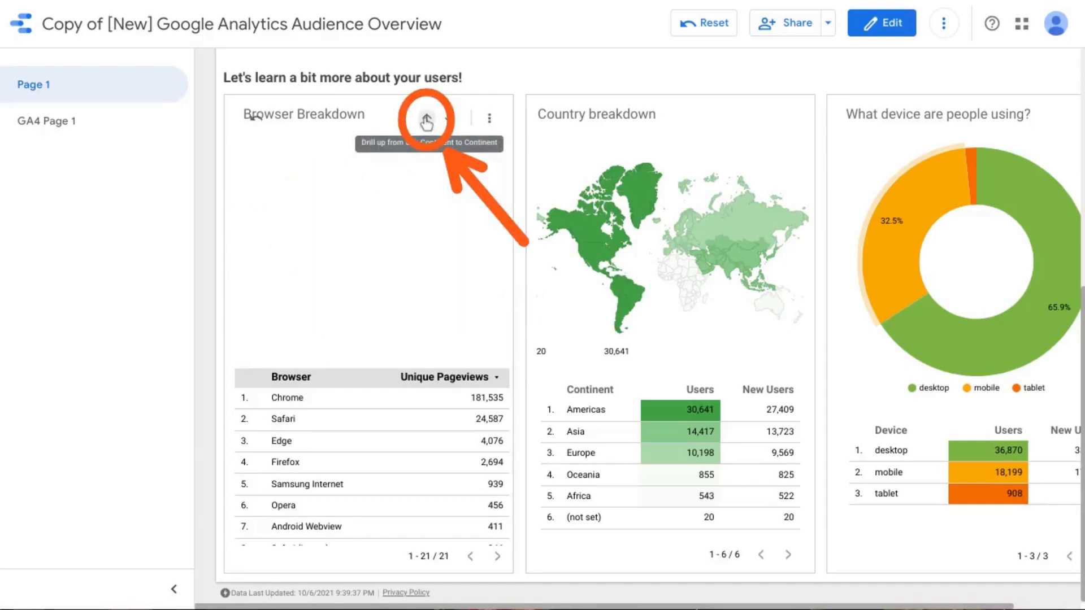
mouse_move(339, 248)
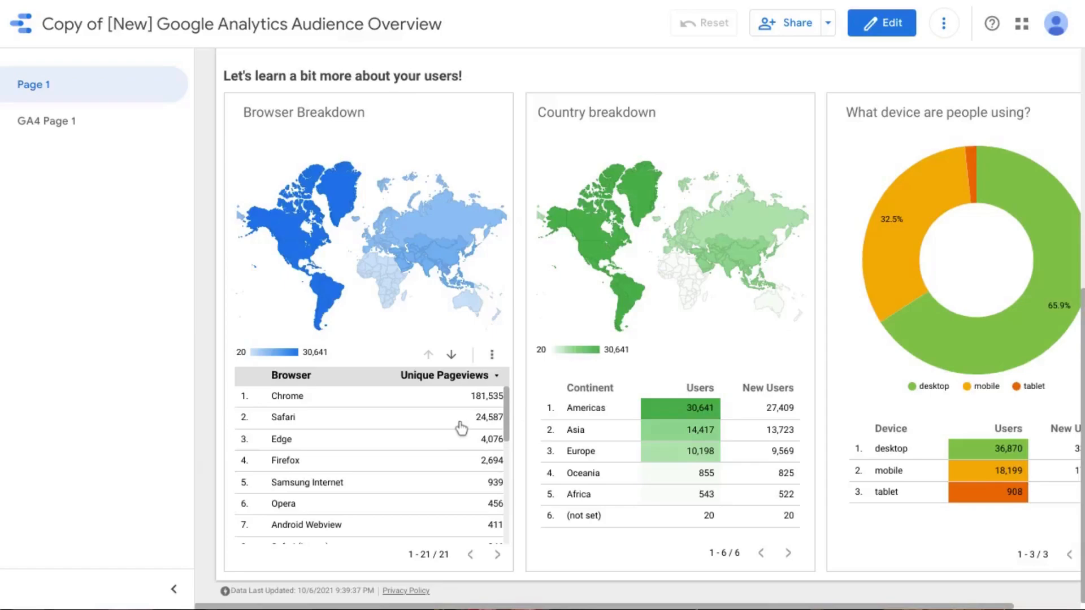
Drill the browser table down from Browser to Browser Version and look through the listed versions
scroll(460, 426, "up", 1)
scroll(450, 460, "down", 2)
scroll(454, 461, "up", 1)
left_click(452, 358)
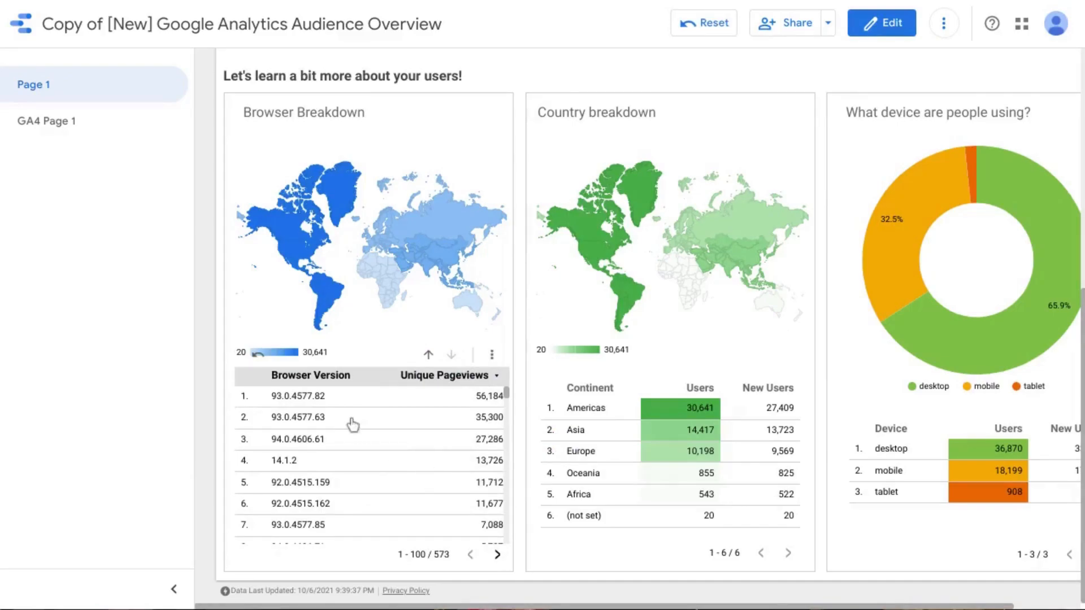
scroll(396, 424, "down", 1)
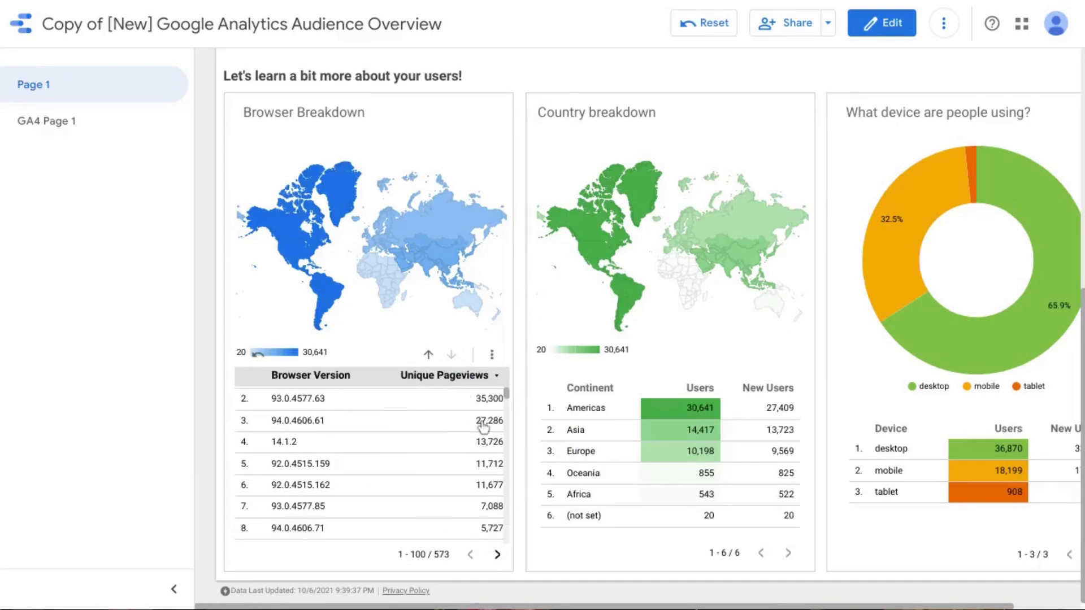
scroll(376, 436, "down", 8)
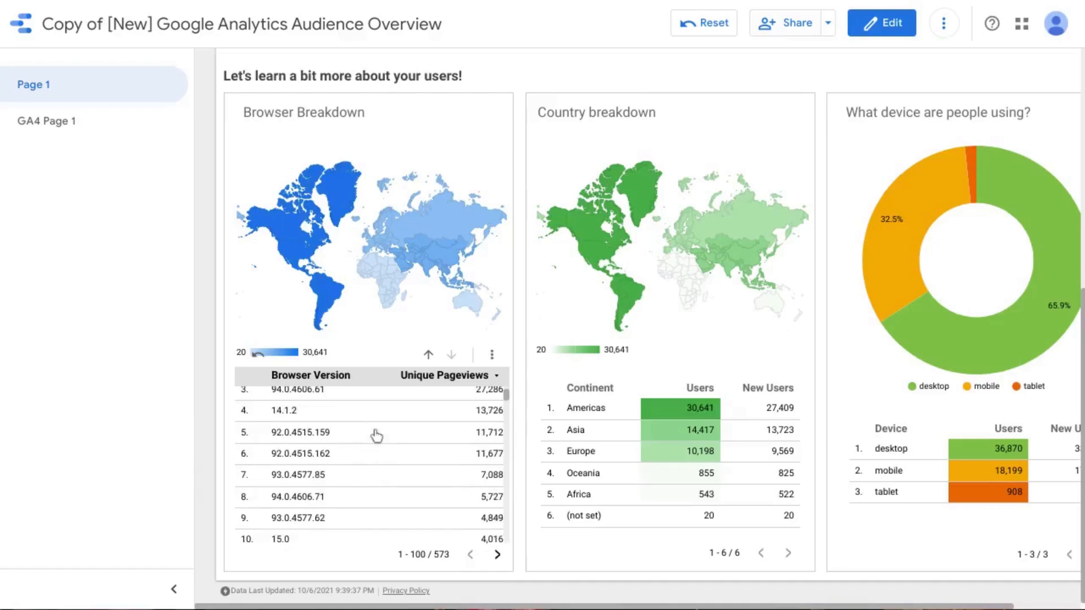
scroll(377, 435, "up", 9)
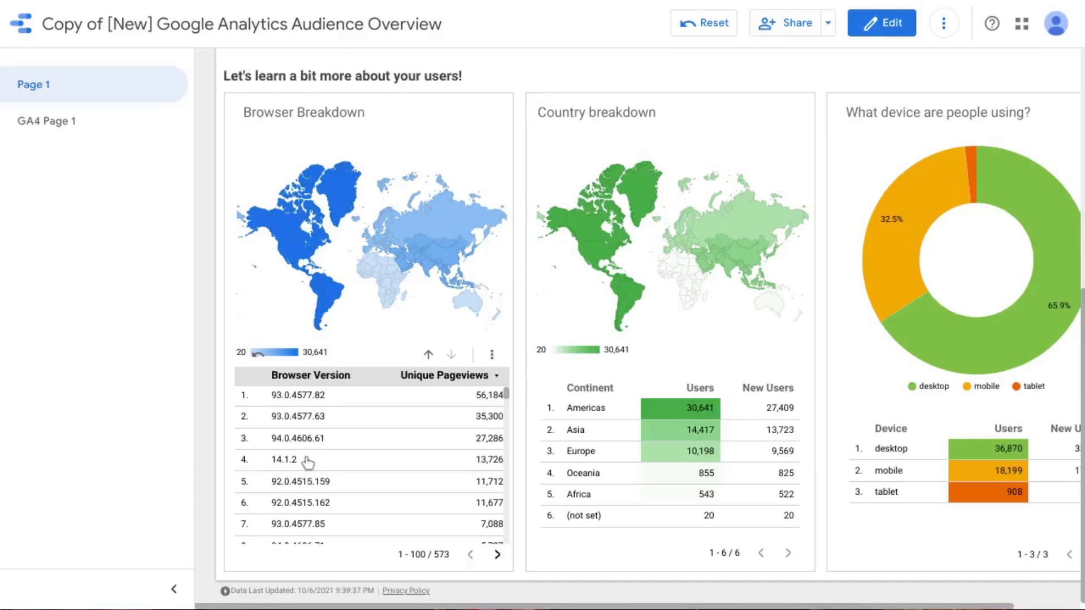
Return the browser table to the Browser level and drill it down again to Browser Version
left_click(427, 355)
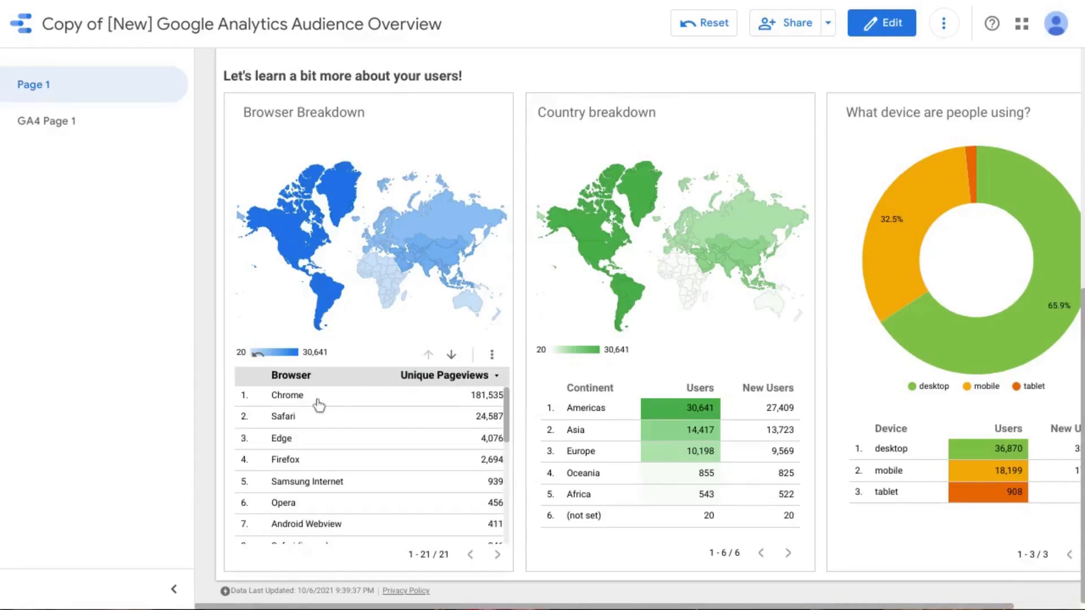
right_click(338, 412)
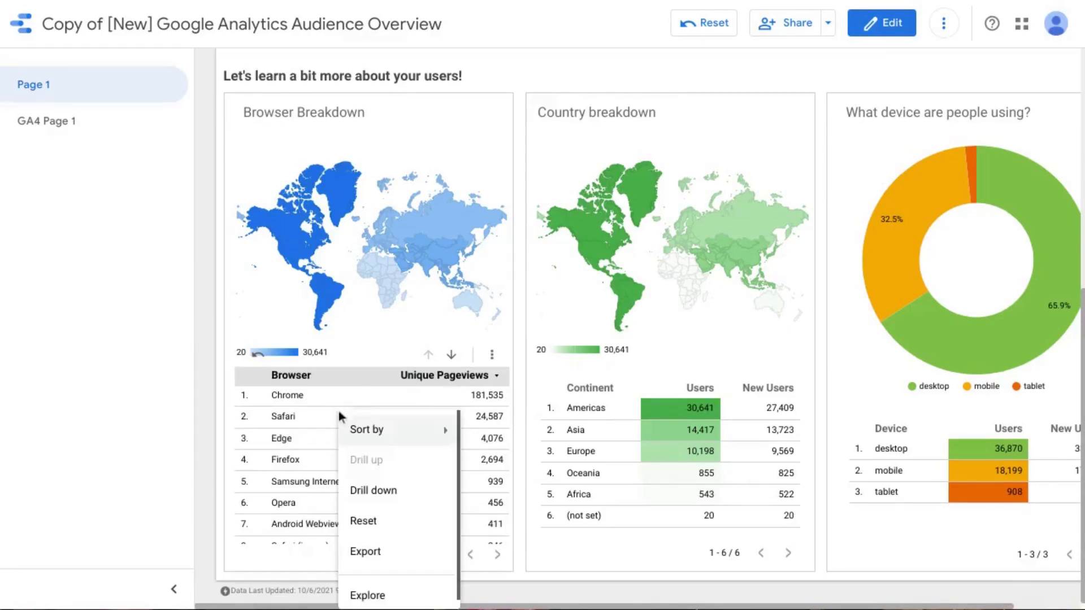
mouse_move(346, 428)
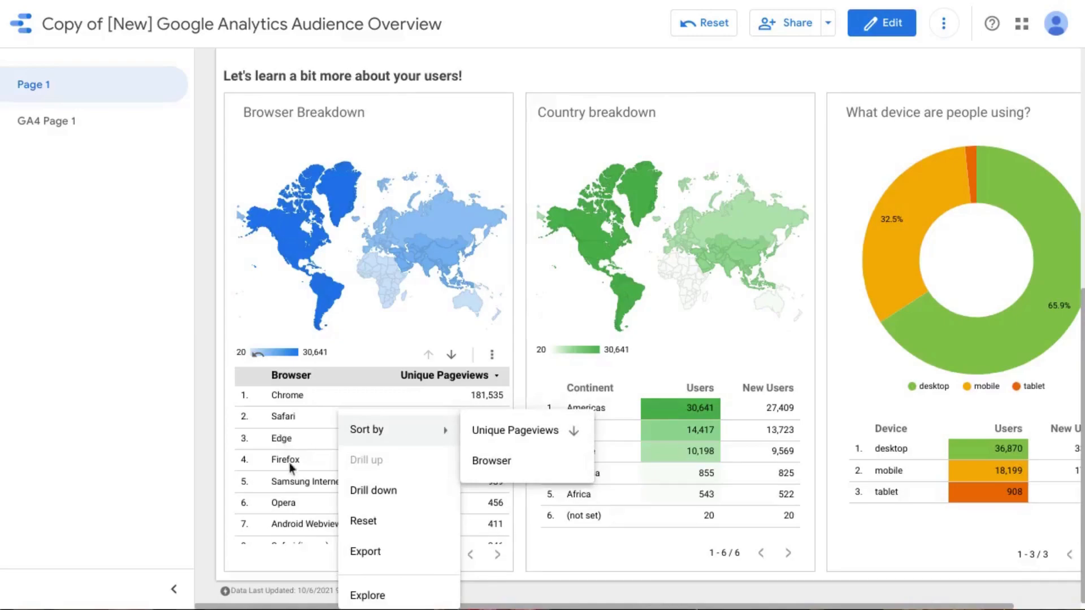
left_click(367, 489)
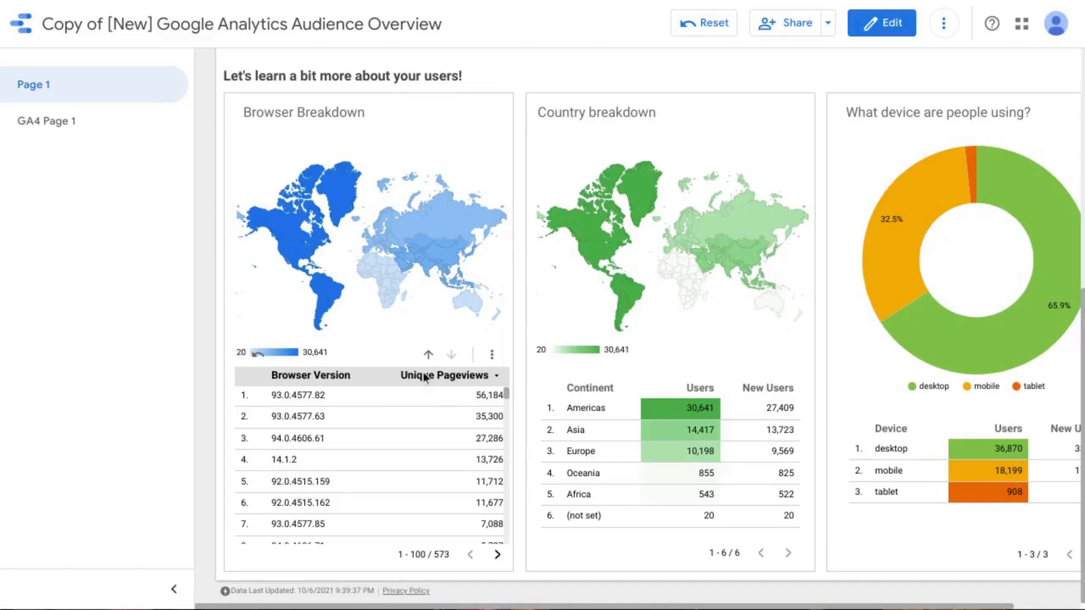
Return the browser table to Browser level, select Chrome, and drill down to look through only Chrome's versions
left_click(429, 354)
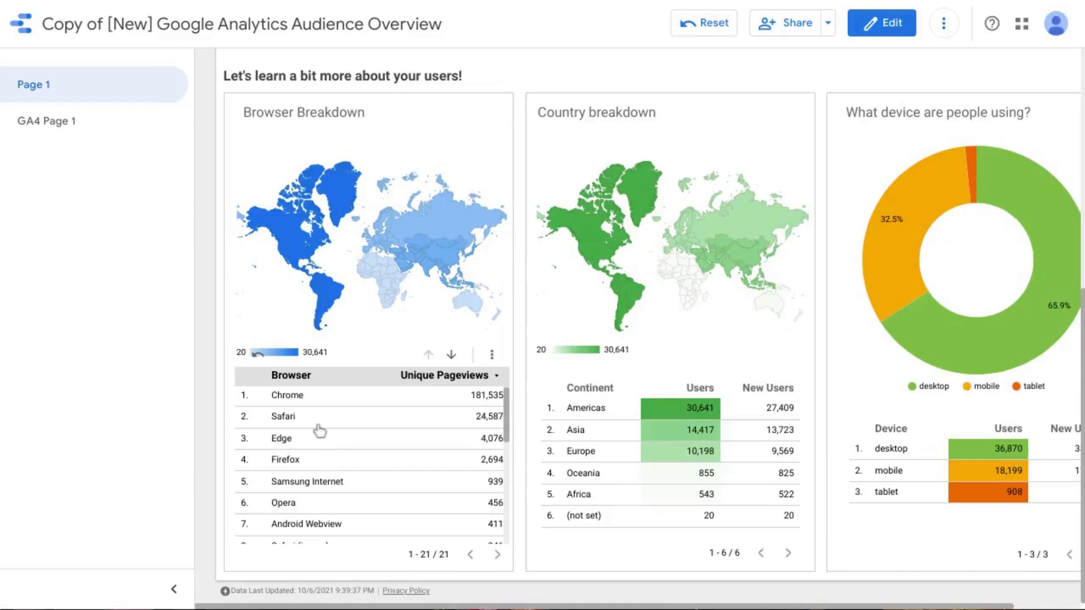
left_click(304, 401)
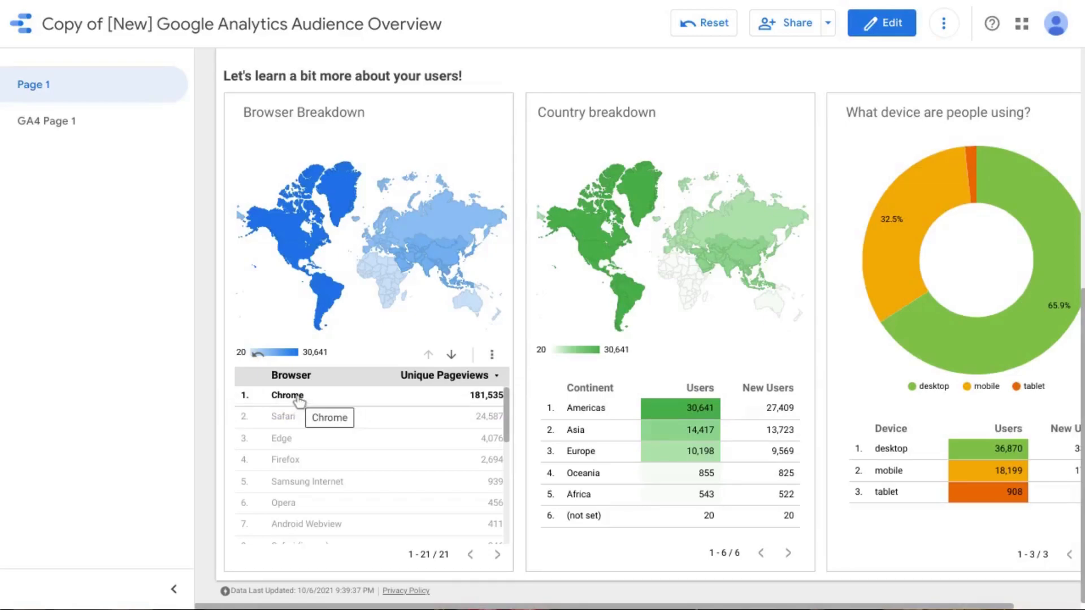
left_click(453, 358)
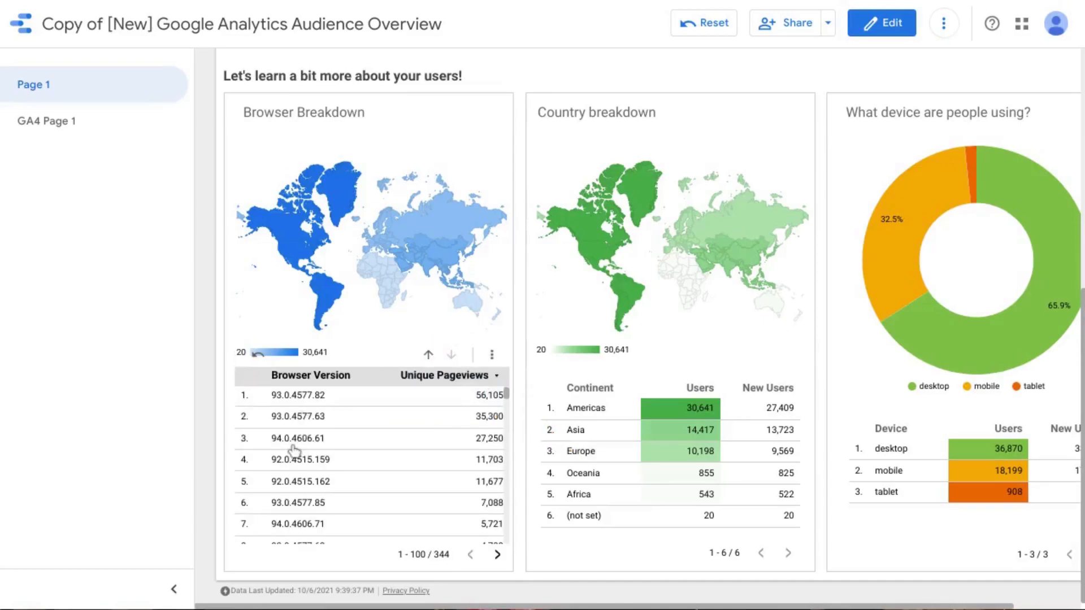
scroll(310, 468, "down", 1)
scroll(310, 429, "down", 5)
scroll(311, 430, "down", 10)
scroll(315, 435, "down", 3)
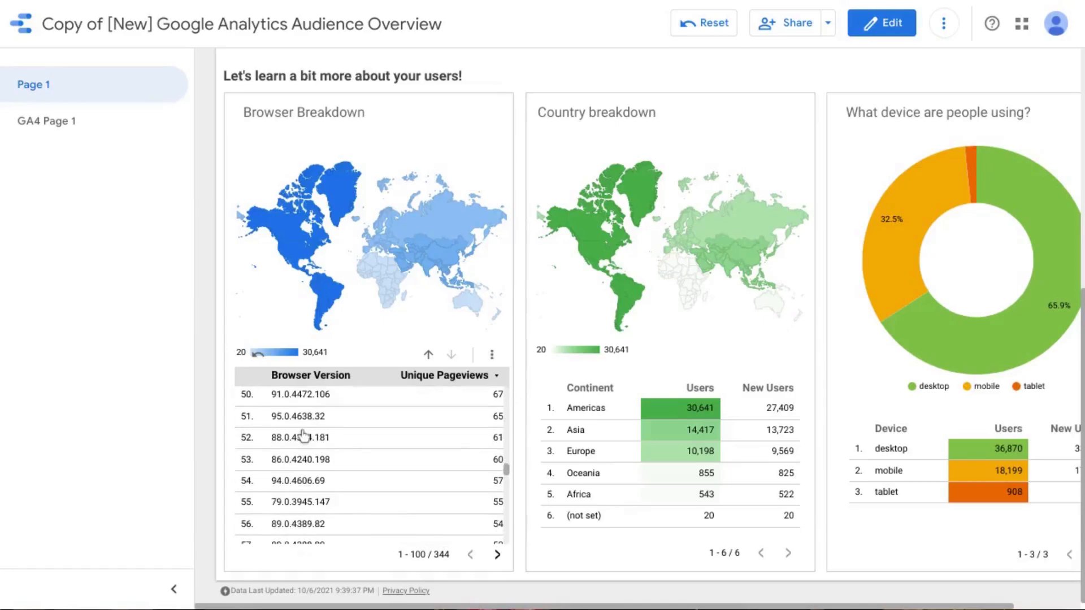
scroll(302, 435, "down", 5)
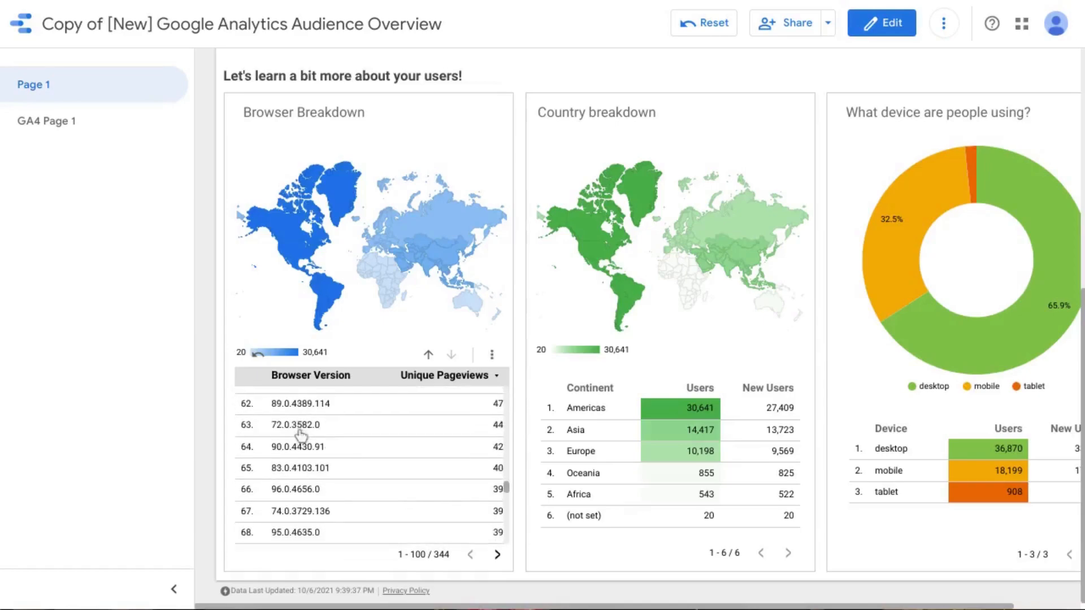
scroll(300, 435, "down", 1)
scroll(324, 454, "down", 6)
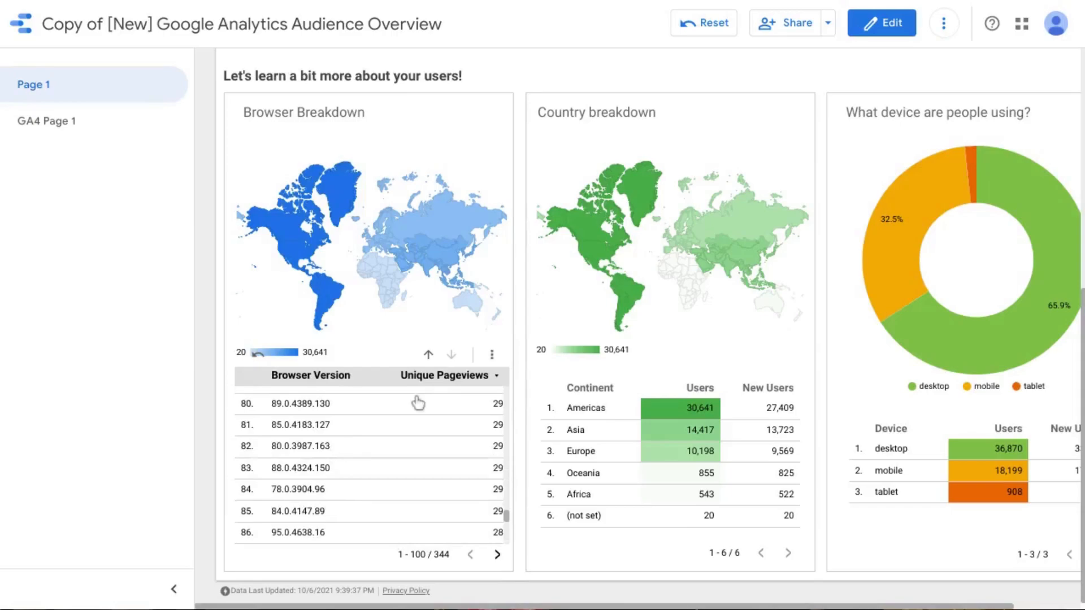
Drill the table back up to Browser, then drill the Chrome row down again and review its versions
left_click(428, 353)
scroll(351, 424, "up", 5)
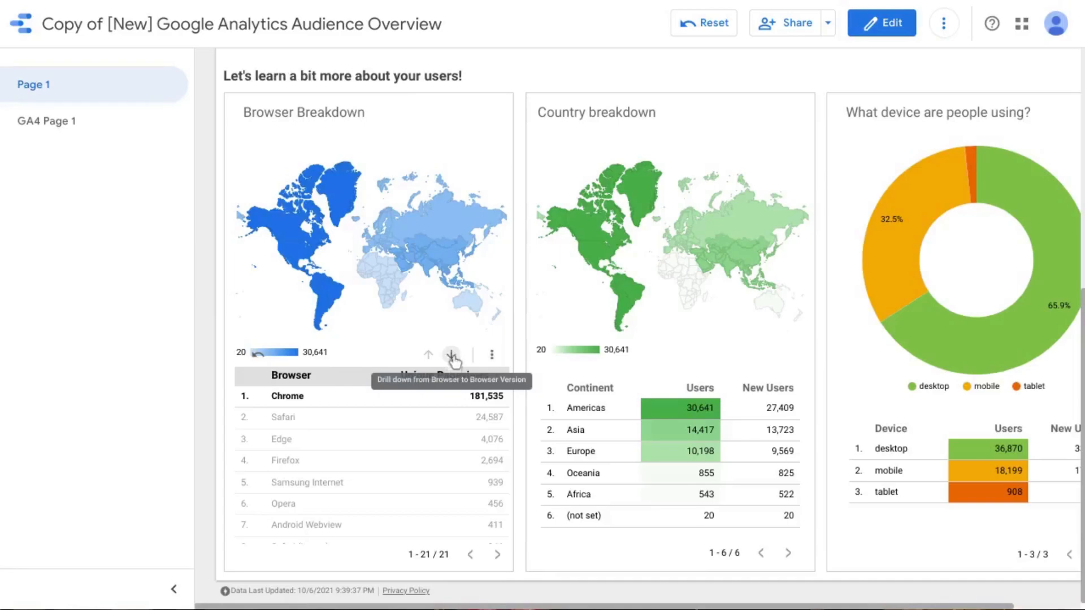
right_click(305, 397)
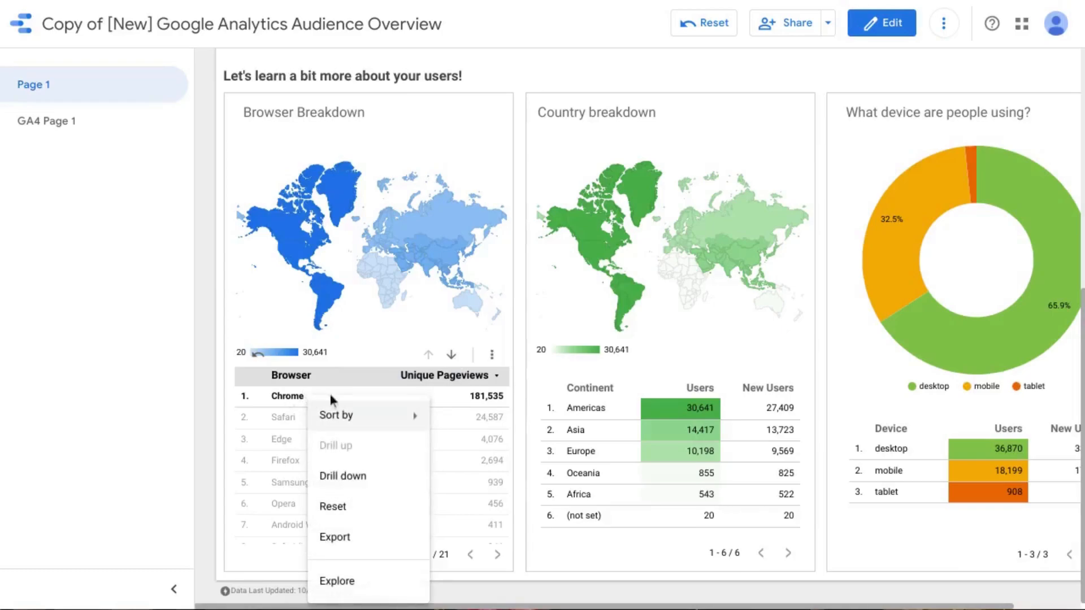
left_click(362, 479)
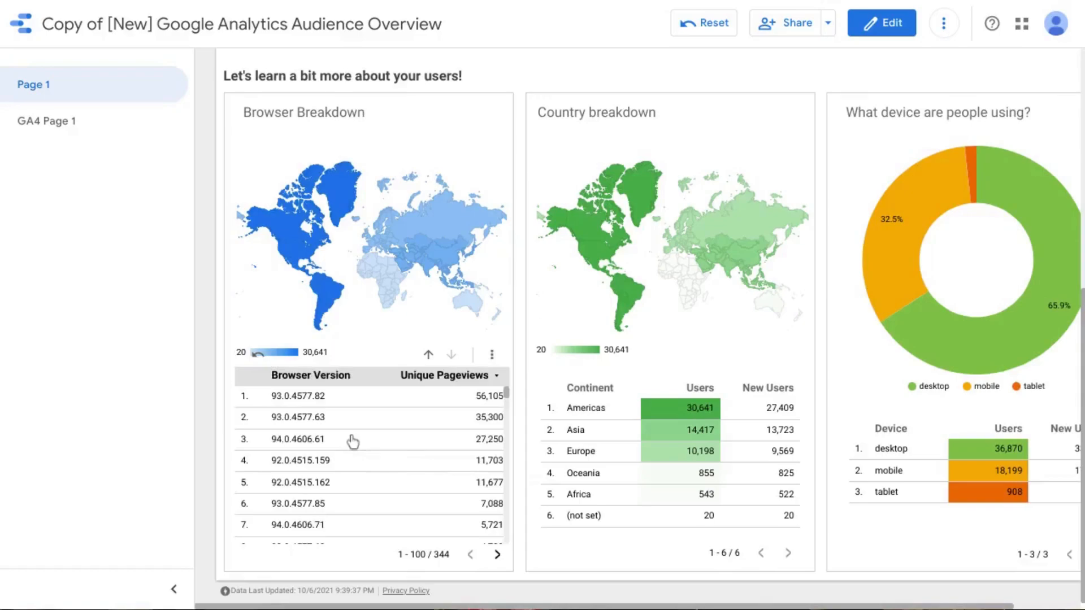
scroll(336, 429, "down", 5)
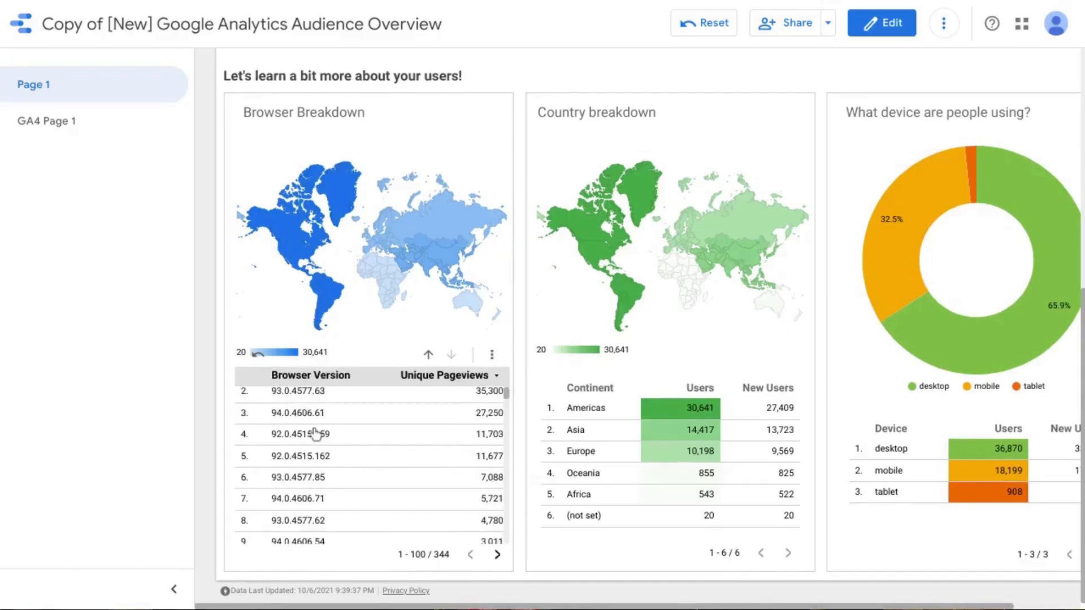
scroll(368, 446, "up", 1)
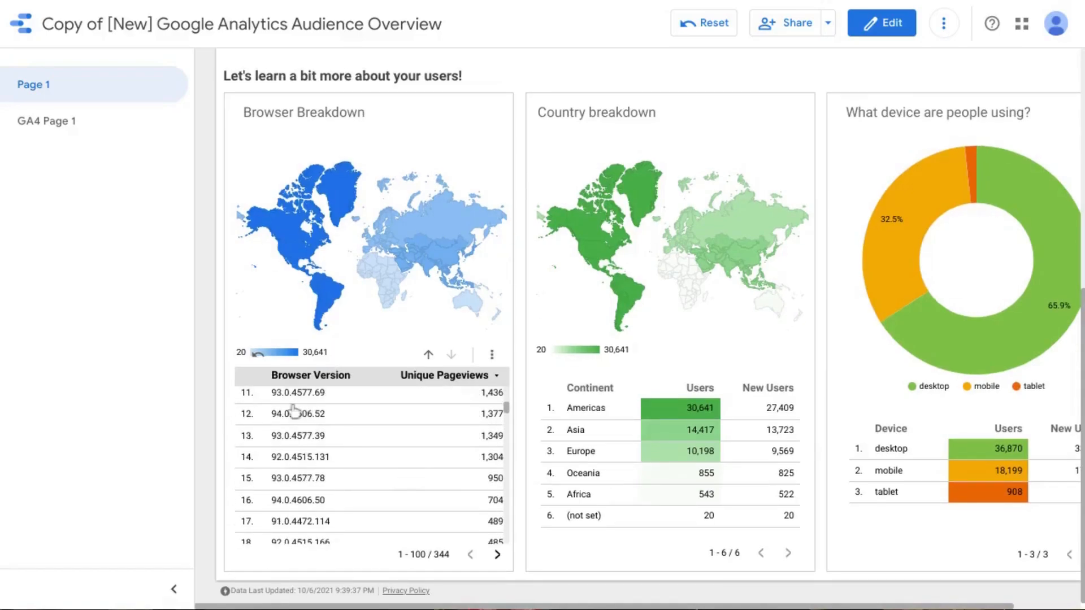
Reset the browser table to clear the Chrome selection and restore its default Browser level
left_click(259, 364)
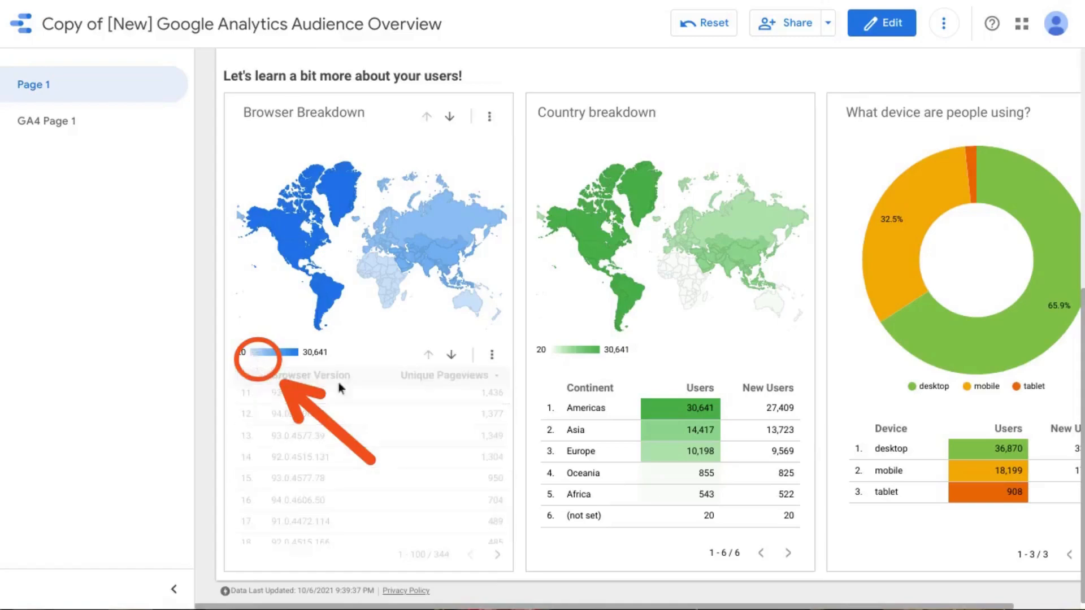
scroll(348, 446, "up", 3)
scroll(362, 443, "up", 2)
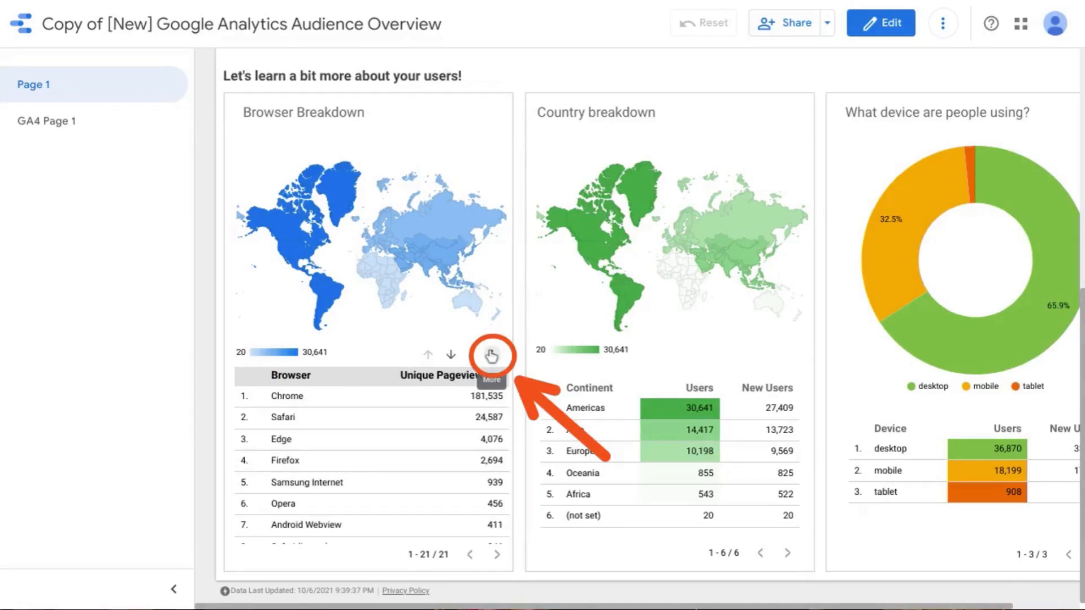
Examine the drill, reset, export and explore options offered for the browser table and the Browser Breakdown map
left_click(491, 355)
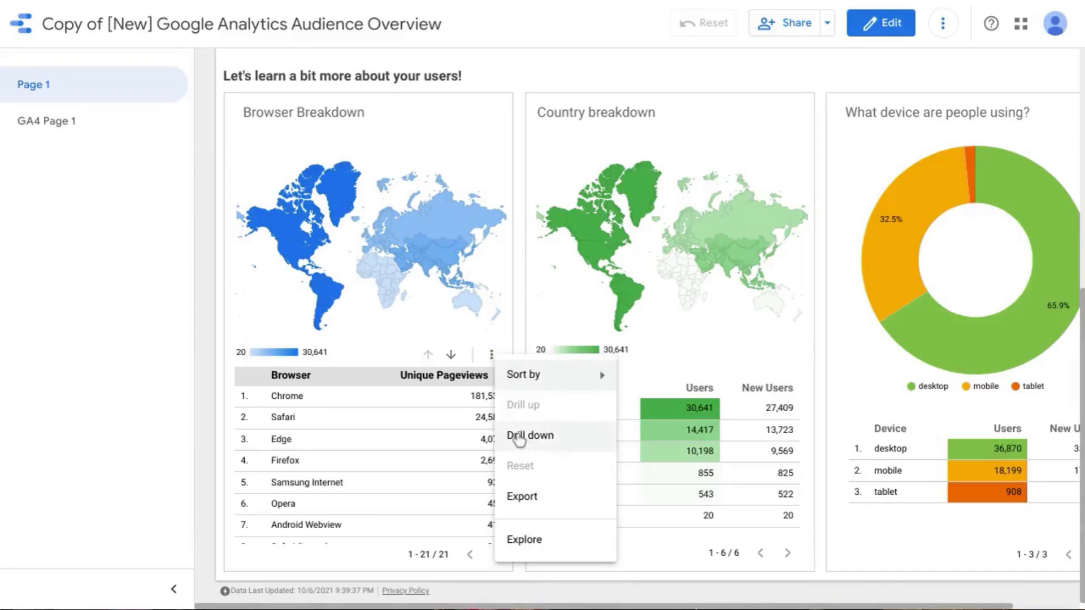
left_click(372, 363)
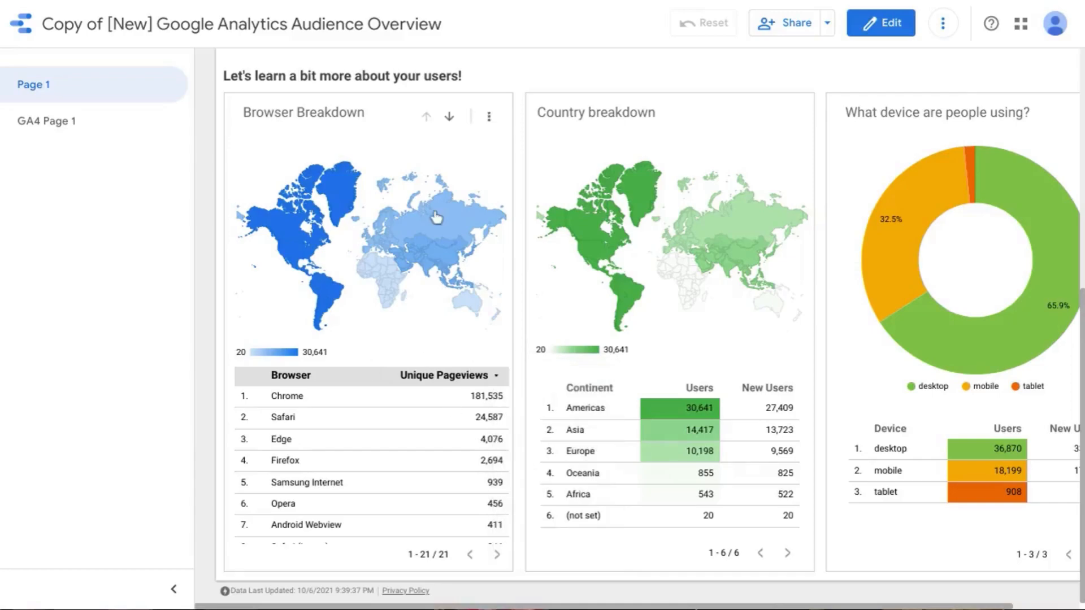
left_click(490, 119)
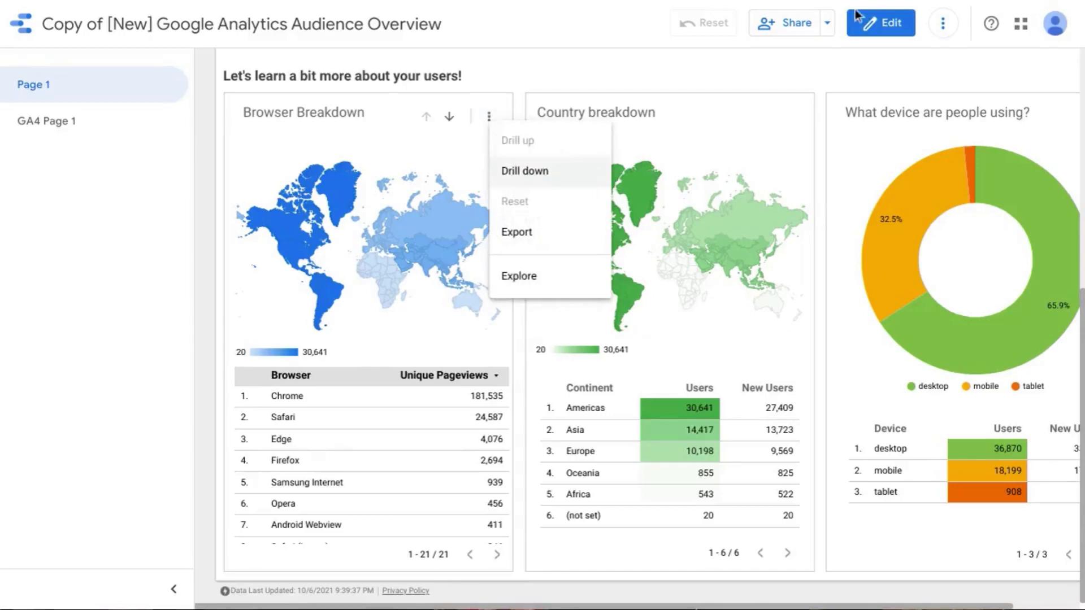
Switch the report to edit mode and view the default drill-down level choices for the browser table
left_click(866, 26)
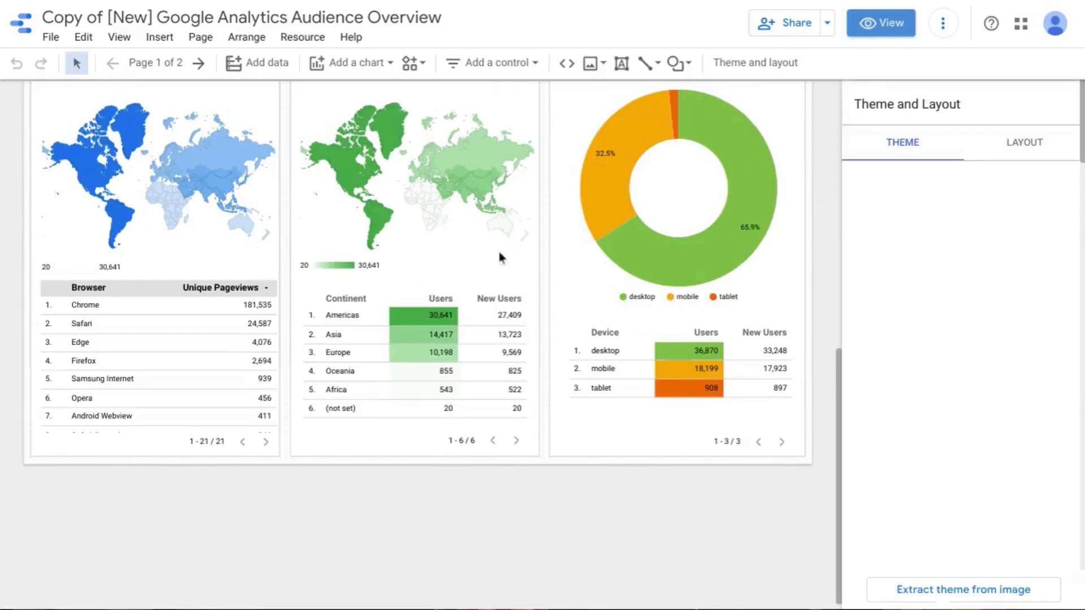
left_click(166, 215)
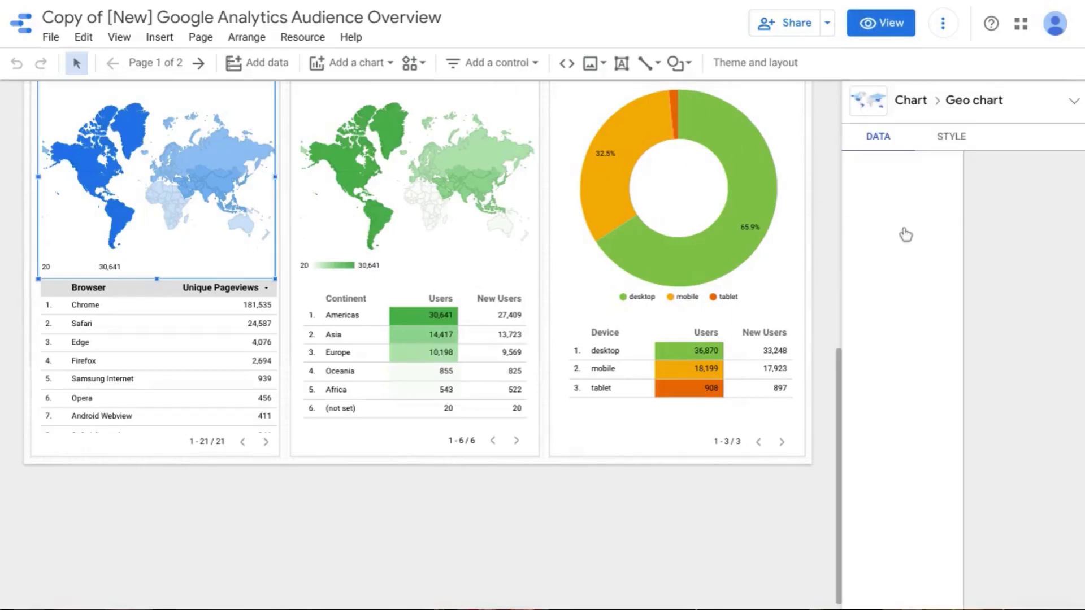
scroll(211, 342, "up", 2)
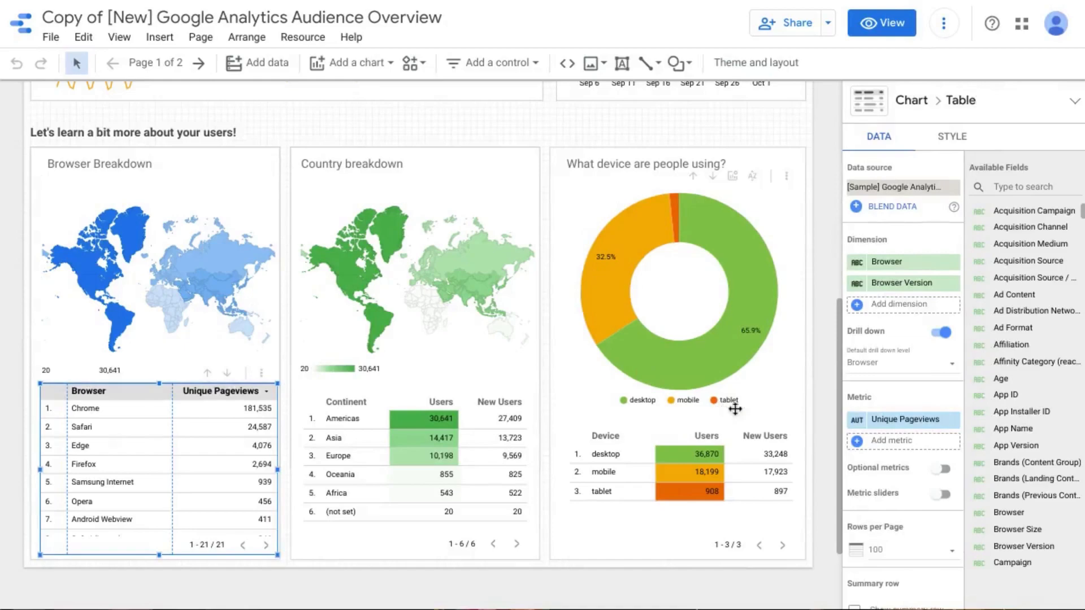
left_click(895, 367)
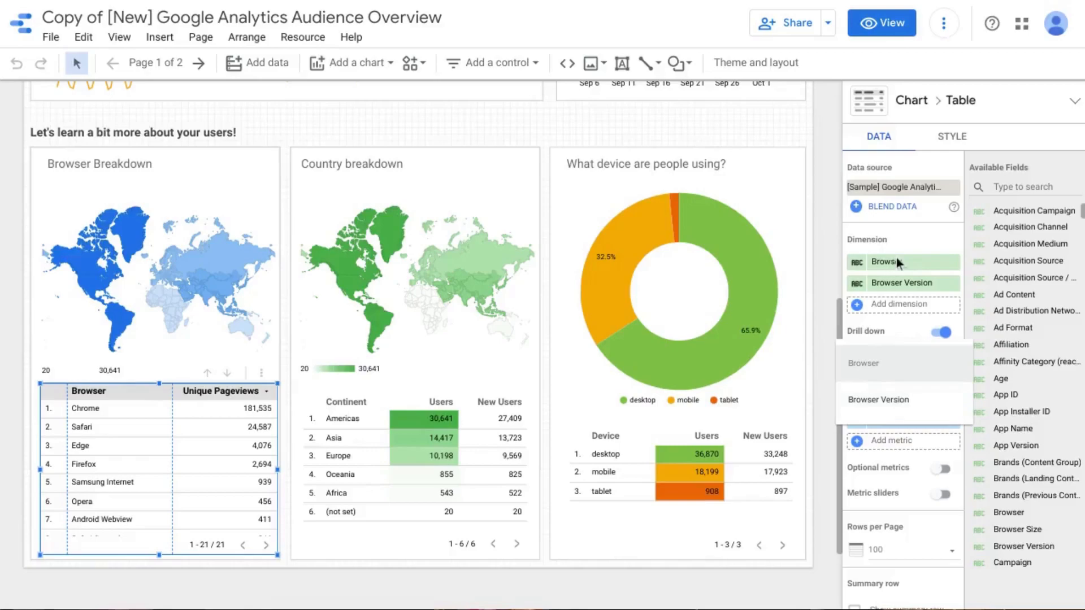
Set the Browser Breakdown map's default drill-down level to Country and switch the report to view mode
left_click(165, 237)
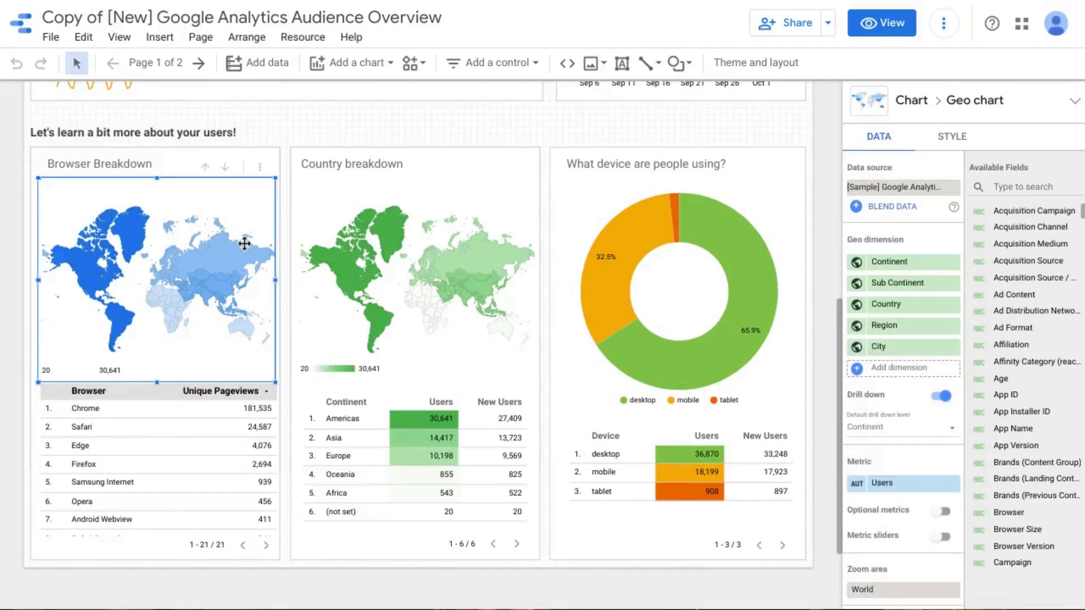
left_click(898, 432)
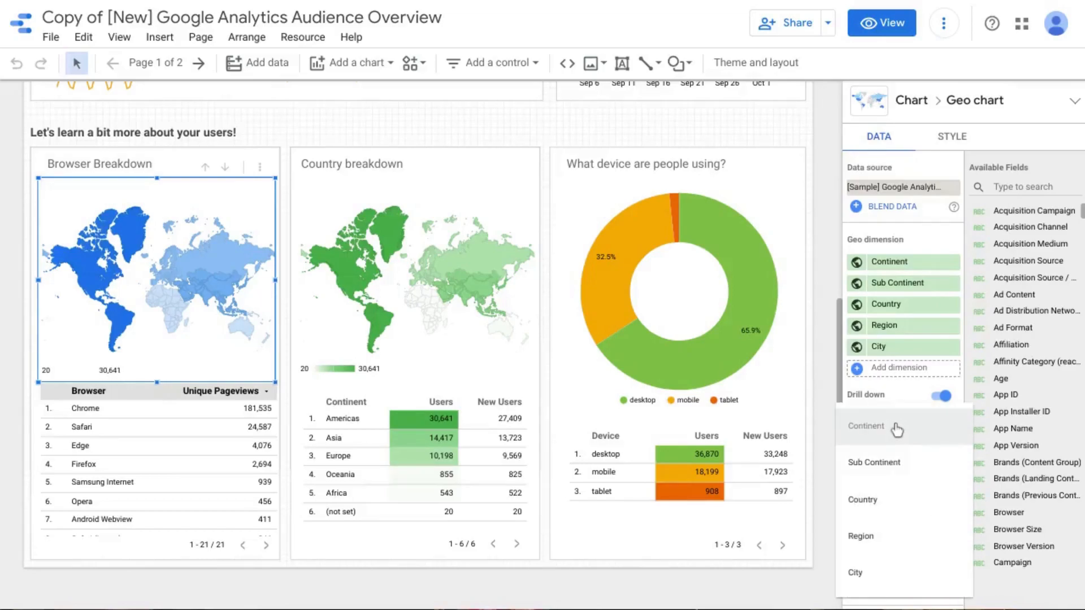
left_click(892, 501)
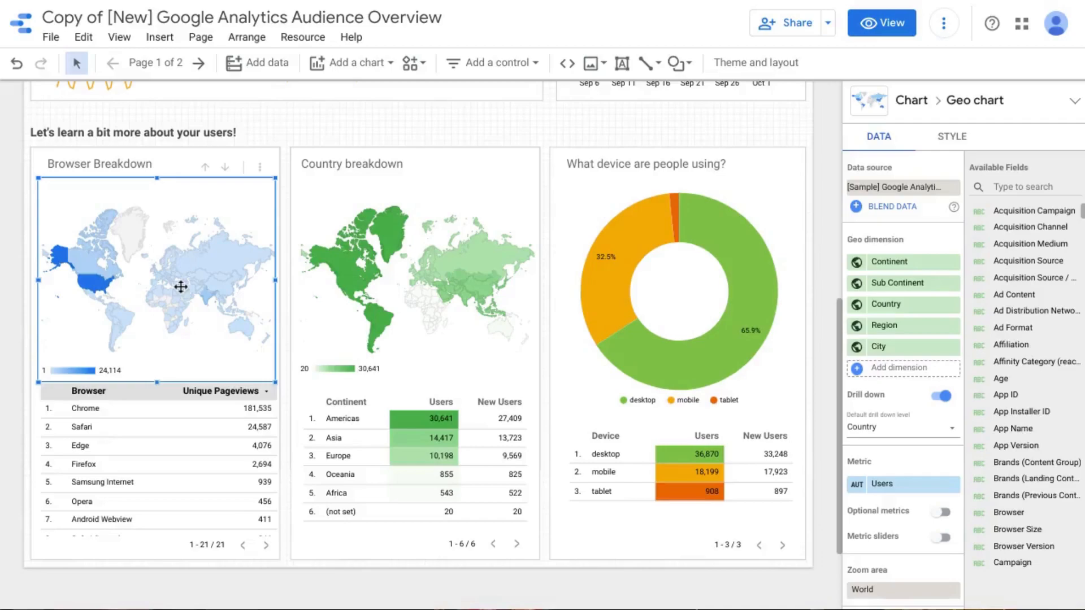
left_click(882, 27)
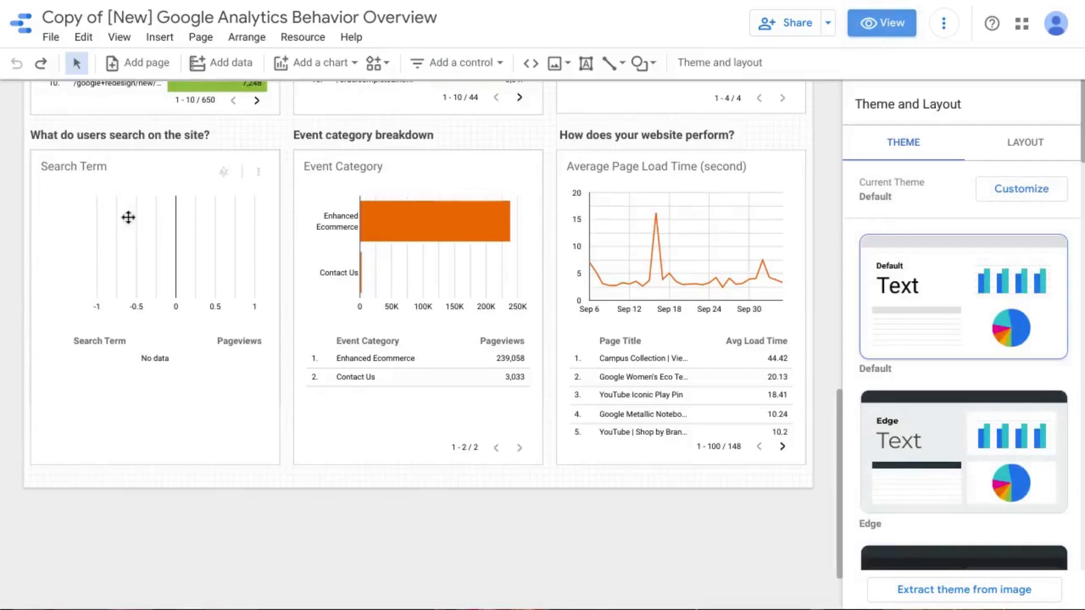
In the Behavior Overview report, replace the heading above the Search Term chart with "How do your users arrive on your website?"
left_click(107, 227)
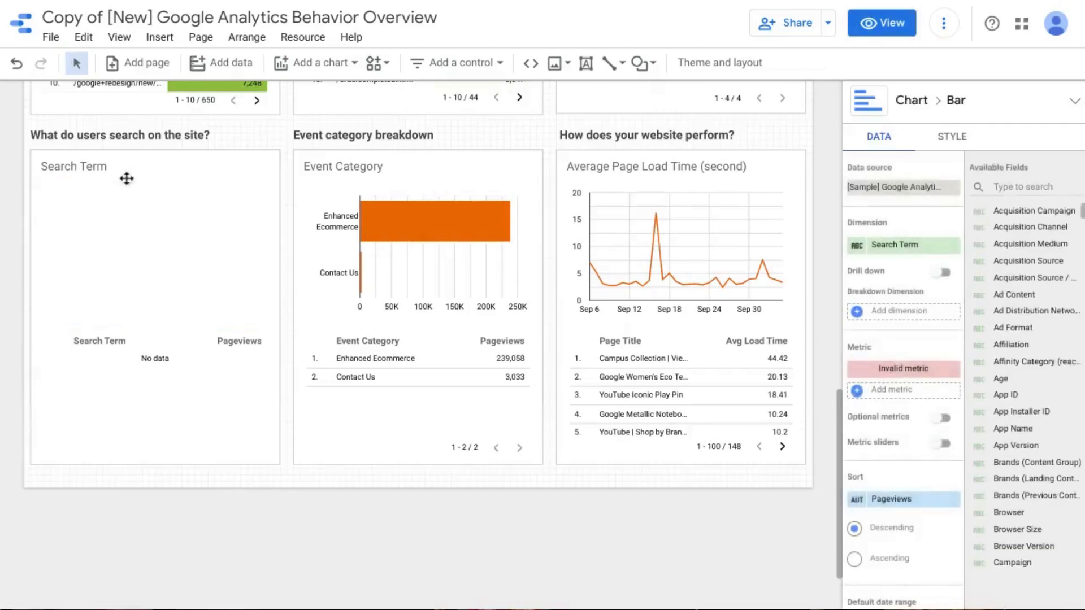
left_click(116, 146)
left_click(115, 141)
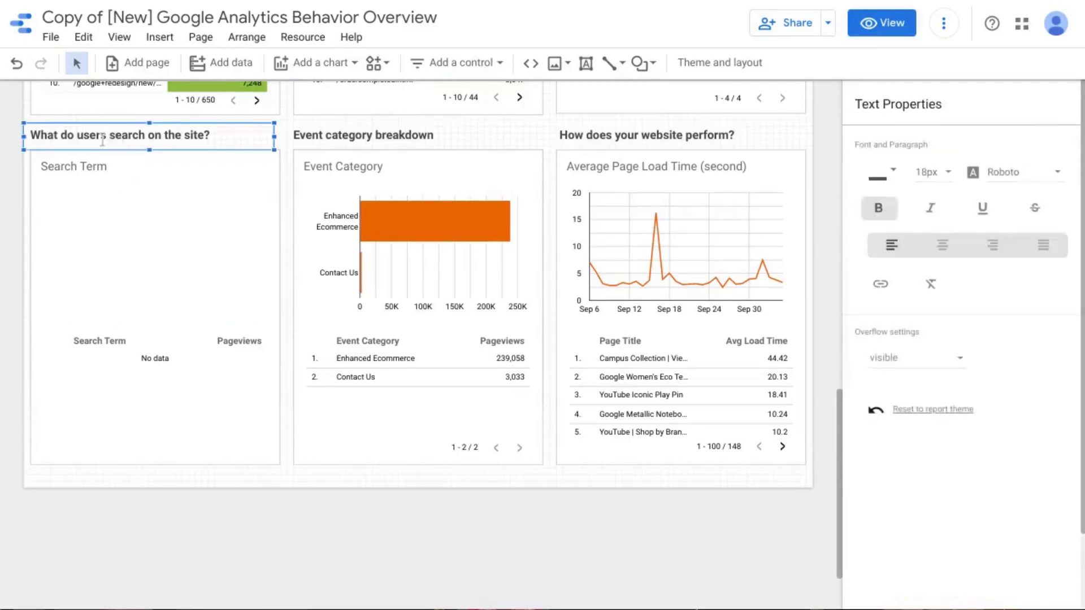
double_click(103, 138)
triple_click(103, 138)
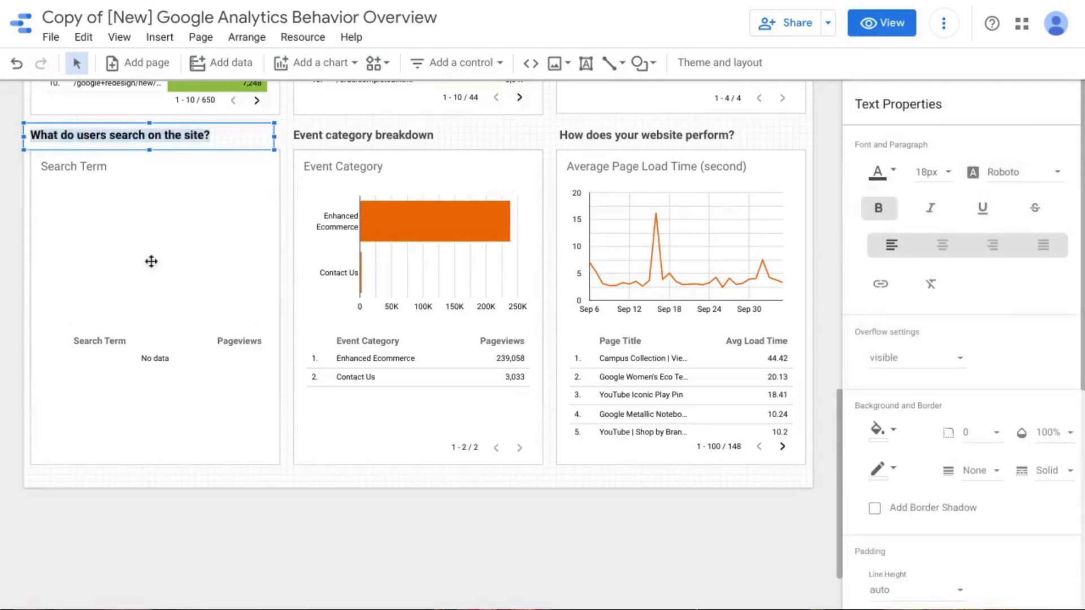
type("Ho")
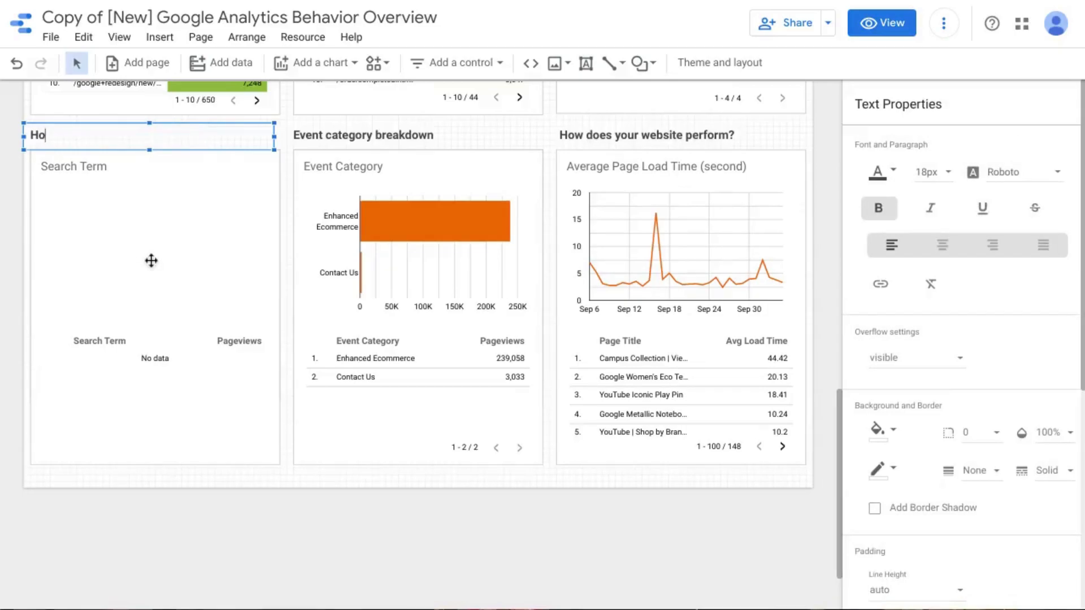
type("w do your users arrive on y")
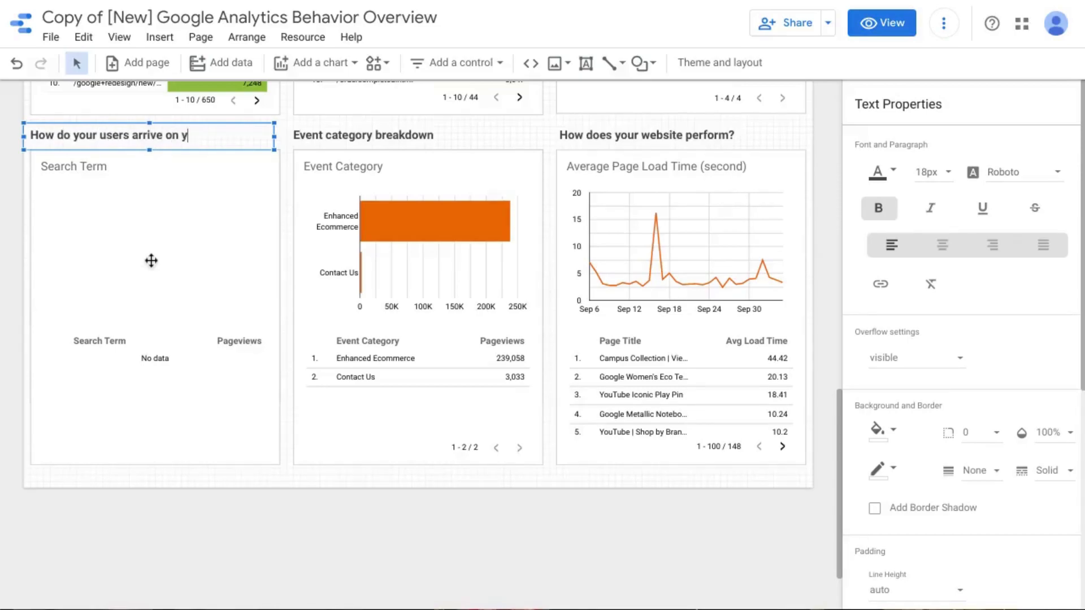
type("our website?")
Replace the Search Term dimension of the table under "How do your users arrive on your website?" with Campaign
left_click(147, 355)
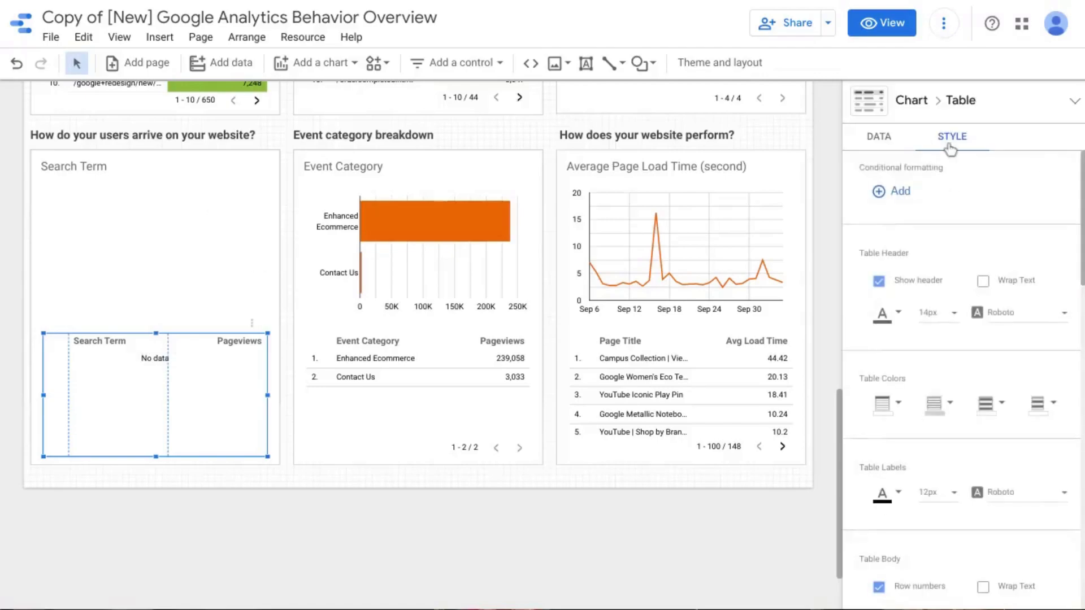
left_click(880, 138)
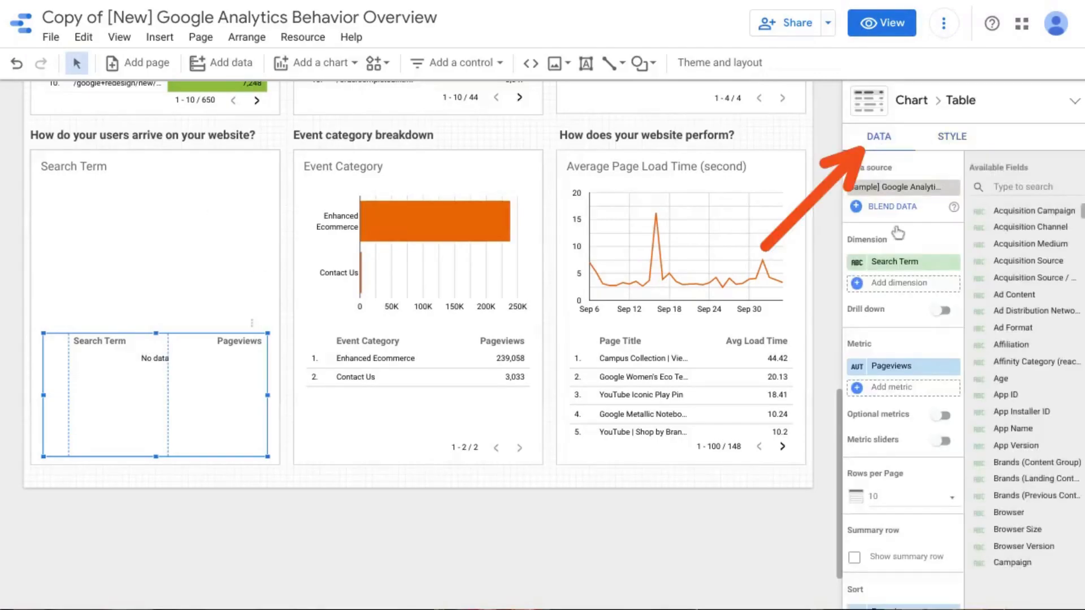
left_click(893, 266)
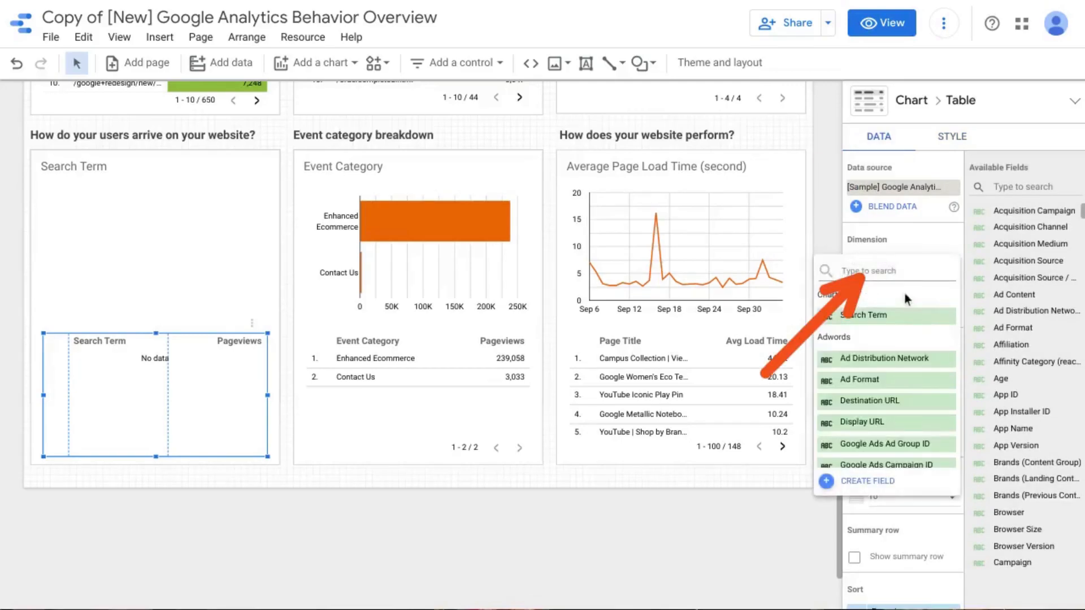
type("campaign")
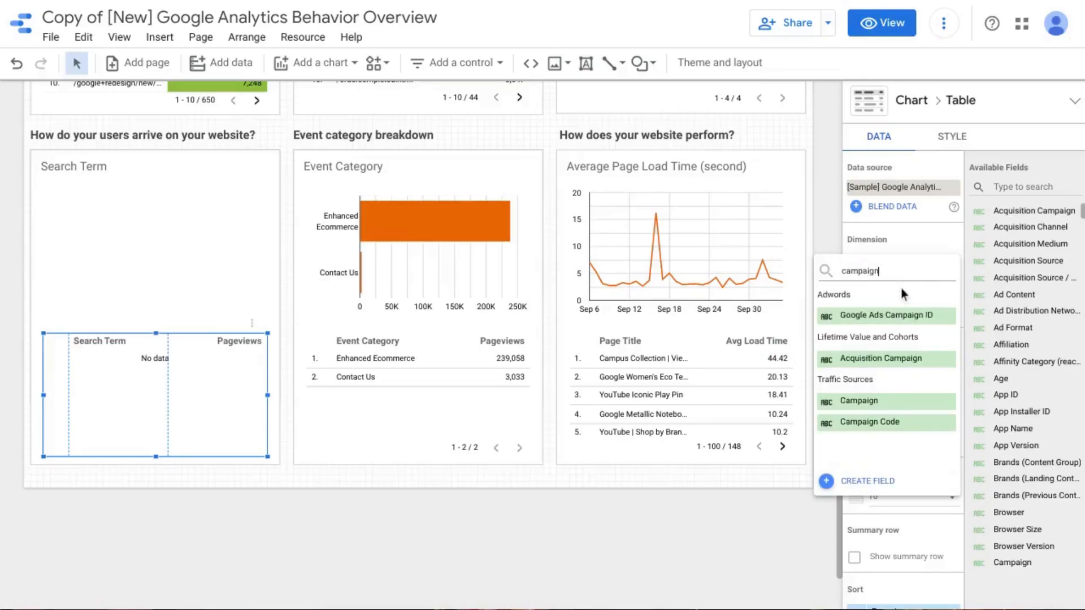
left_click(862, 402)
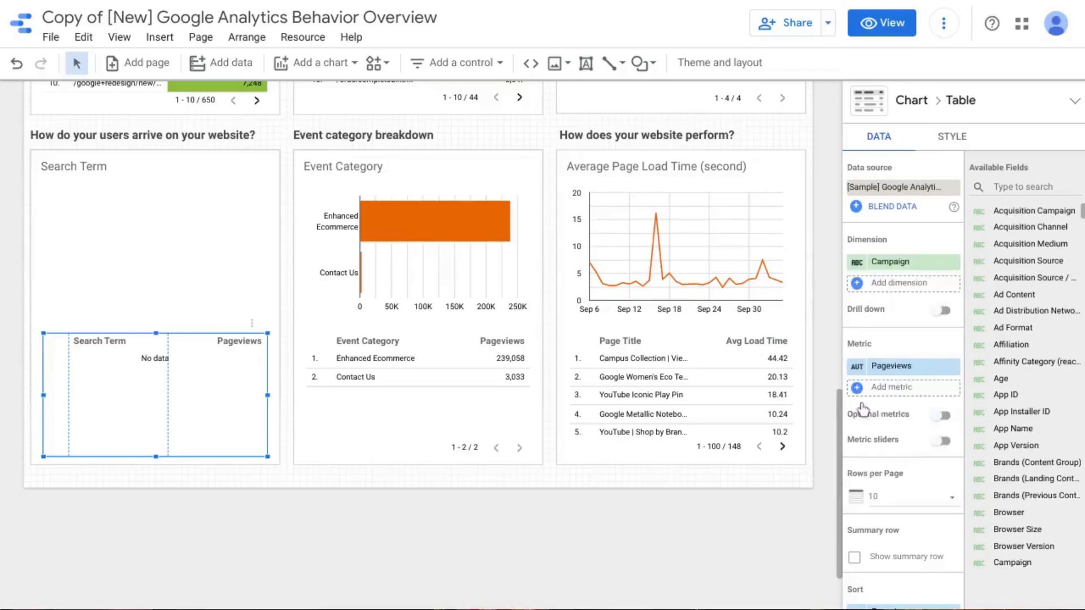
Enable drill down on the campaign table and add Default Channel Grouping and Source as further dimensions
left_click(943, 313)
left_click(902, 283)
type("default")
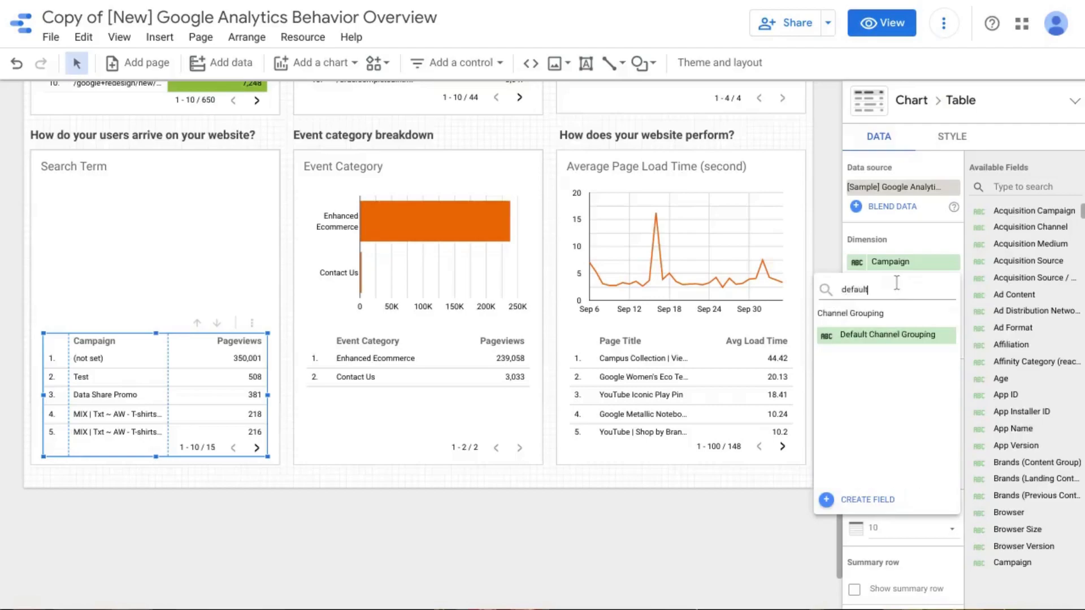
left_click(896, 336)
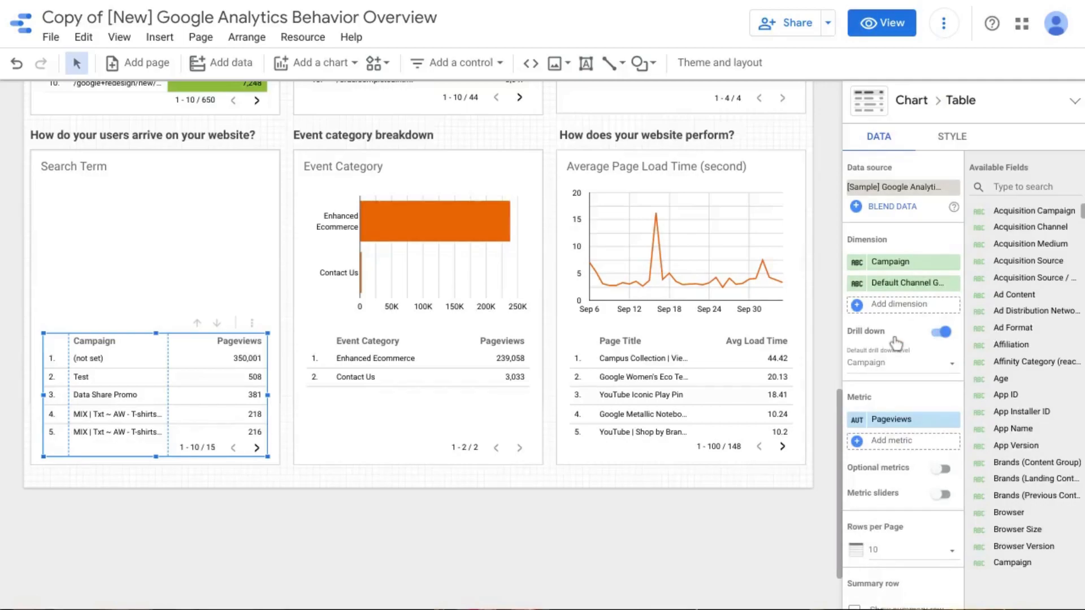
left_click(894, 308)
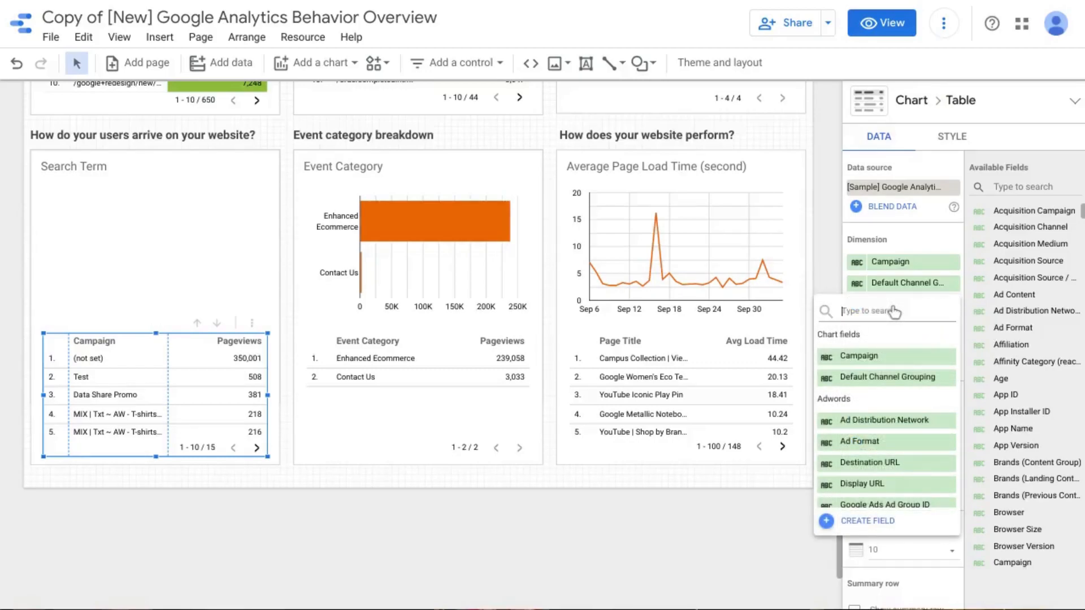
type("source")
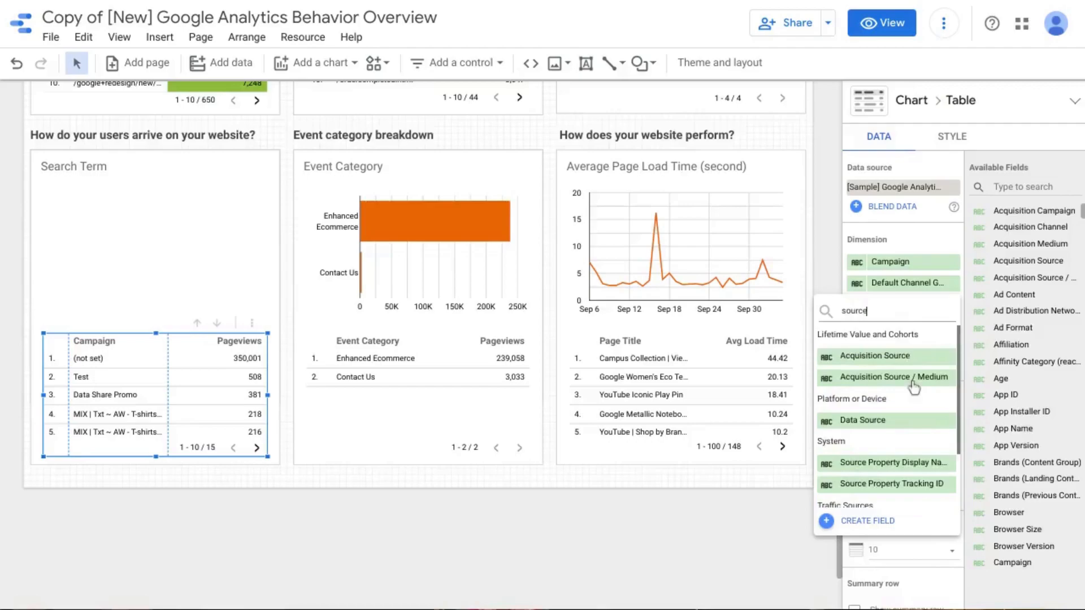
scroll(880, 446, "down", 1)
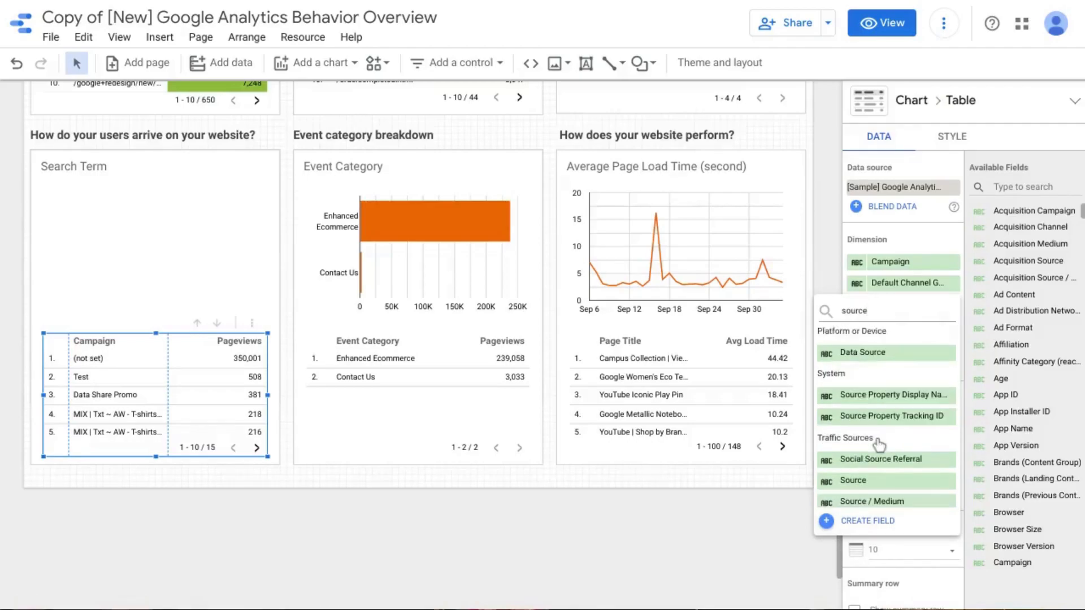
left_click(873, 483)
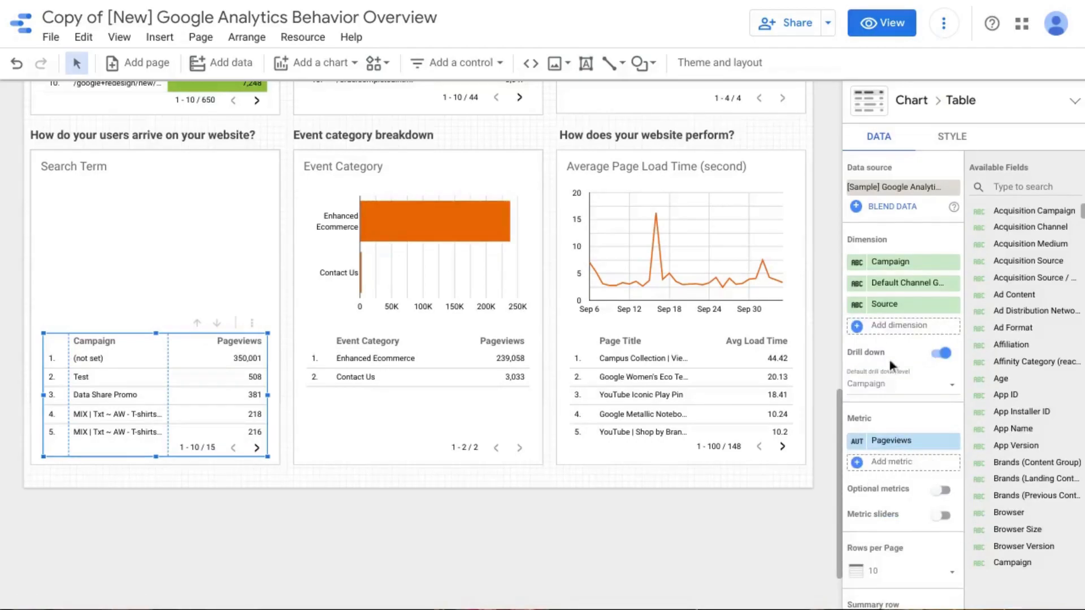
Replace the campaign table's Pageviews metric with Unique Pageviews
left_click(902, 444)
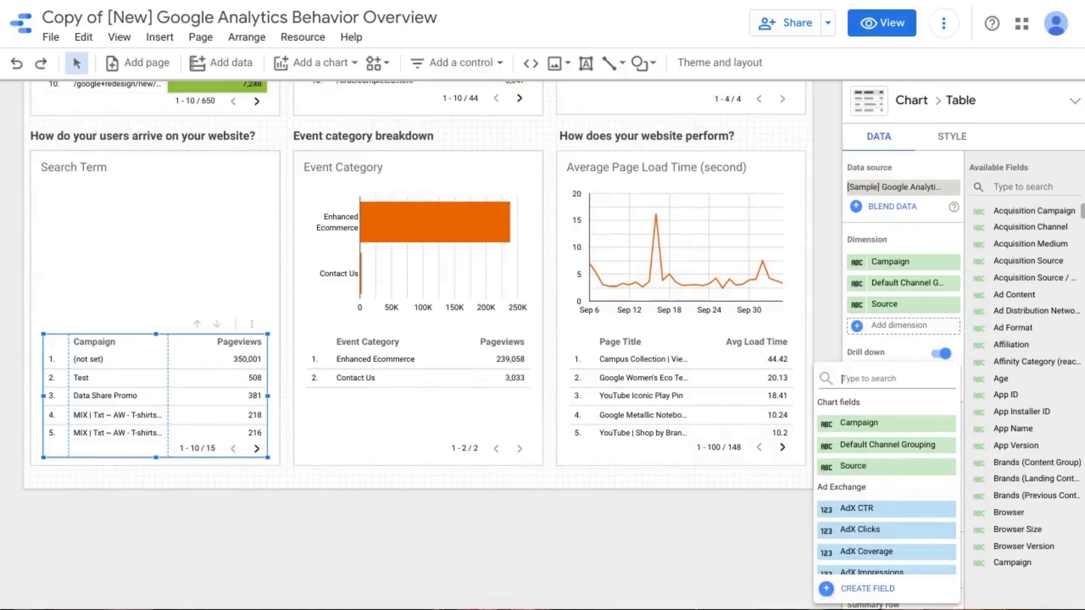
type("unique")
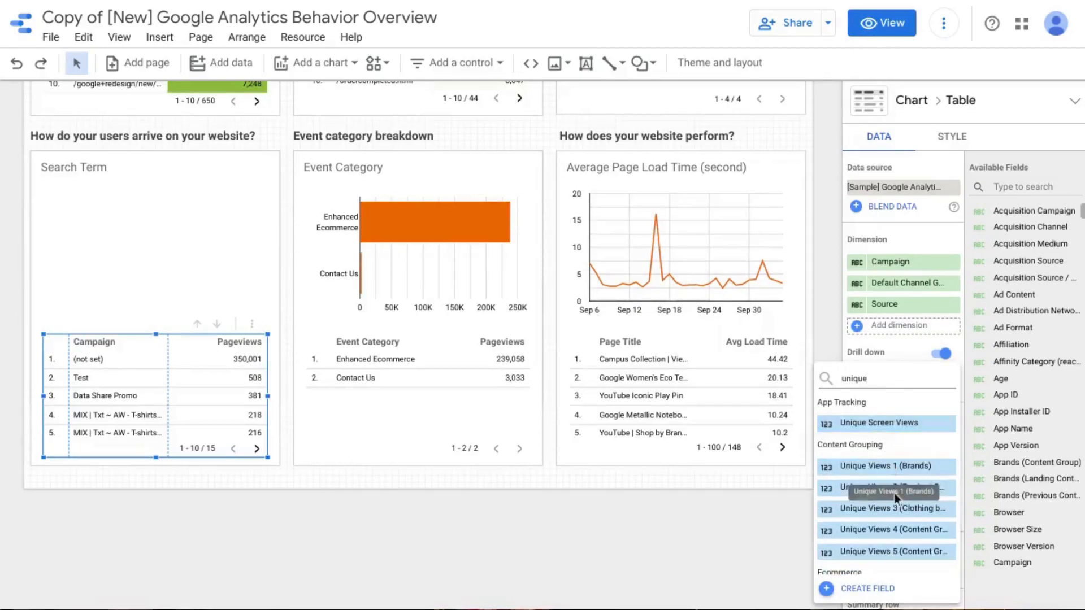
scroll(887, 521, "down", 2)
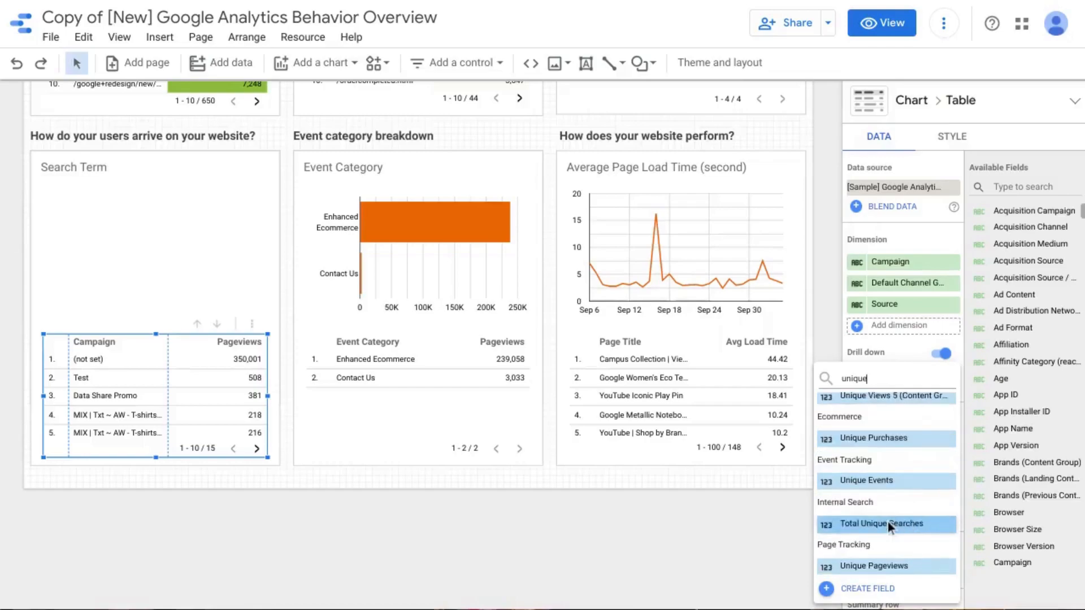
scroll(885, 485, "down", 2)
left_click(885, 479)
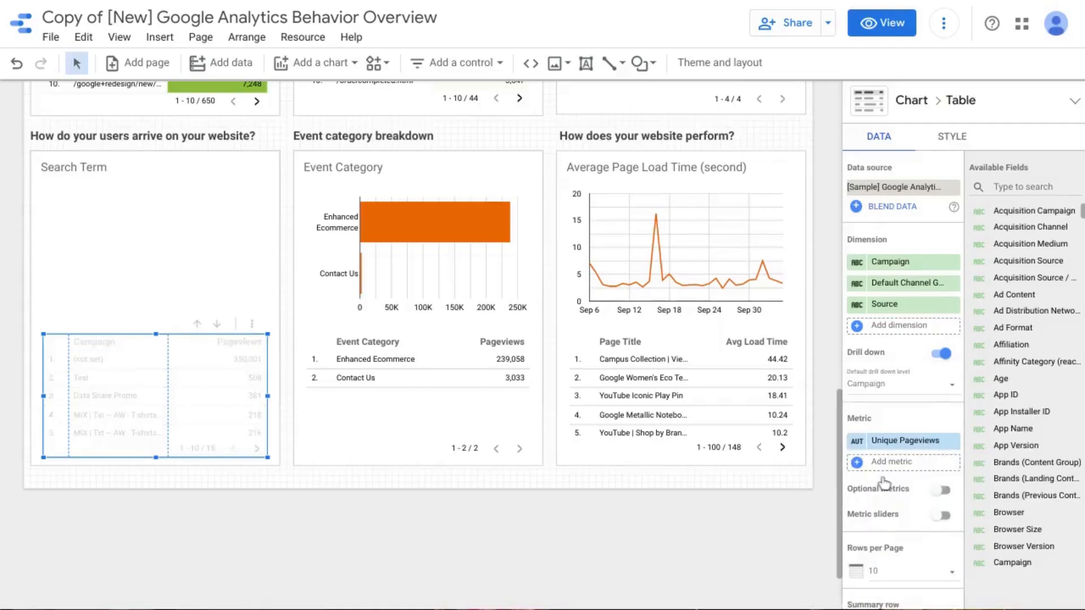
Add Landing Page as the fourth drill-down dimension of the campaign table
left_click(901, 327)
type("landing")
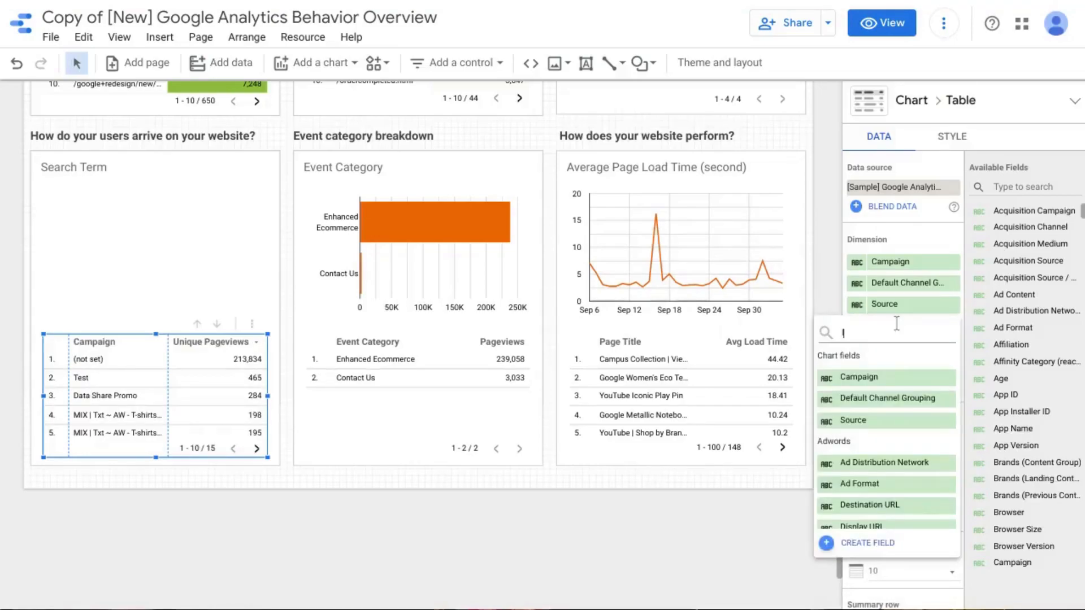
type(" page")
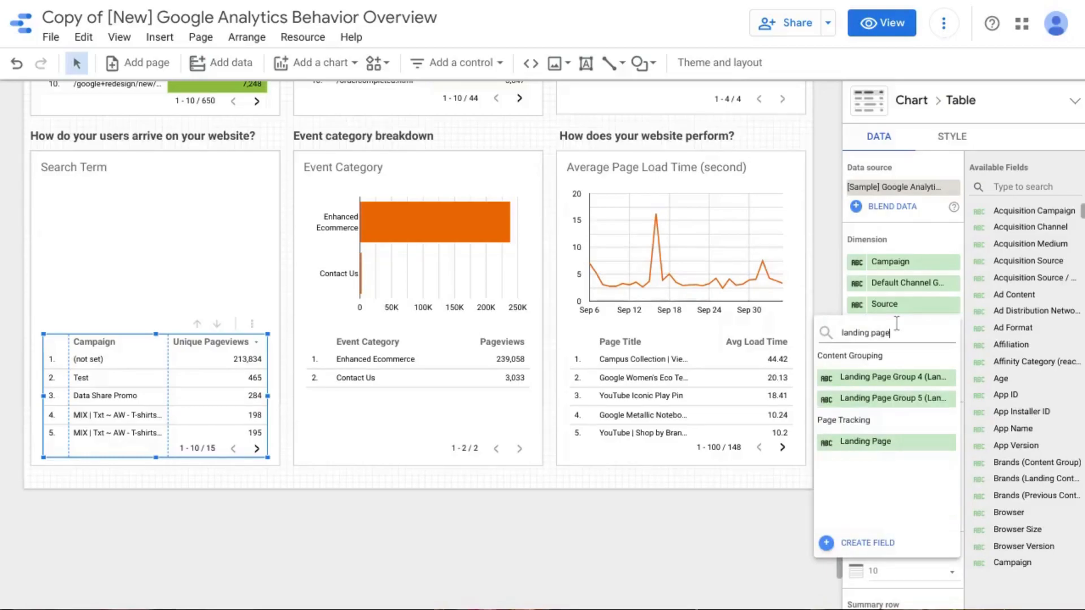
left_click(900, 442)
Resize the campaign table and its Campaign column to fill the space below the title, and wrap the table header text
scroll(157, 291, "down", 1)
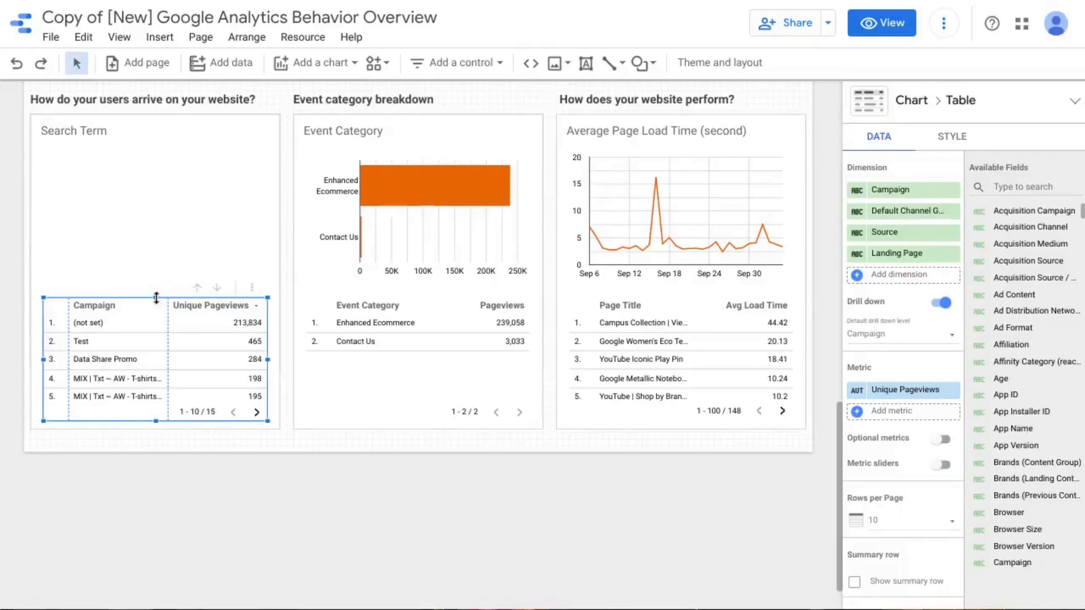
left_click_drag(157, 273, 165, 163)
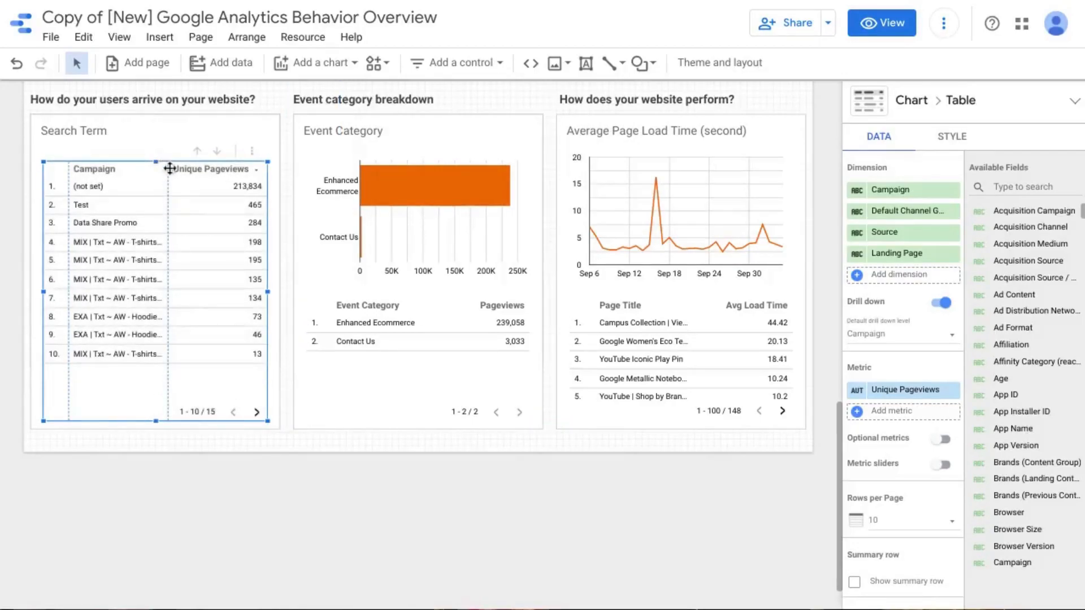
left_click_drag(167, 208, 199, 212)
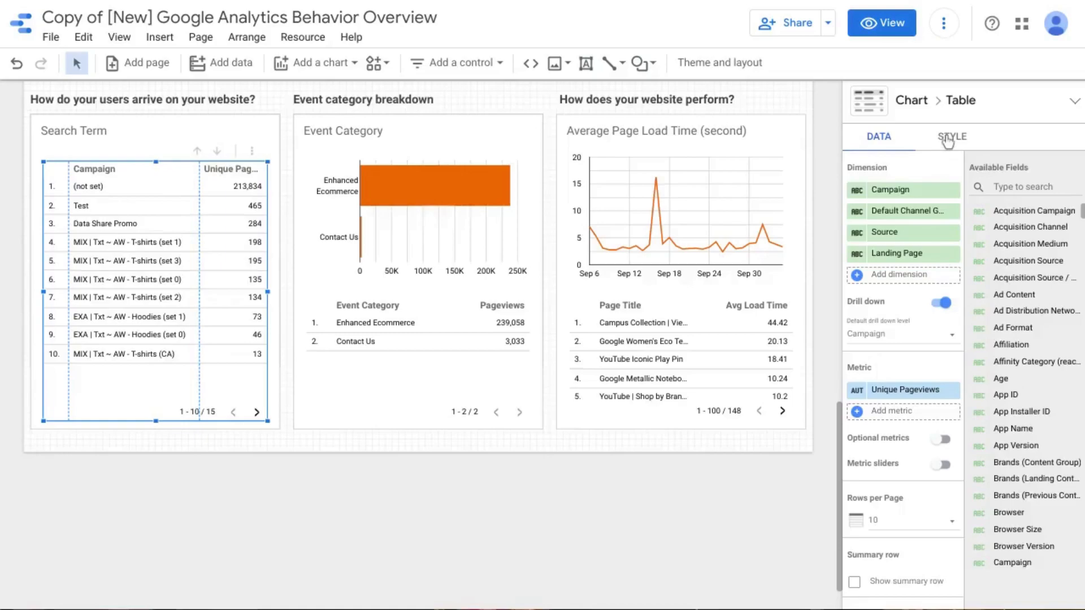
left_click(951, 137)
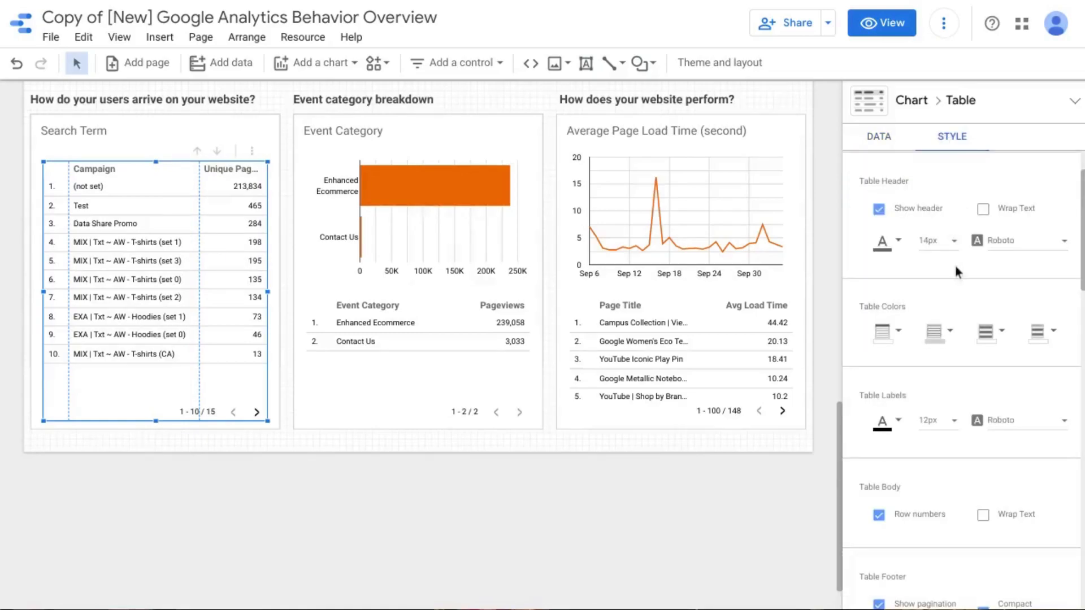
left_click(983, 214)
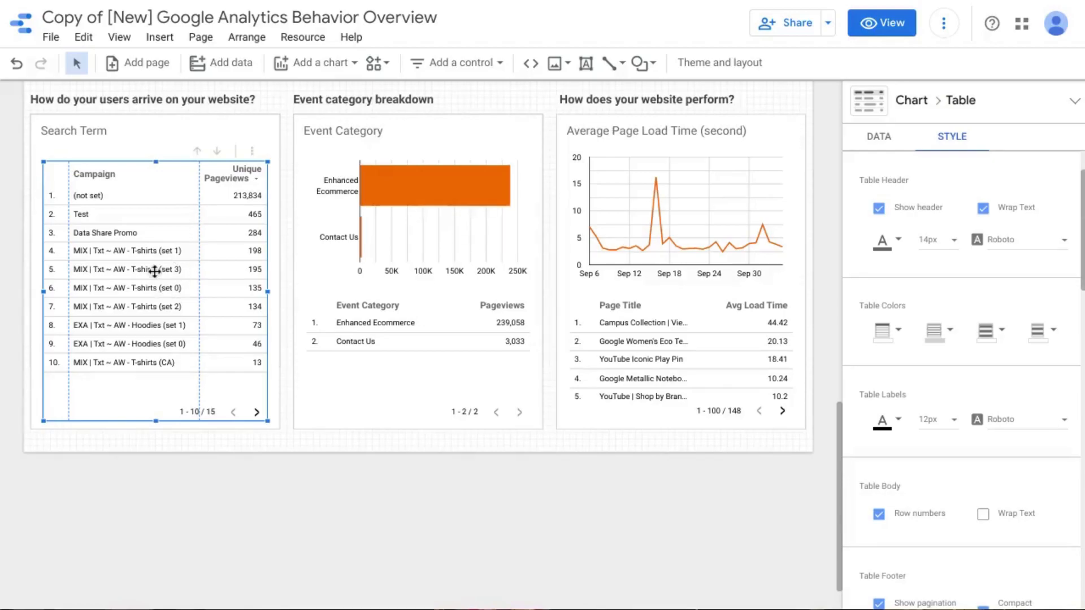
Change the "Search Term" title above the campaign table to "Campaign Breakdown" and switch the report to view mode
left_click(91, 125)
double_click(91, 126)
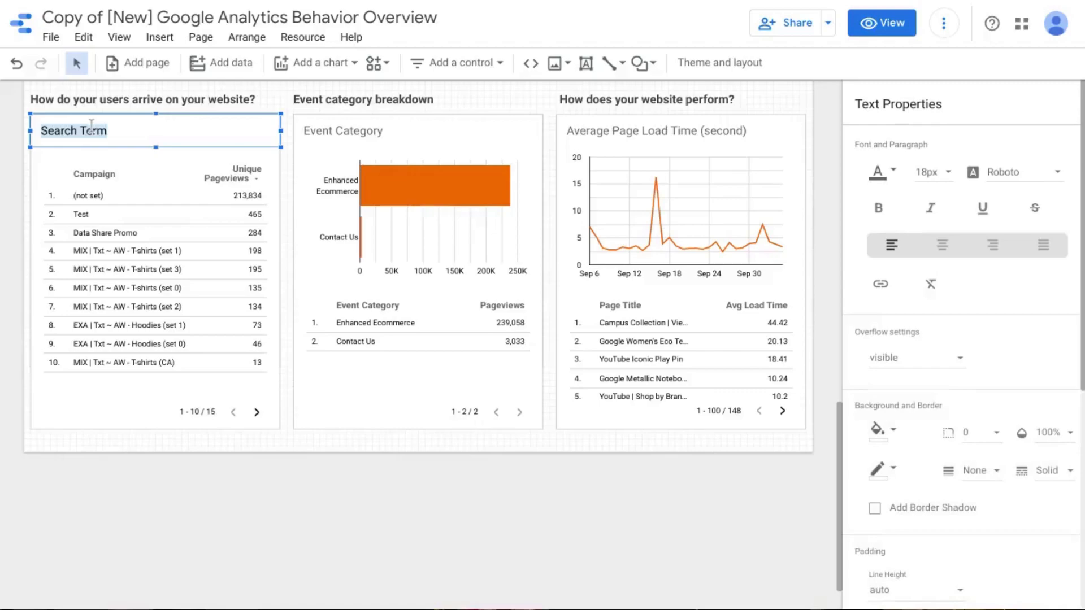
type("Campaign")
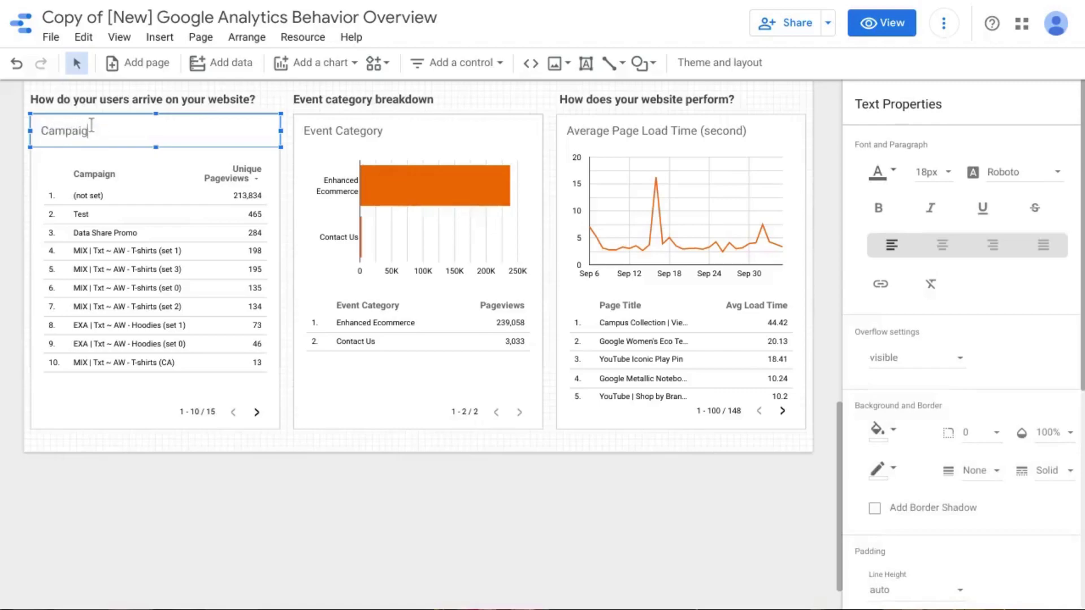
type(" Breakdown")
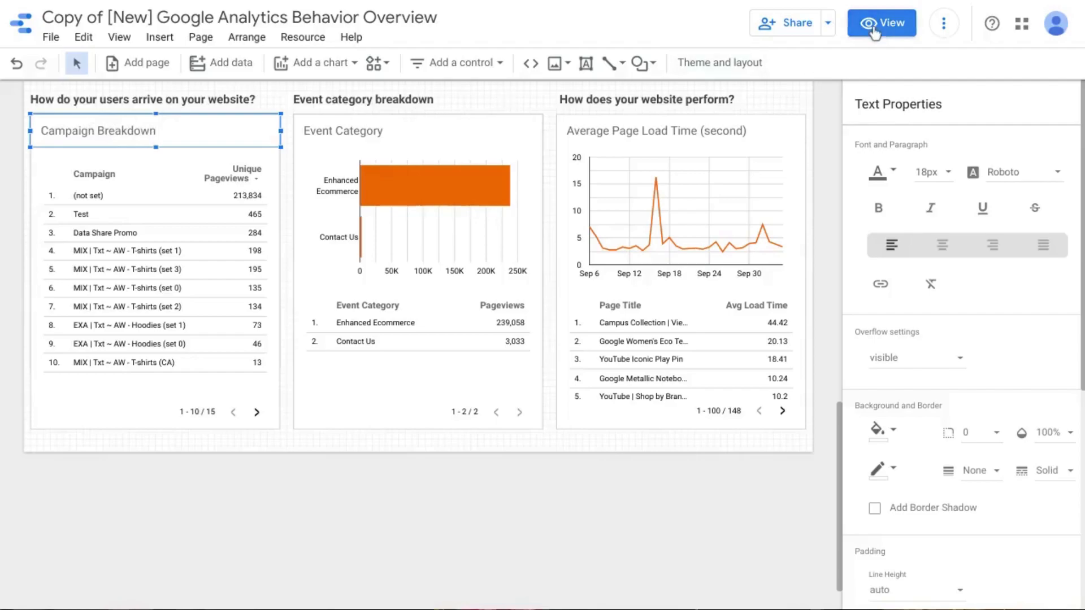
left_click(874, 29)
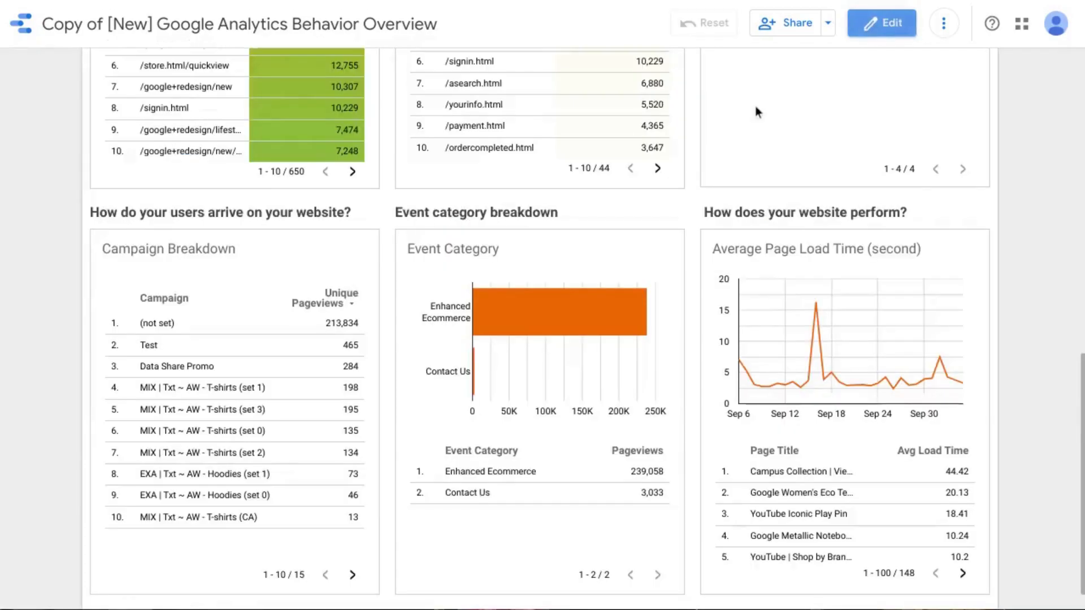
Drill down from the Data Share Promo campaign through Default Channel Grouping and Source to Landing Page in the Campaign Breakdown table
mouse_move(222, 332)
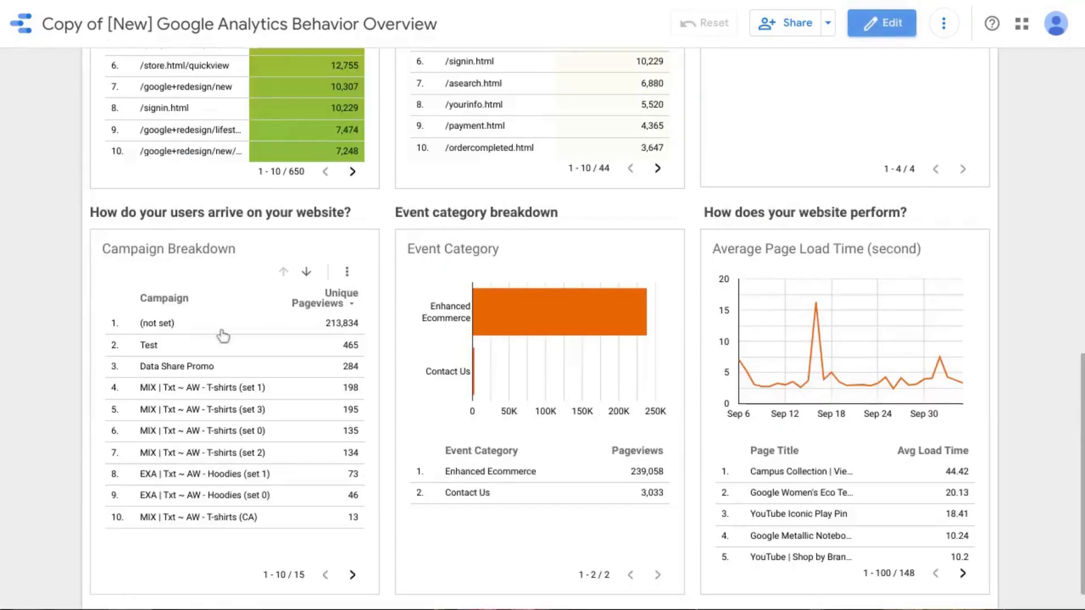
left_click(309, 273)
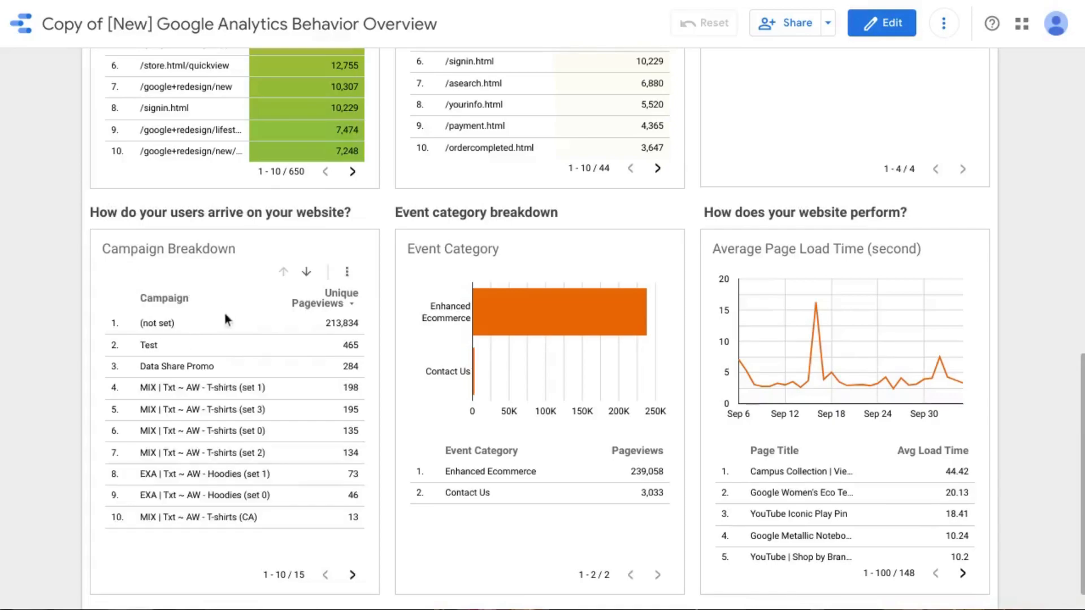
scroll(253, 396, "up", 1)
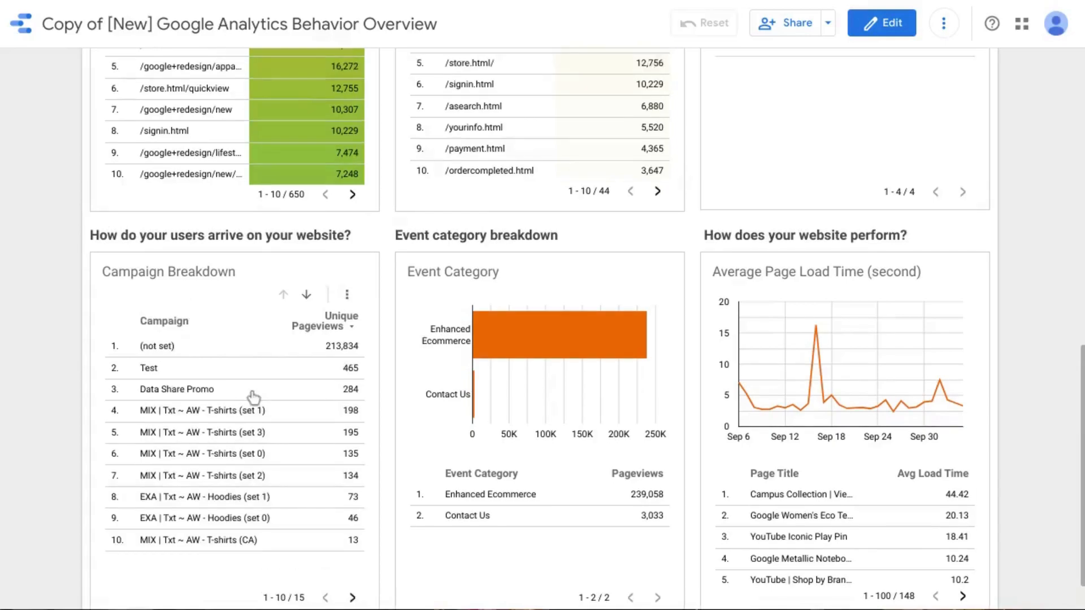
left_click(192, 396)
right_click(194, 393)
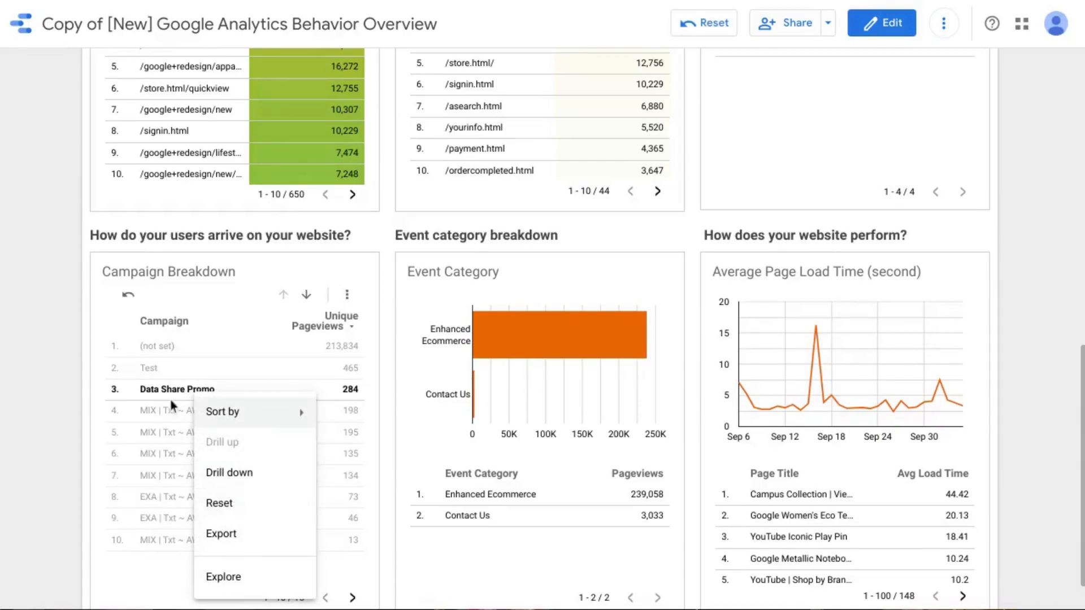
left_click(245, 473)
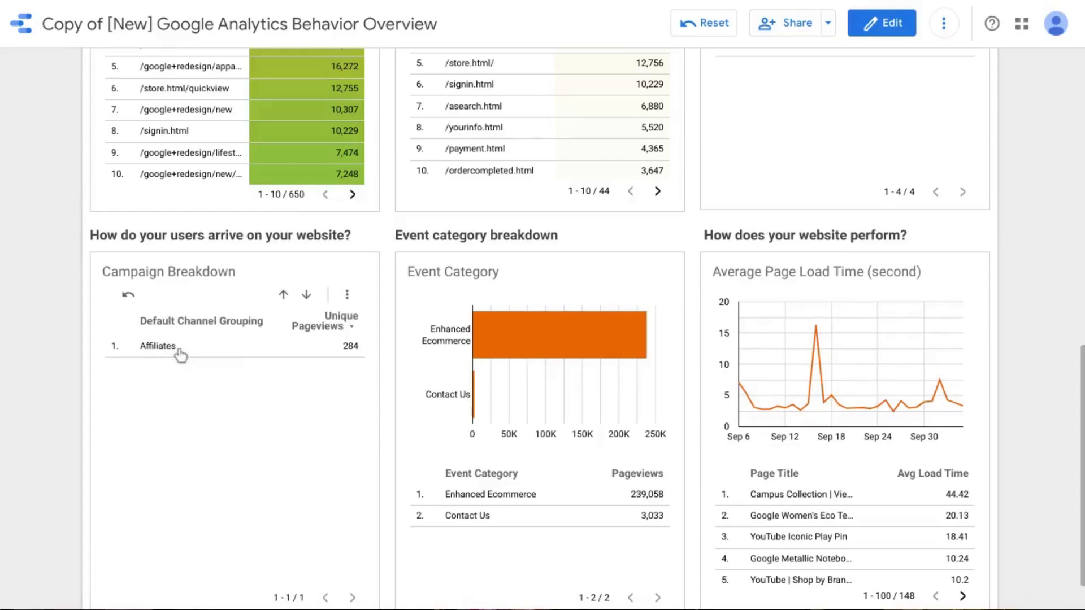
left_click(306, 295)
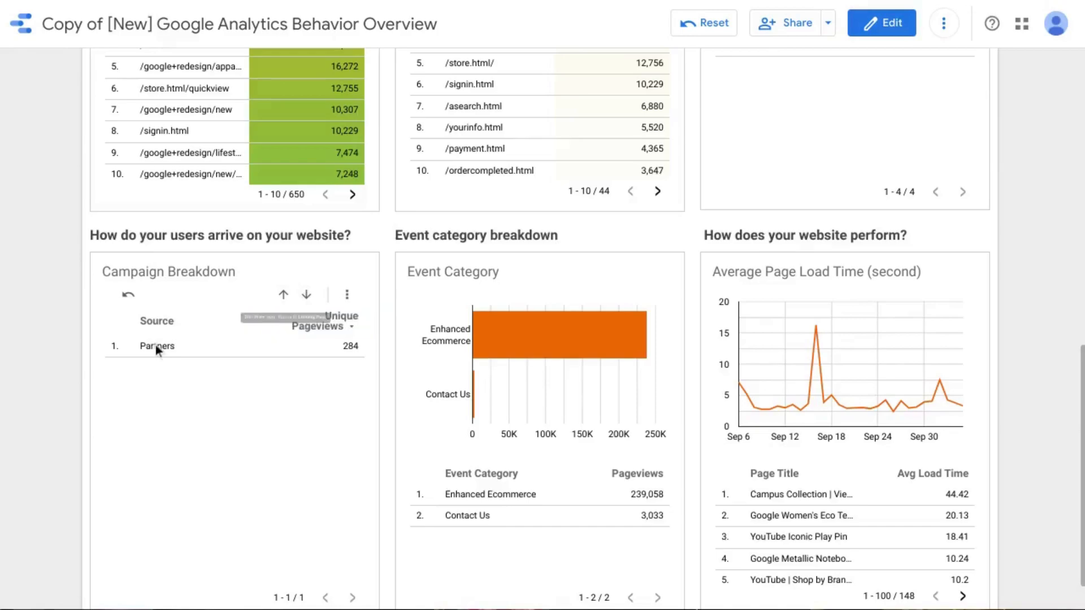
left_click(309, 298)
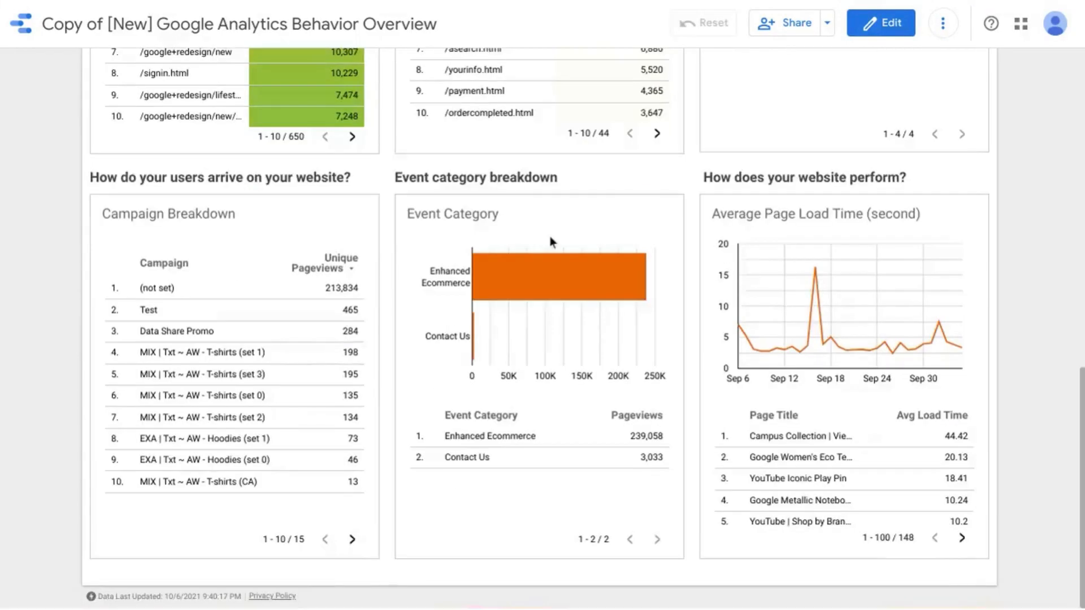
Drill down from /google+redesign/ to Page path level 2 in the table under "Most popular pages with title breakdown"
mouse_move(598, 259)
scroll(559, 372, "up", 1)
scroll(559, 372, "up", 4)
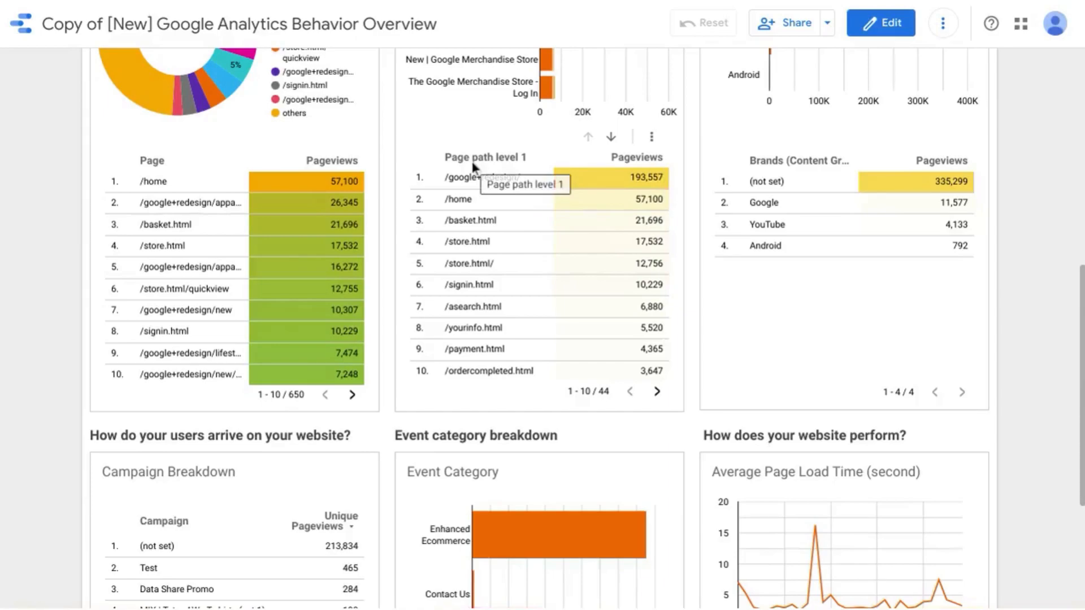
scroll(472, 163, "up", 1)
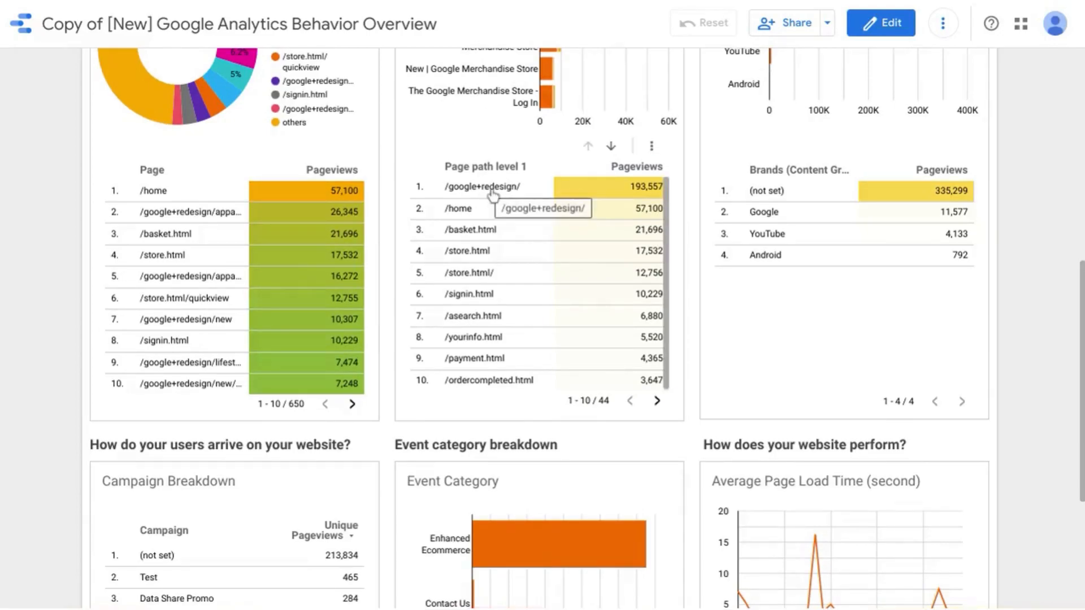
right_click(493, 193)
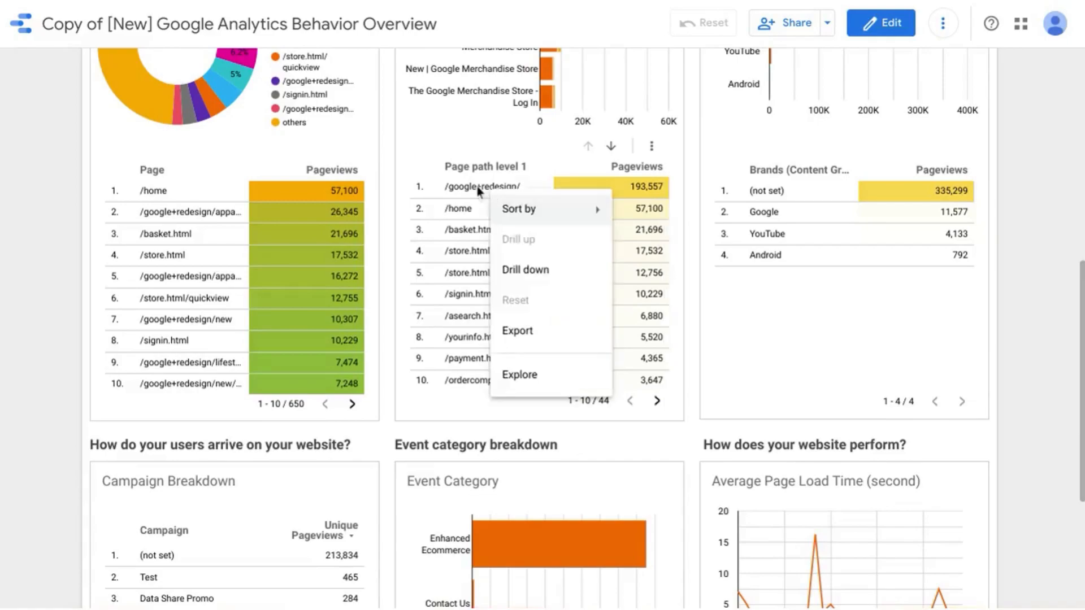
left_click(478, 191)
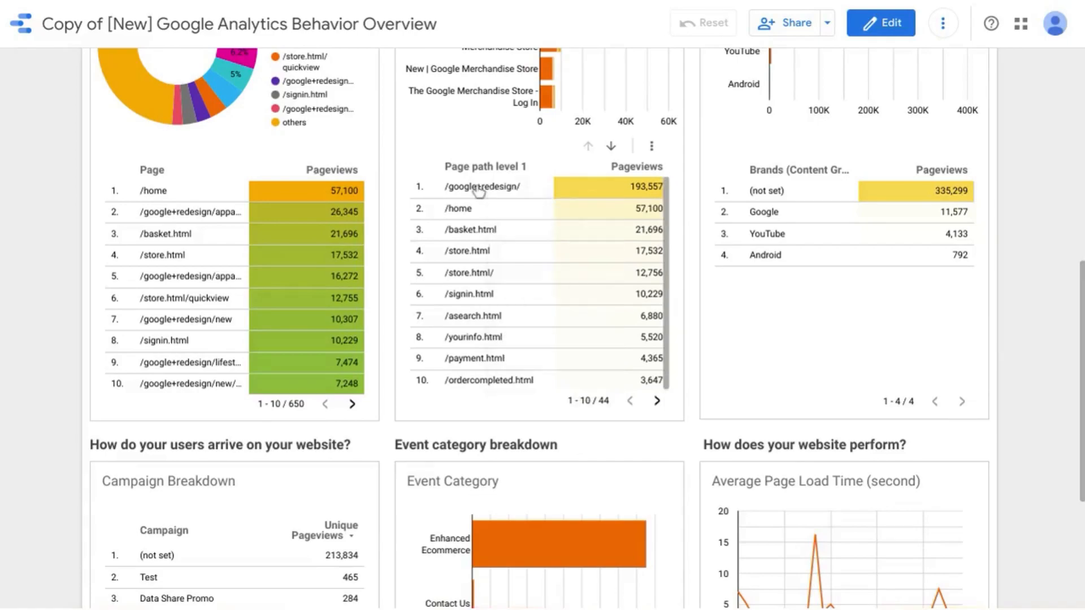
left_click(612, 148)
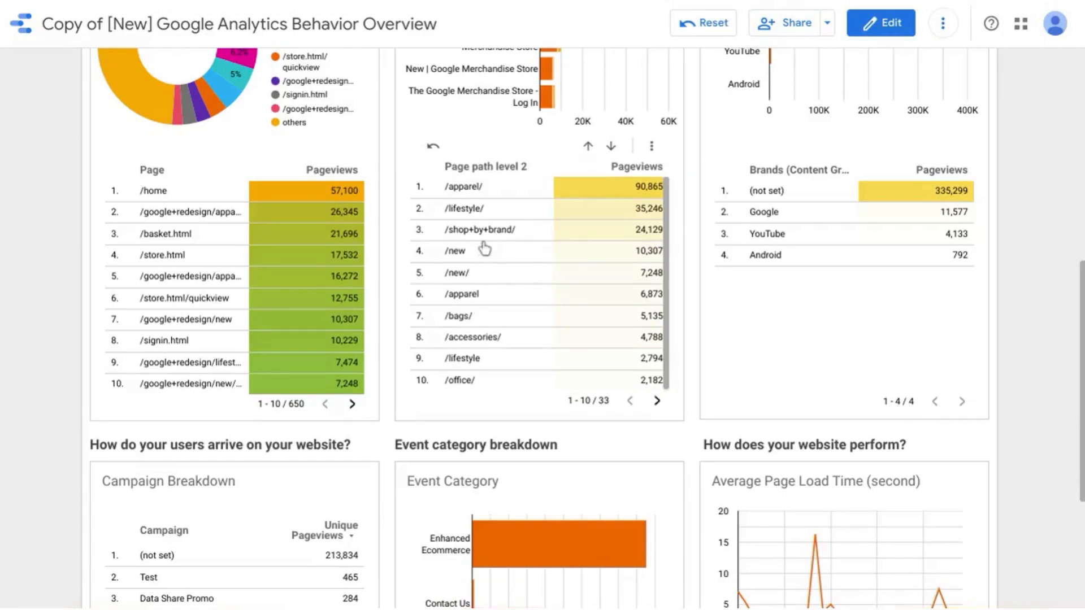
Drill down from /apparel/ to the next page path level in the same table
left_click(482, 194)
right_click(467, 191)
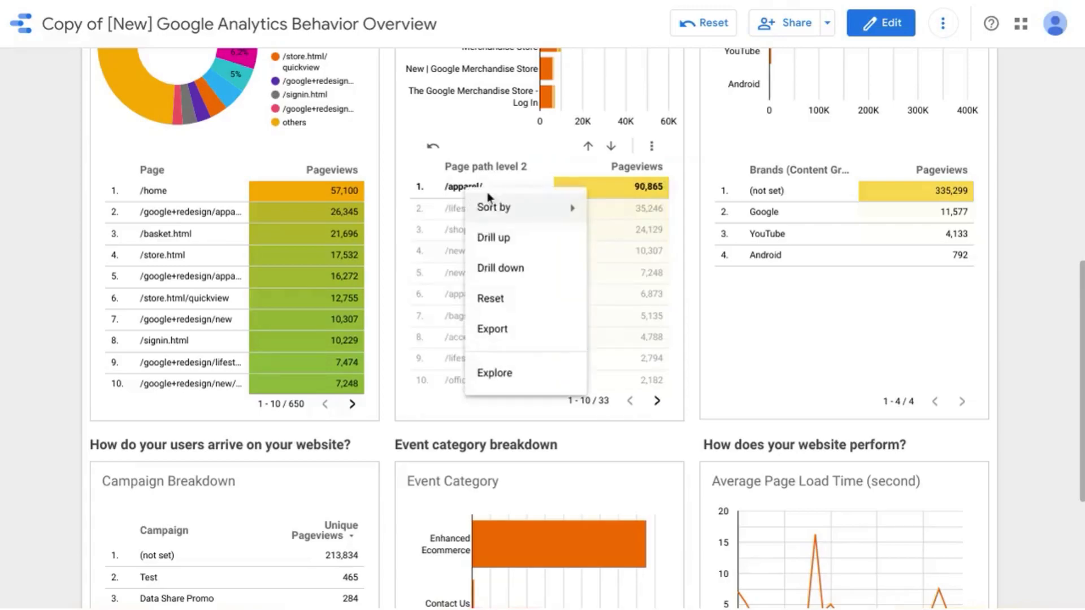
left_click(508, 261)
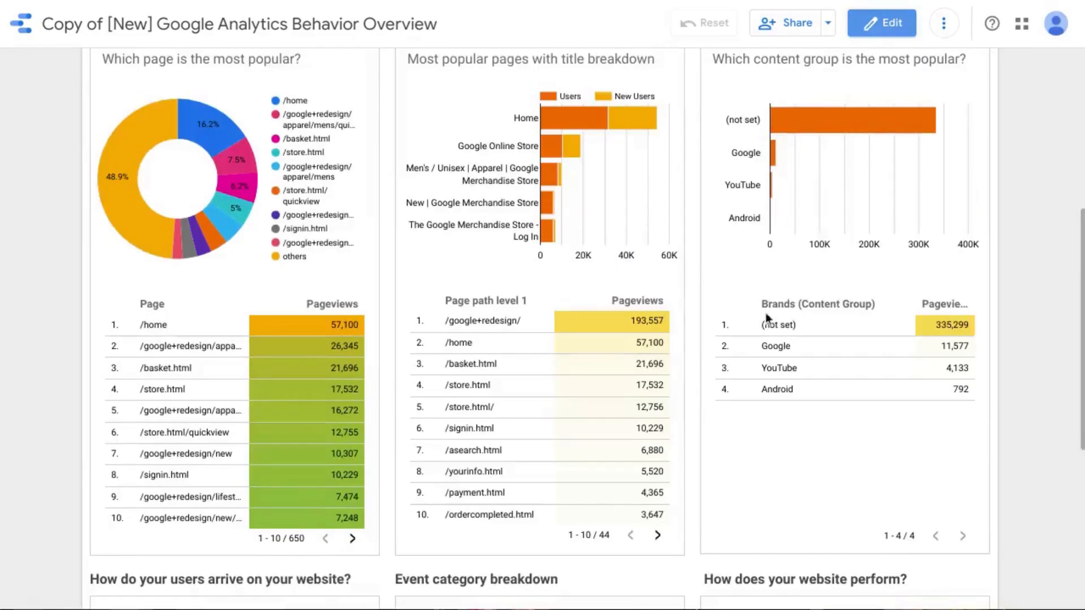
Switch the report to edit mode and replace the content group table's Brands dimension with Product Category (Enhanced Ecommerce)
mouse_move(765, 313)
left_click(885, 23)
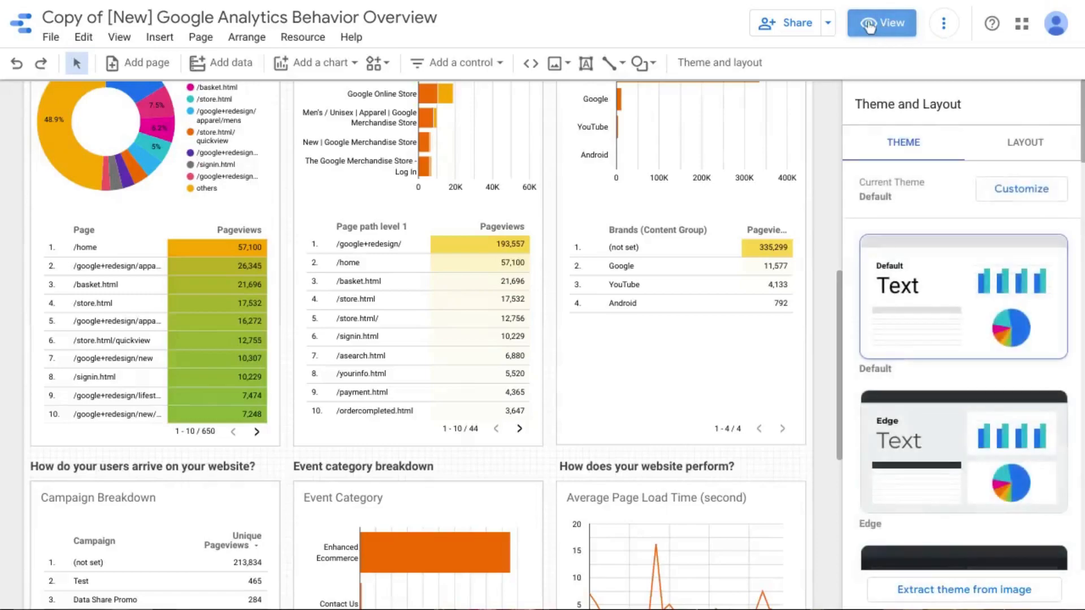
left_click(664, 276)
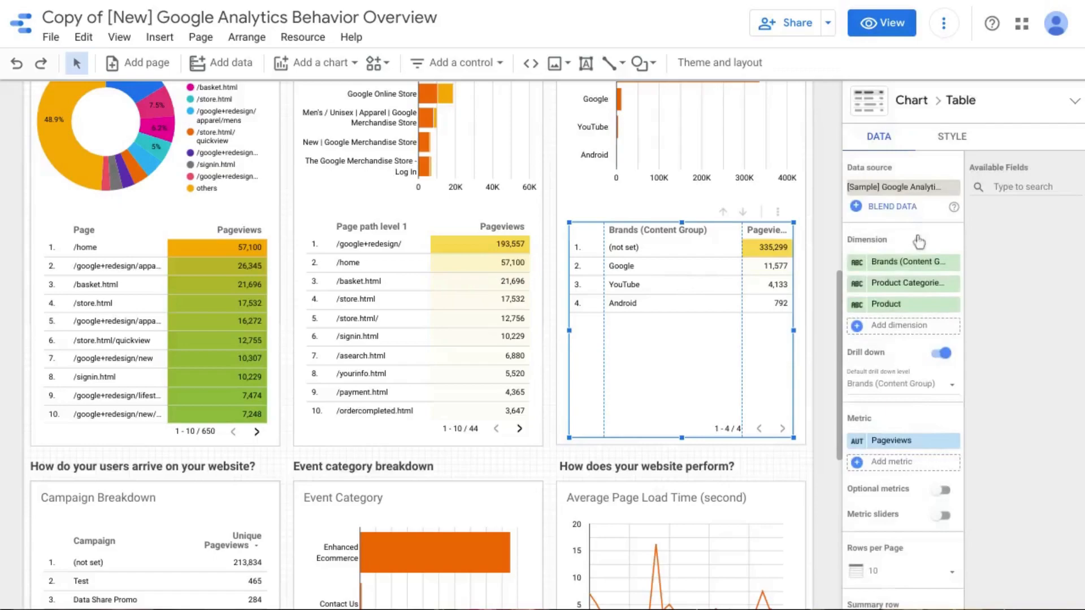
left_click(895, 266)
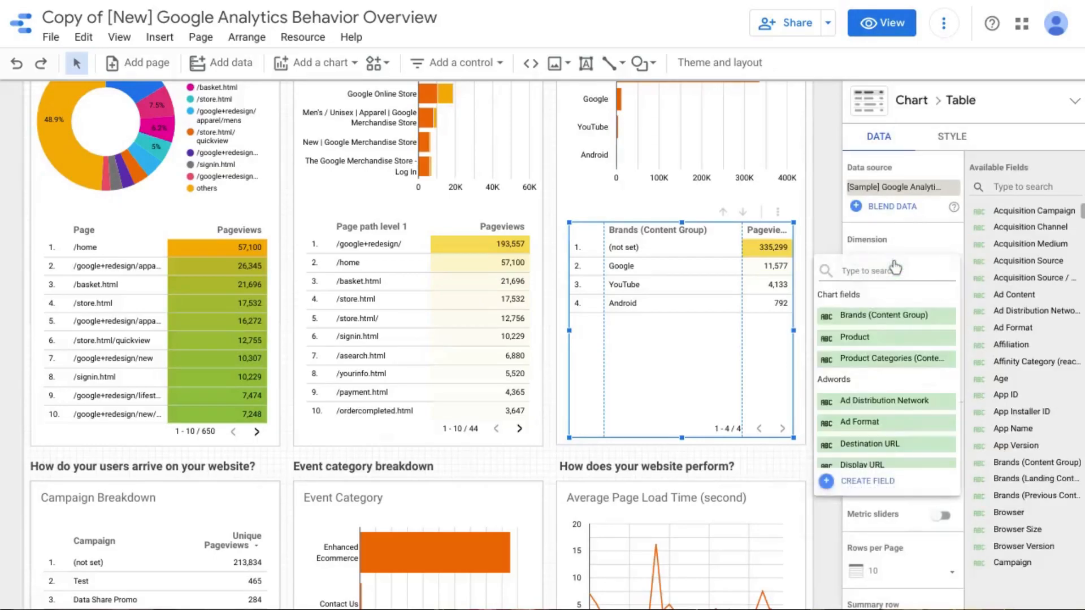
type("pro")
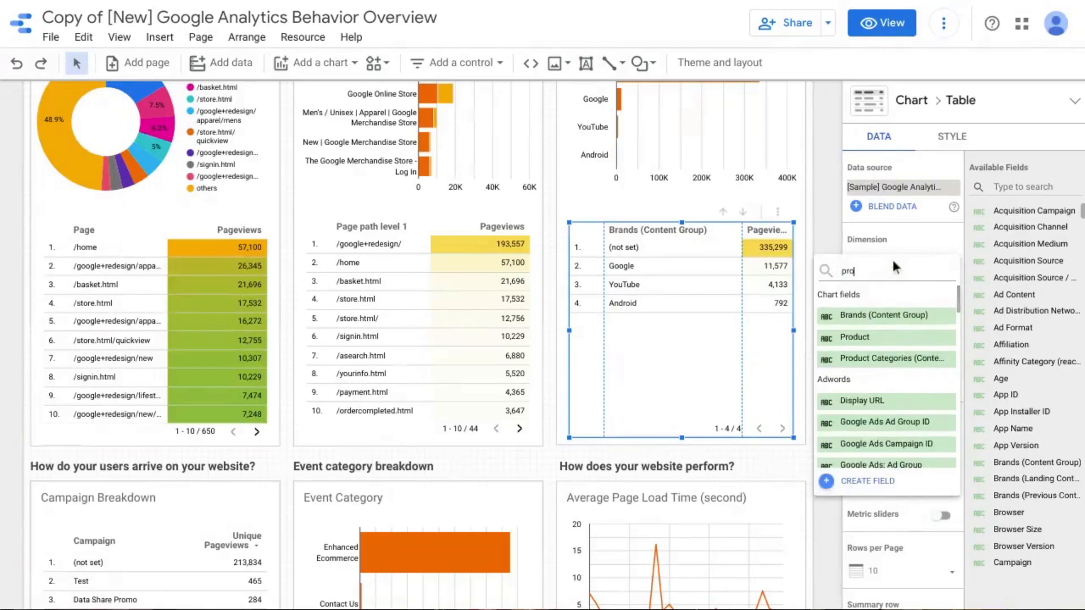
type("duct category")
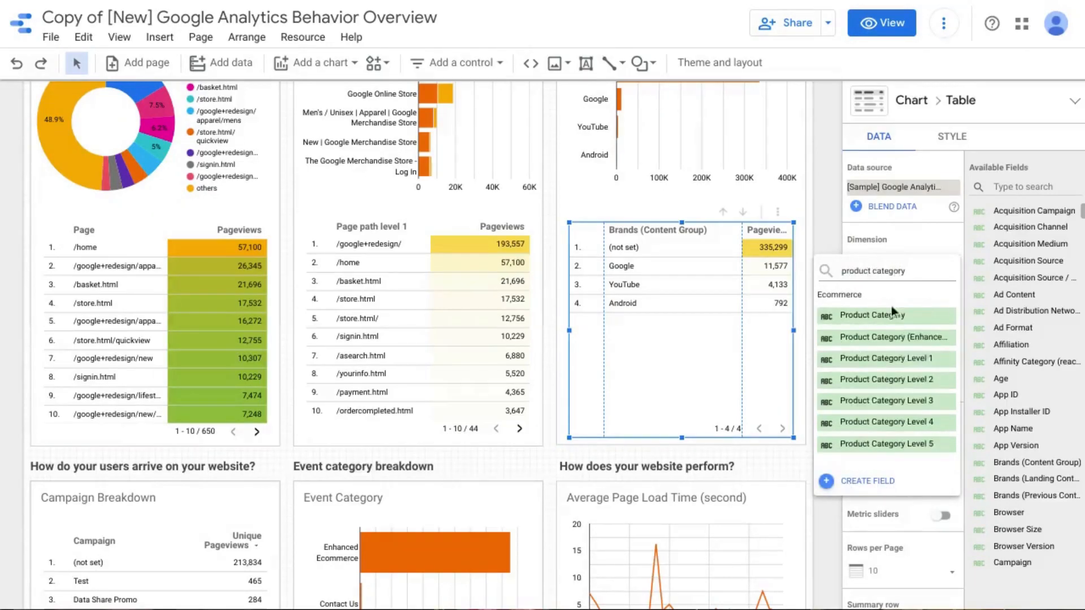
left_click(876, 339)
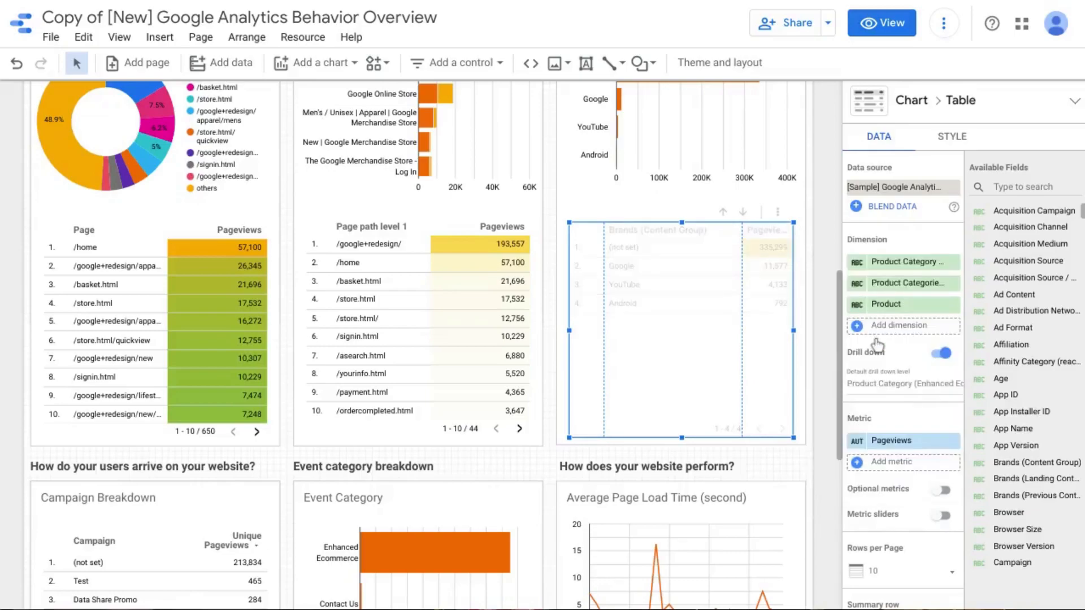
Replace the table's second drill-down dimension, Product Categories, with Product Brand
left_click(904, 285)
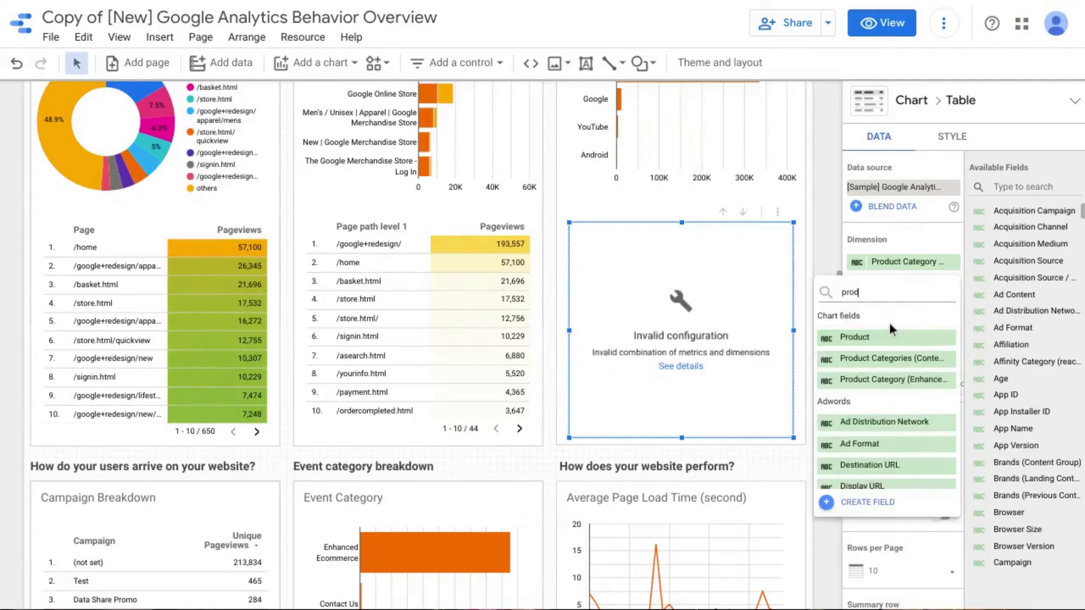
type("brand")
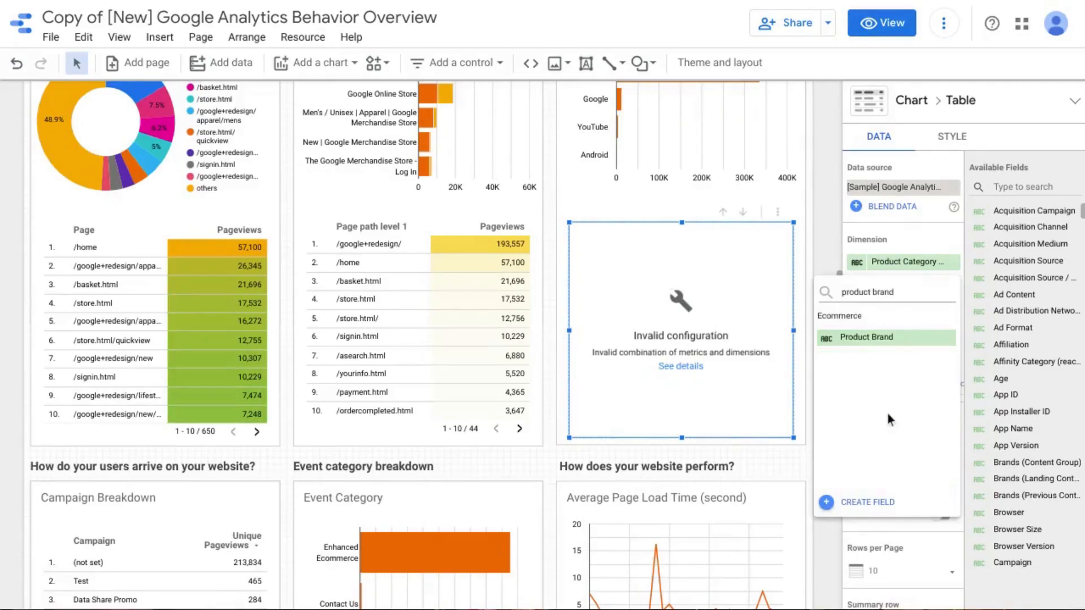
left_click(864, 342)
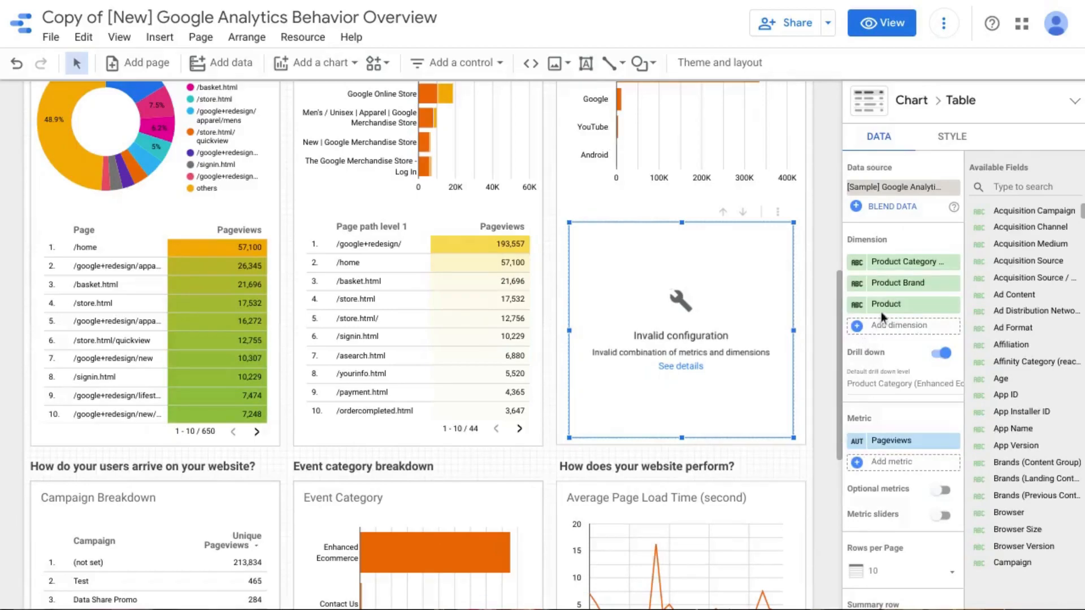
Replace the product table's Pageviews metric with Product Revenue
left_click(905, 450)
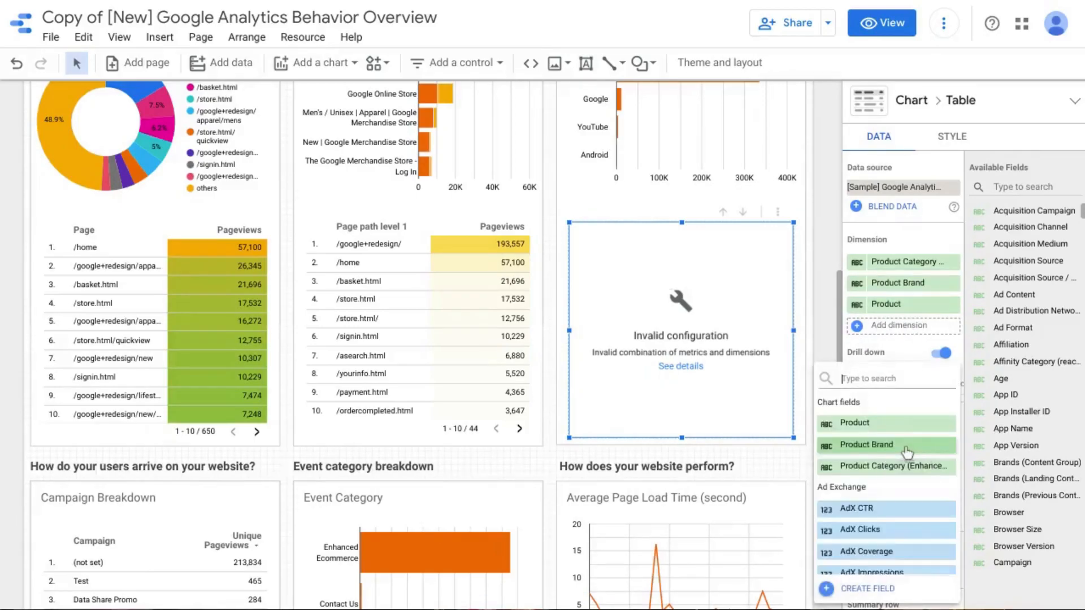
type("produ")
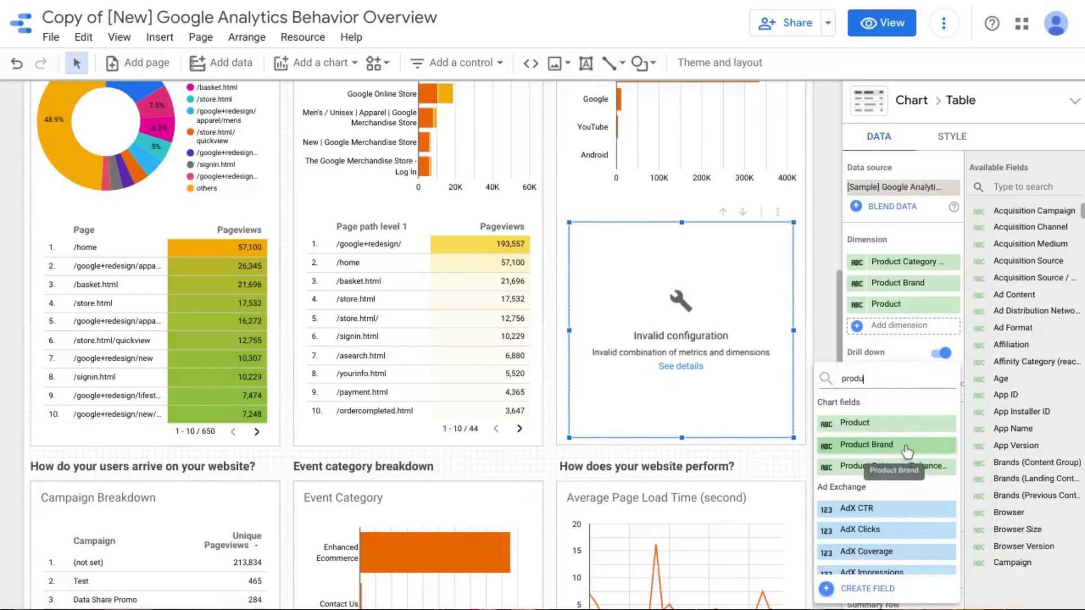
type("ct reven")
key("BackSpace")
type("en")
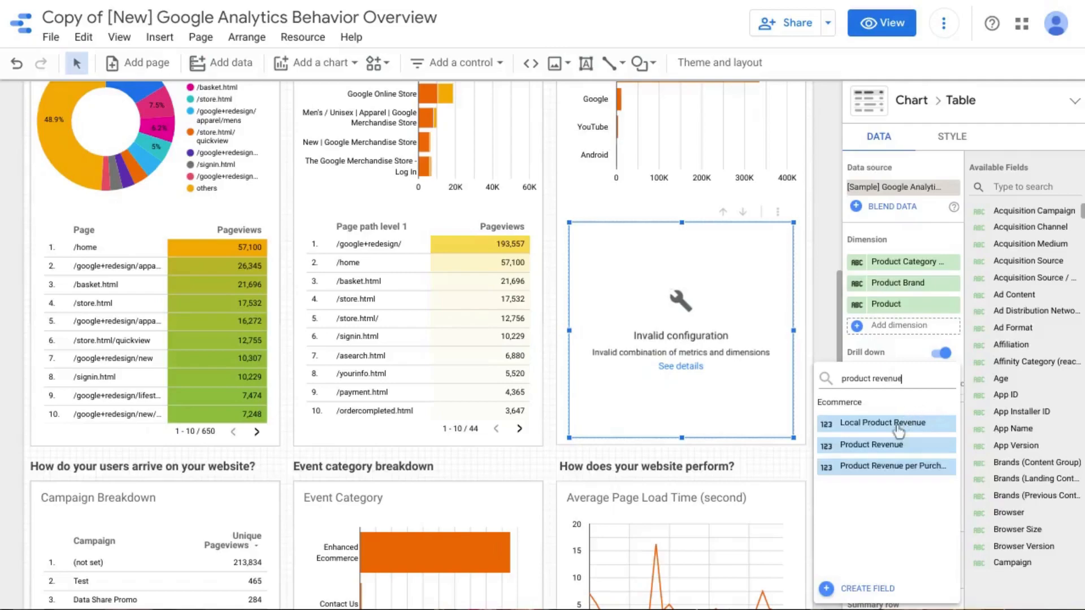
left_click(888, 446)
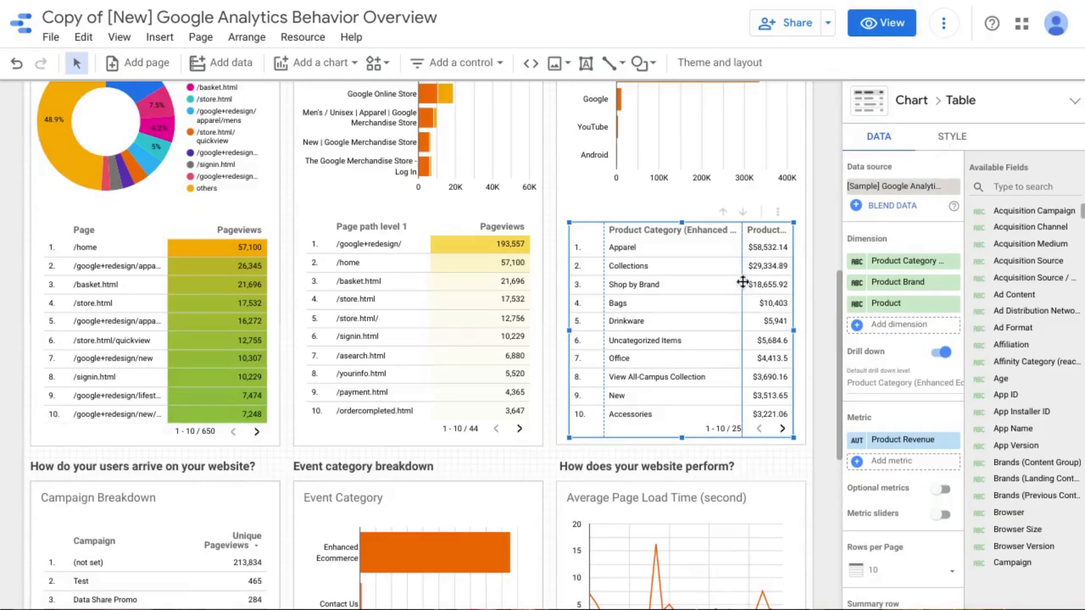
Widen the Product Revenue column, wrap the table header text and extend the table's top edge upward to fit all ten rows
left_click_drag(742, 282, 722, 284)
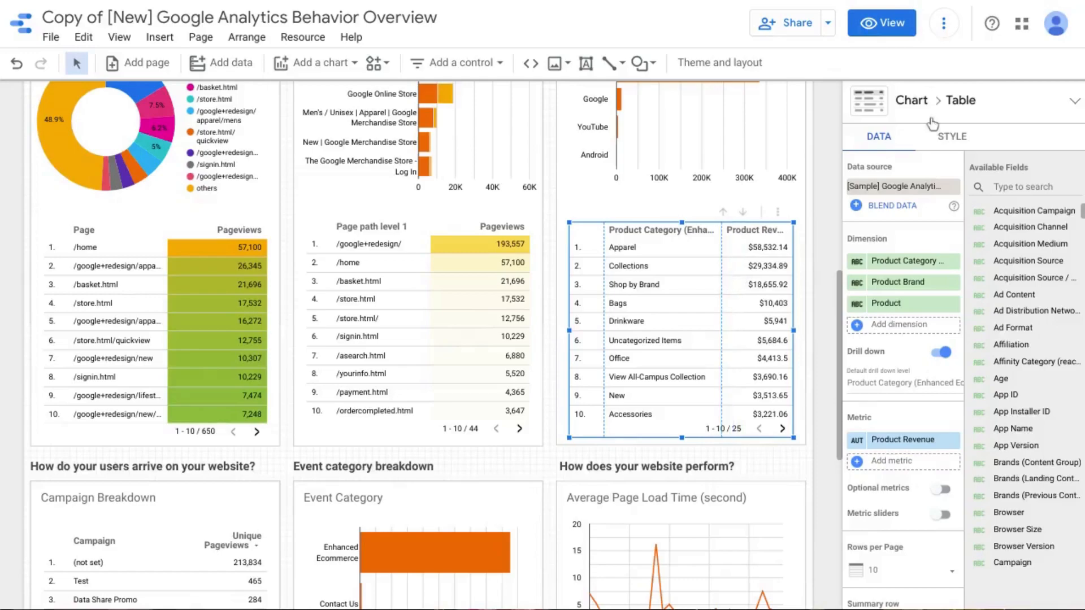
left_click(961, 138)
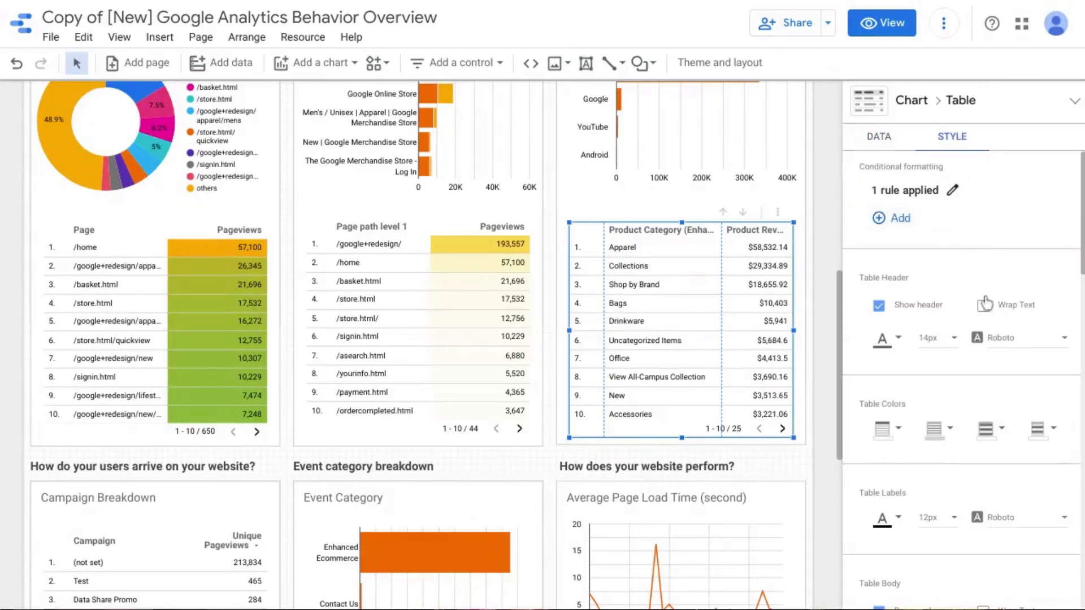
left_click(984, 307)
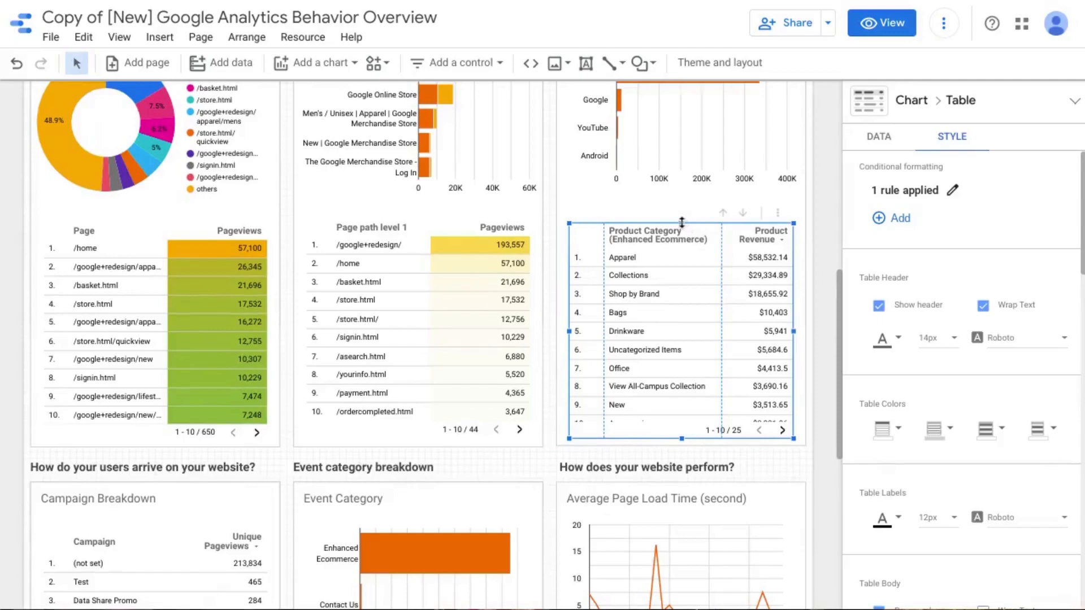
left_click_drag(682, 223, 685, 210)
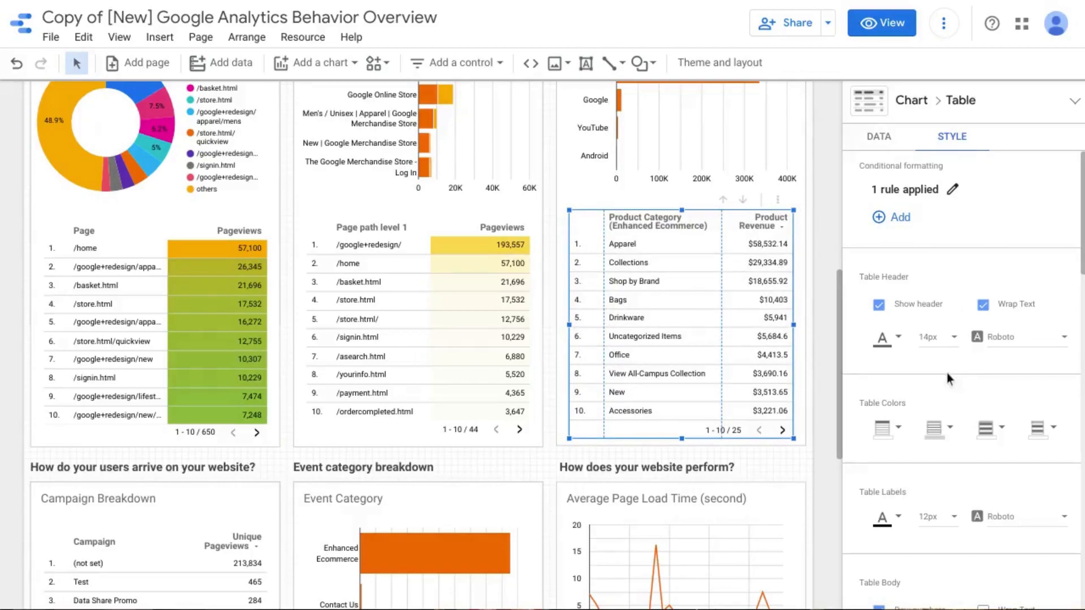
Set the decimal precision of the Product Revenue metric to 2
scroll(947, 373, "down", 5)
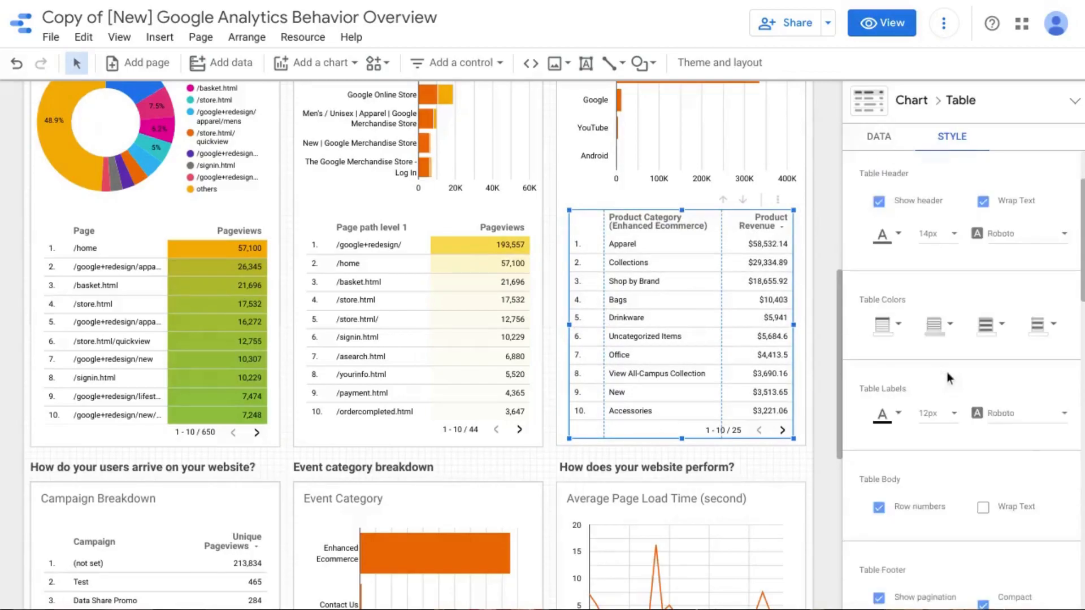
scroll(947, 372, "down", 3)
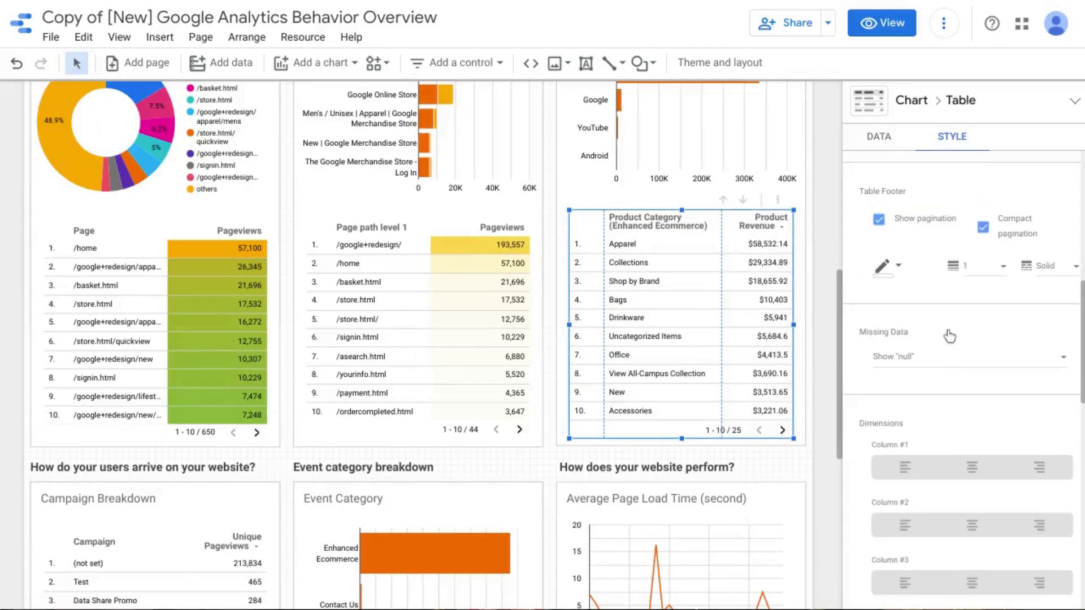
scroll(949, 336, "down", 6)
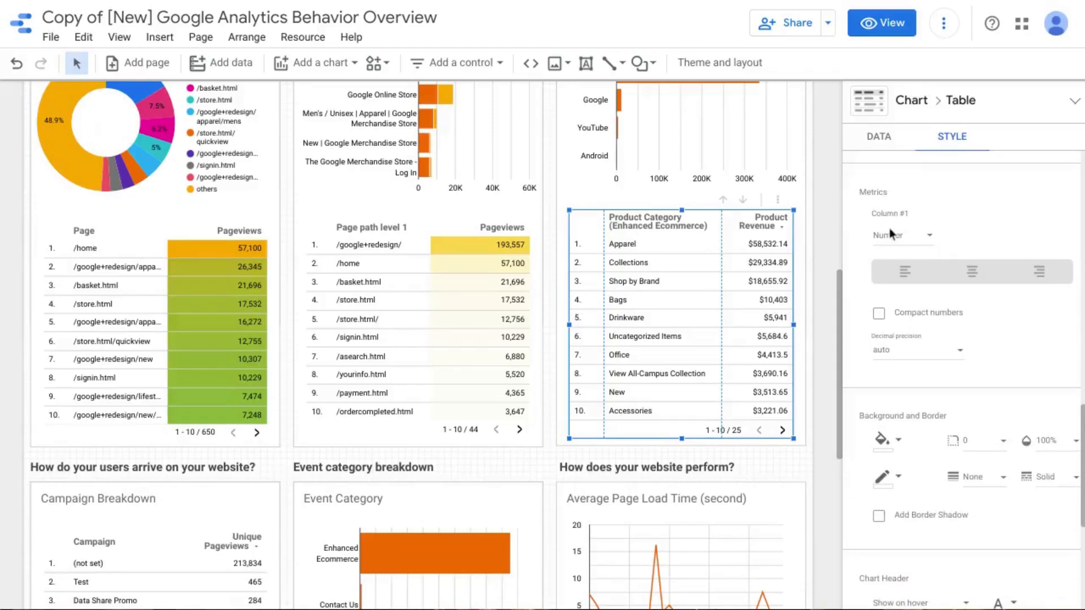
left_click(935, 355)
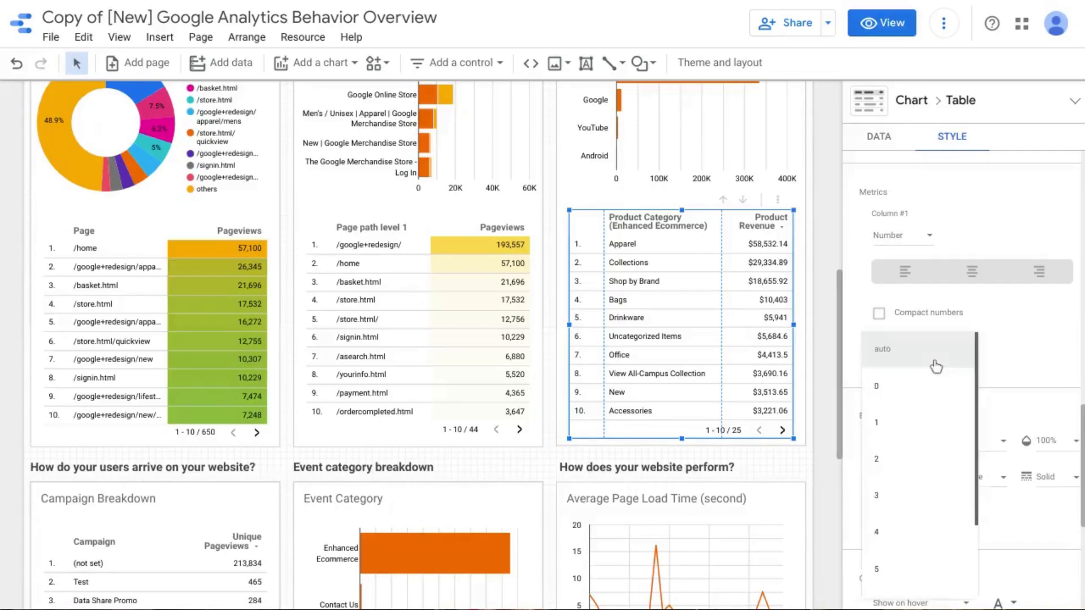
left_click(887, 459)
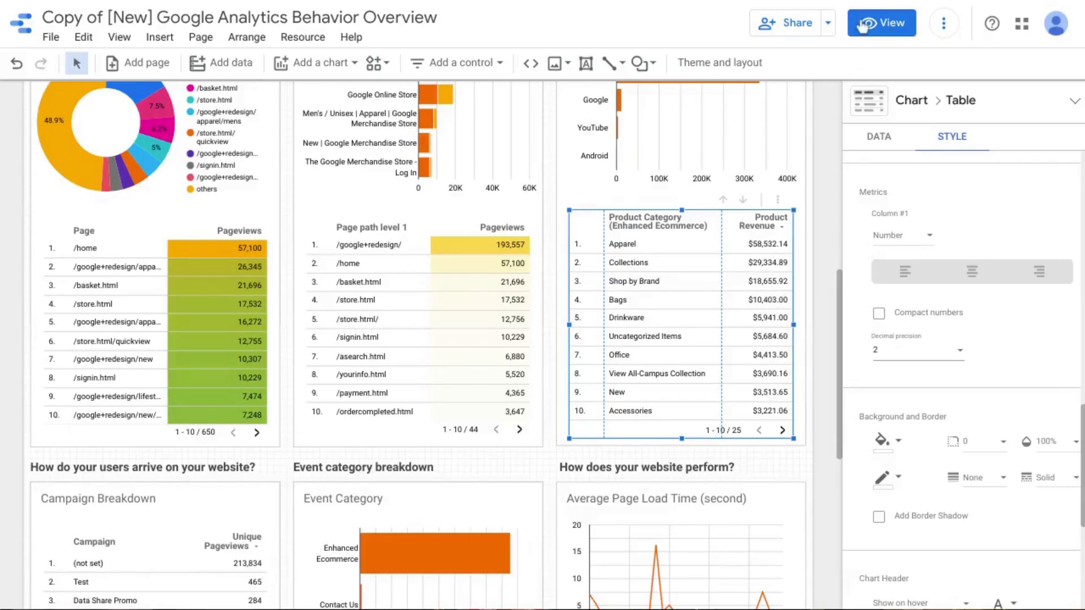
Switch the report to view mode and drill down from the Apparel category to Product Brand in the product table
left_click(875, 23)
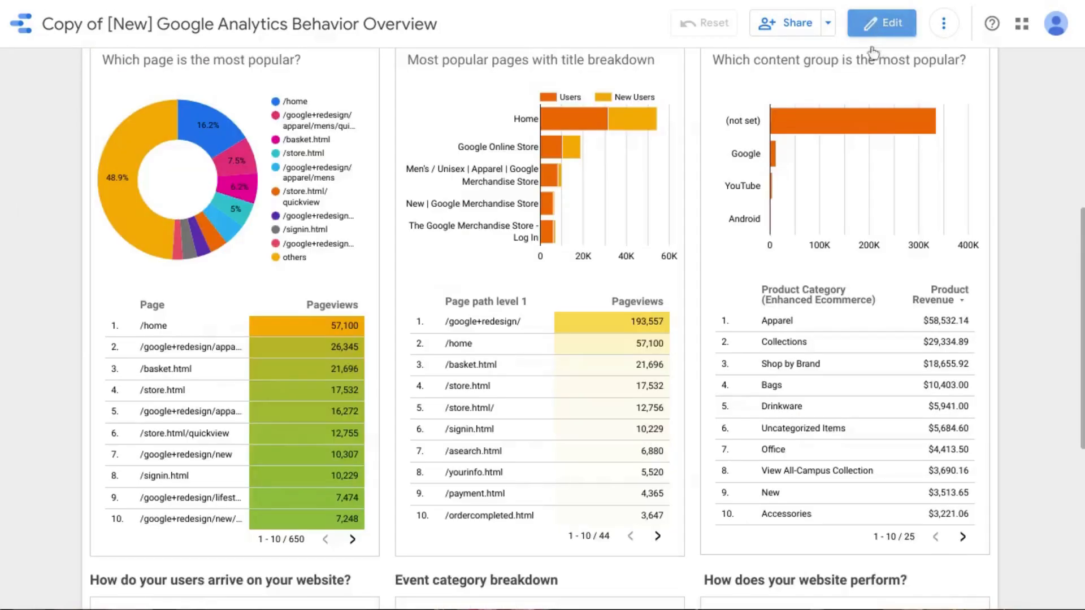
right_click(781, 318)
left_click(775, 321)
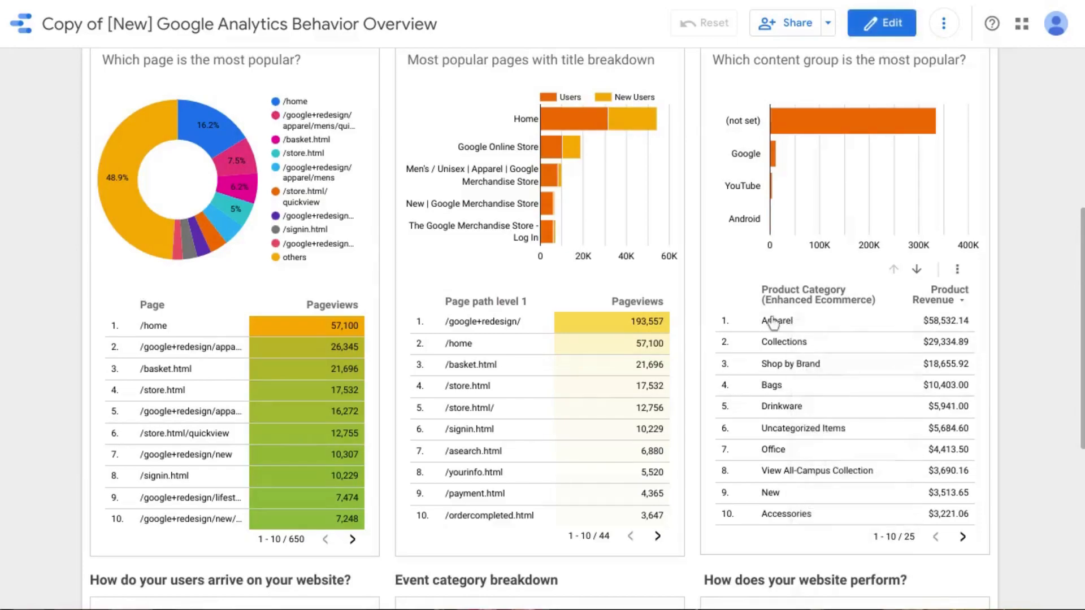
right_click(819, 324)
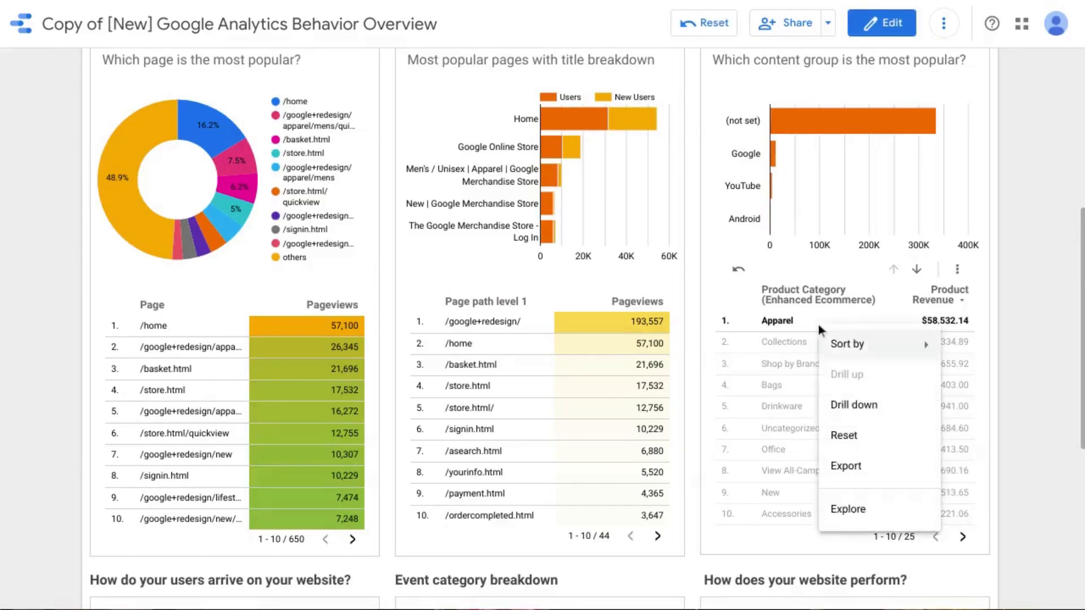
left_click(870, 410)
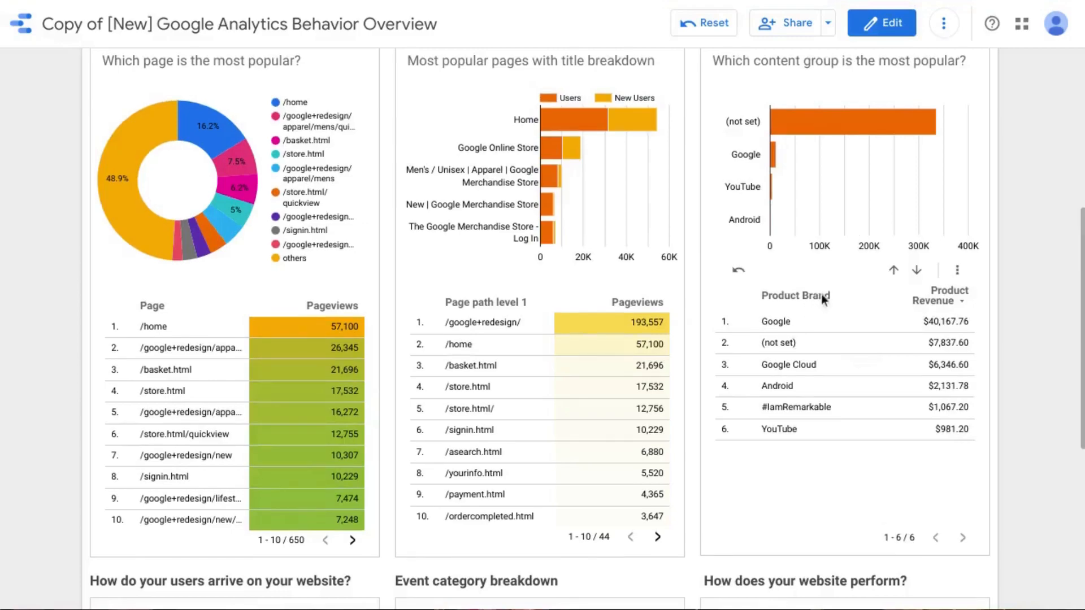
Drill down from the Google brand to the Product level in the product table
left_click(784, 325)
right_click(784, 326)
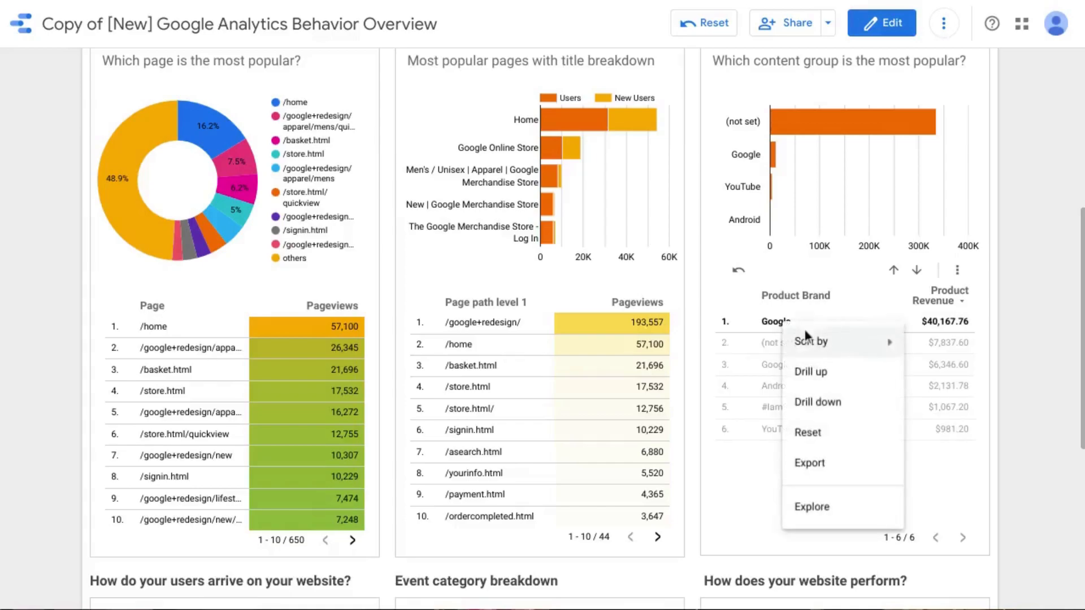
left_click(828, 402)
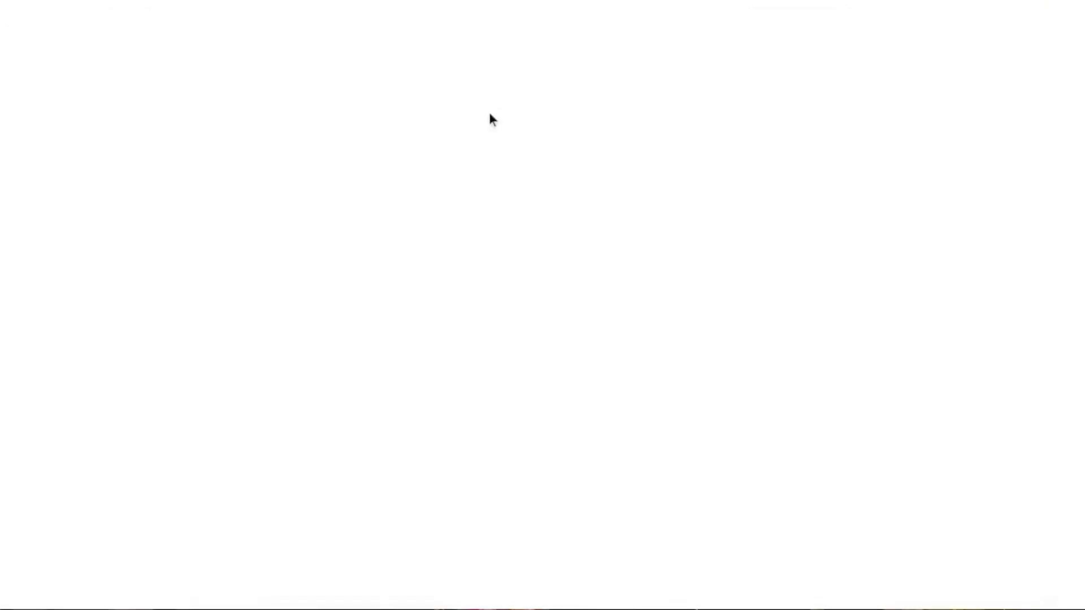
scroll(297, 320, "down", 7)
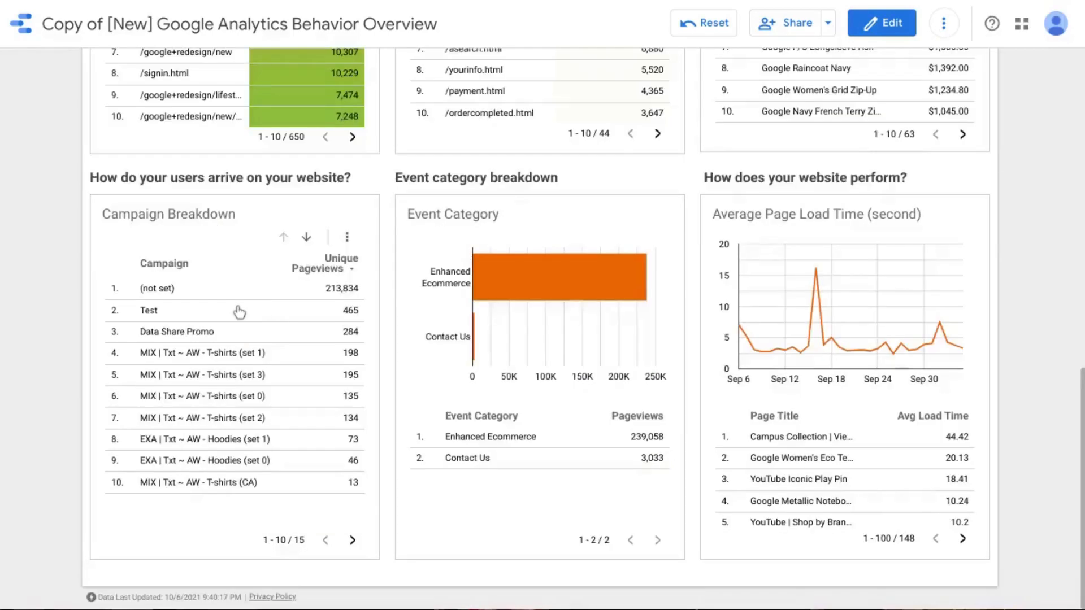
scroll(360, 320, "up", 5)
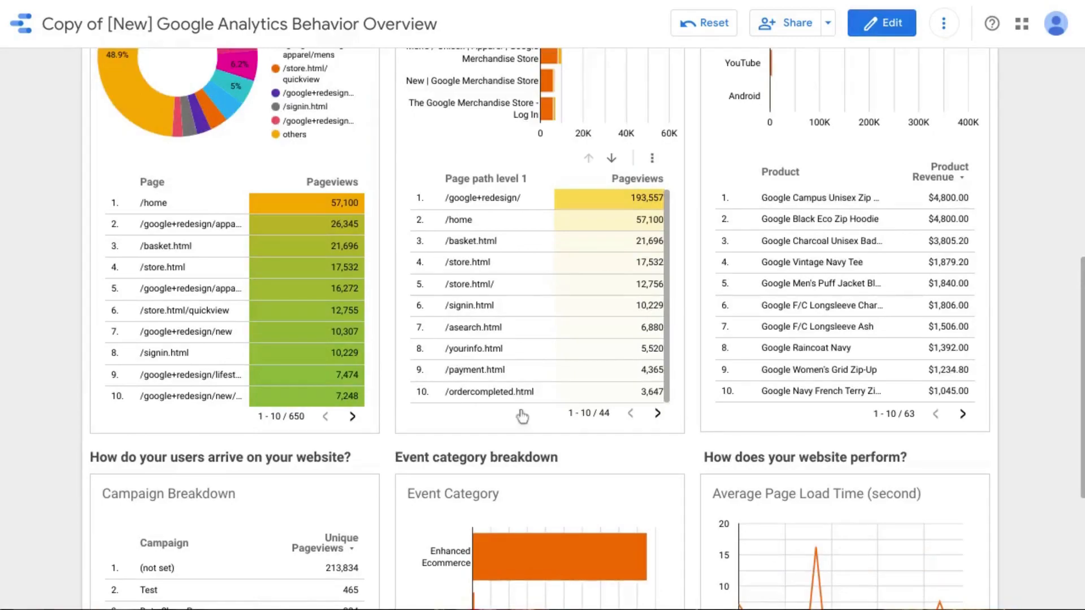
scroll(503, 511, "down", 5)
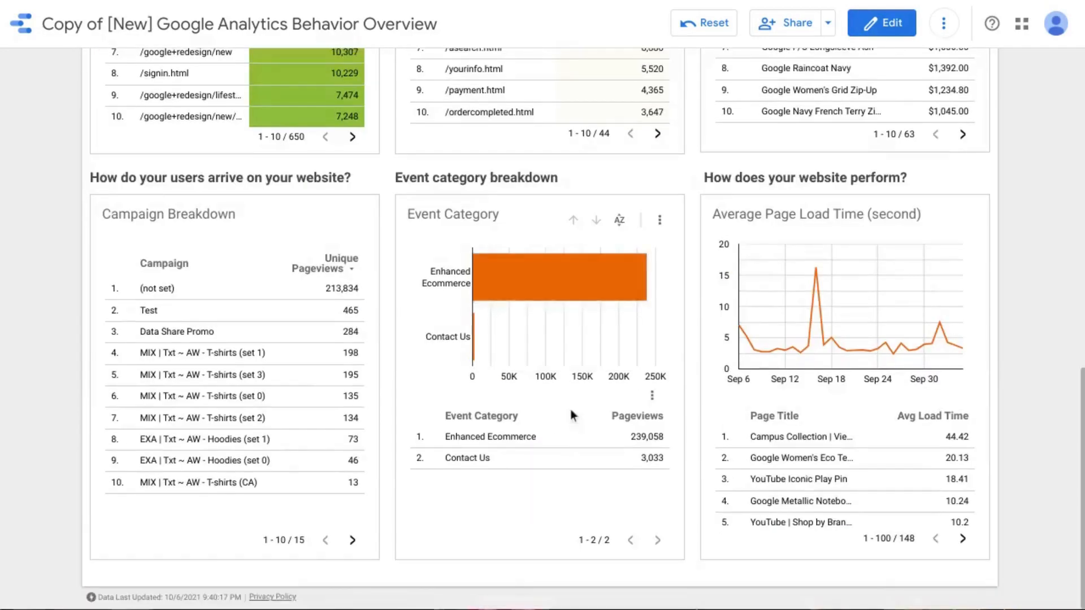
scroll(789, 199, "up", 3)
scroll(789, 199, "up", 3)
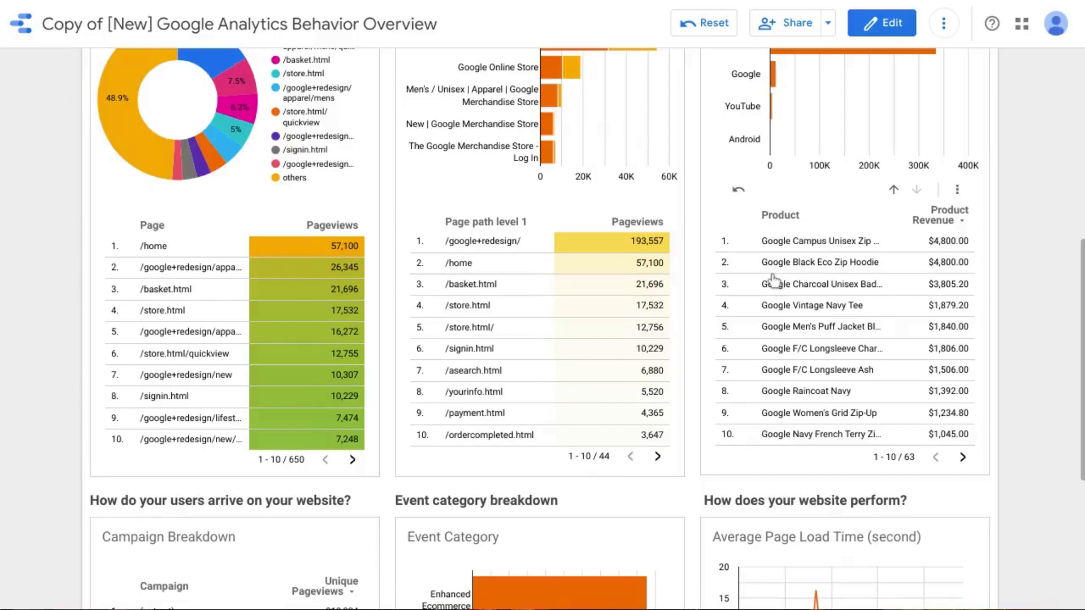